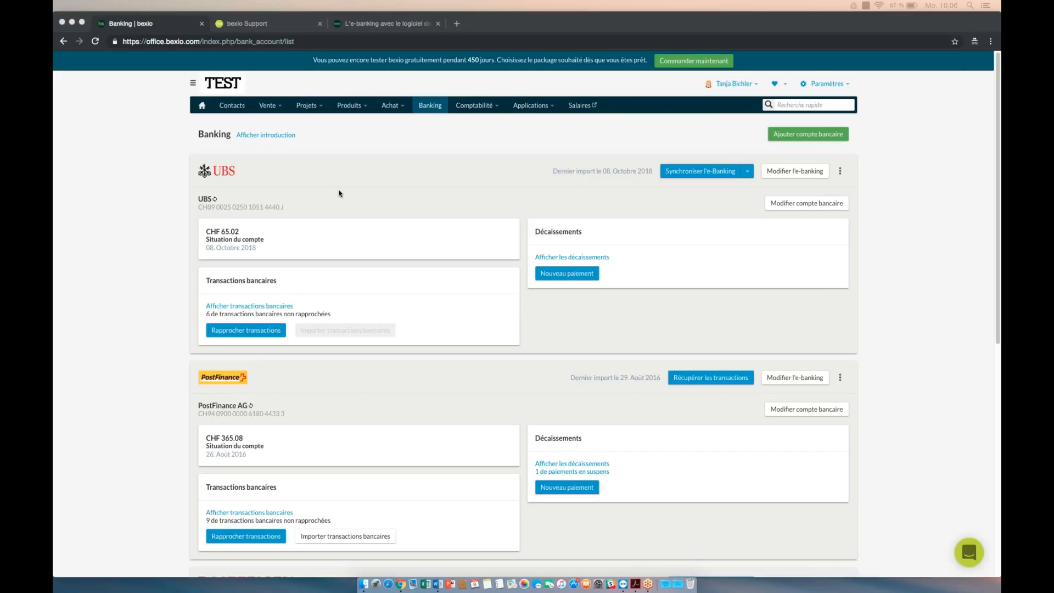
# - Check the bexio website's list of banks with e-banking integration and return to the Banking overview
pyautogui.click(364, 23)
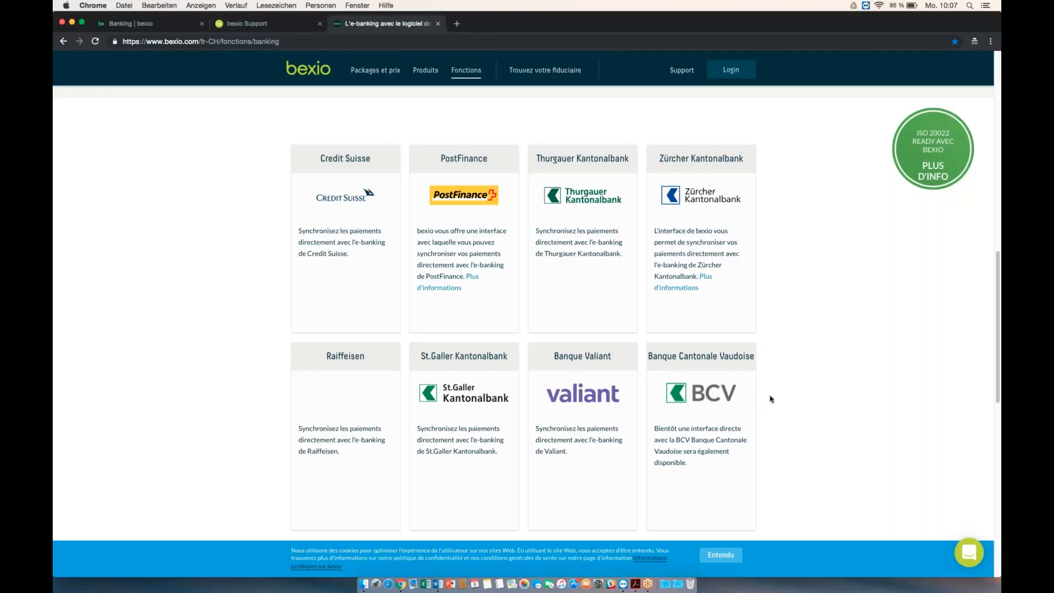
pyautogui.click(177, 25)
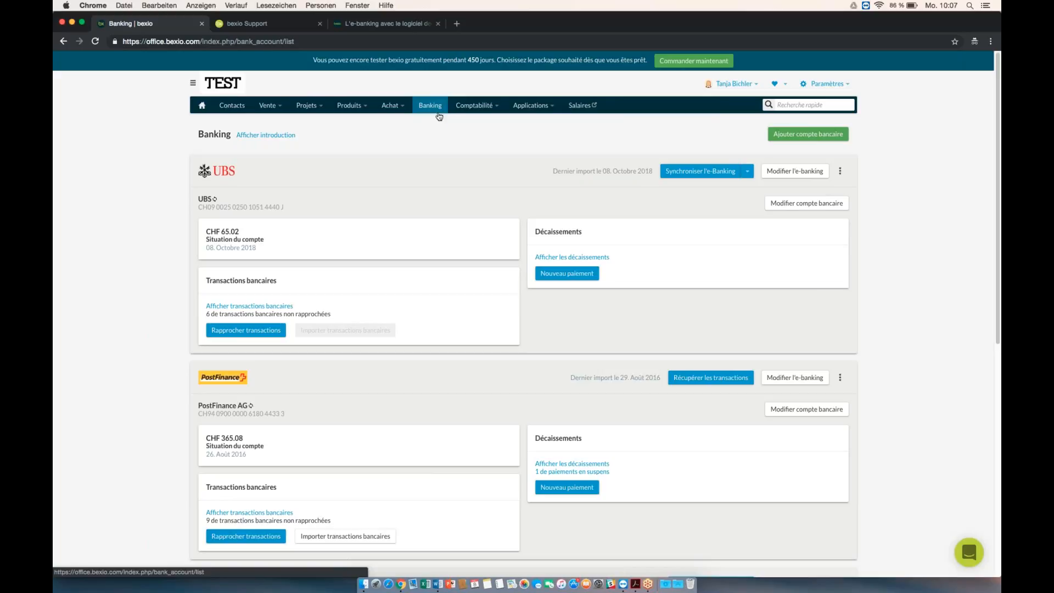
# - Open the settings in a separate browser tab and bring up the admin user's rights through the user management
pyautogui.click(475, 105)
pyautogui.click(827, 83)
pyautogui.rightClick(827, 84)
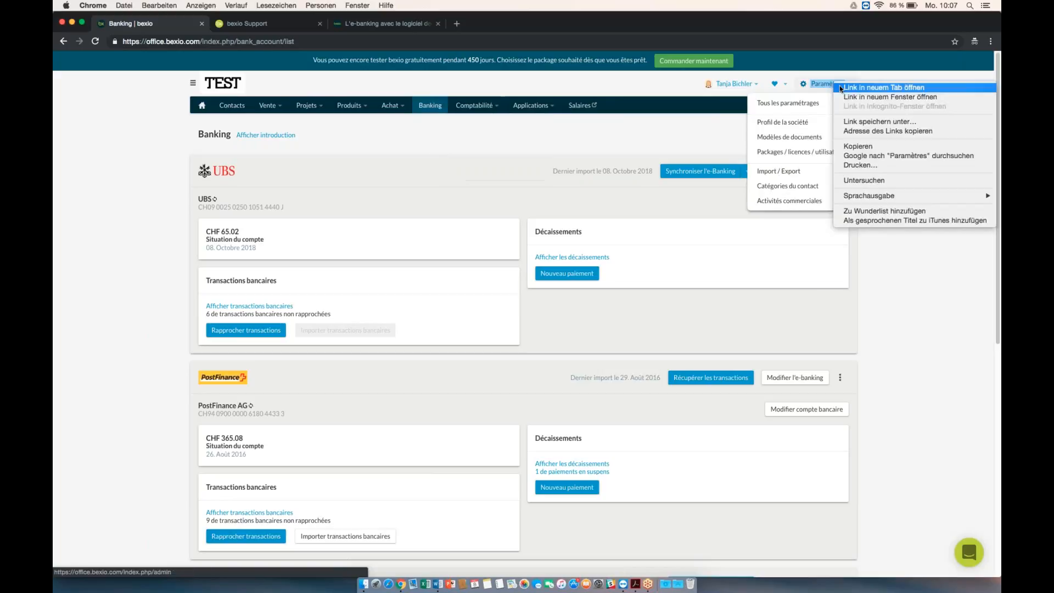
pyautogui.click(867, 76)
pyautogui.click(253, 24)
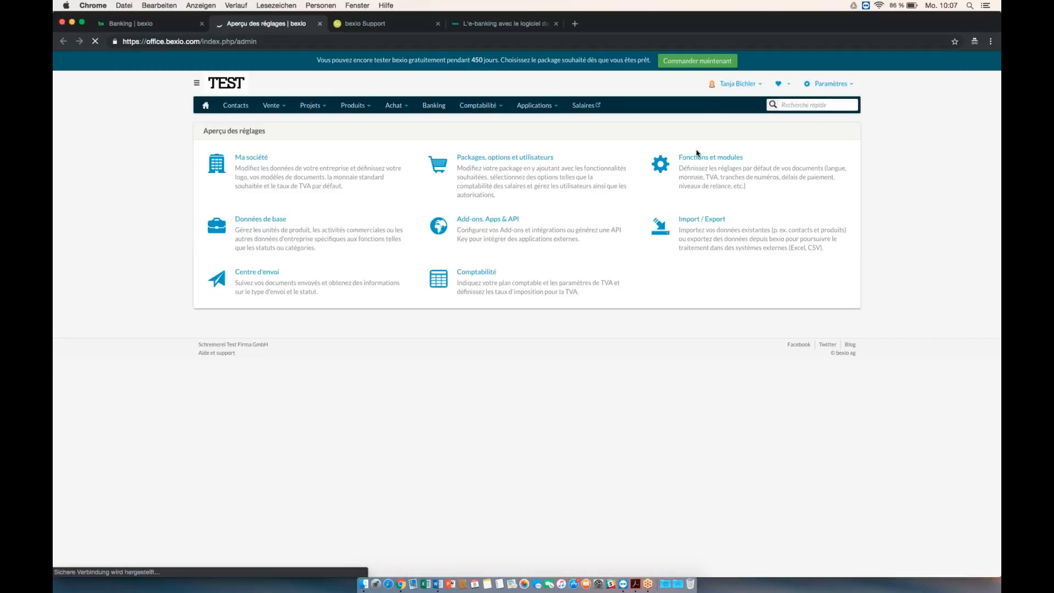
pyautogui.click(830, 83)
pyautogui.click(811, 152)
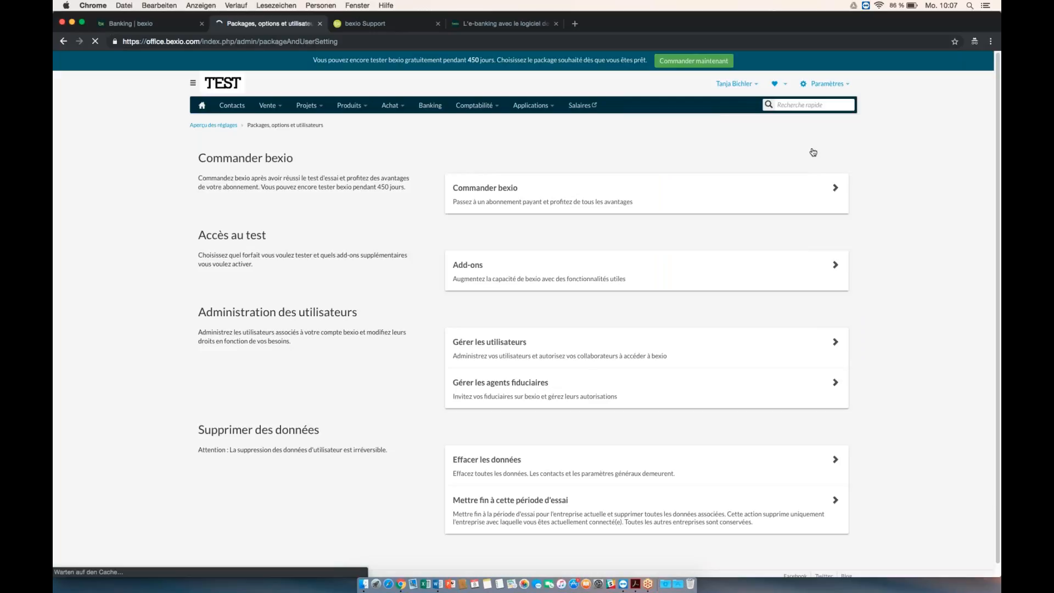
pyautogui.click(483, 343)
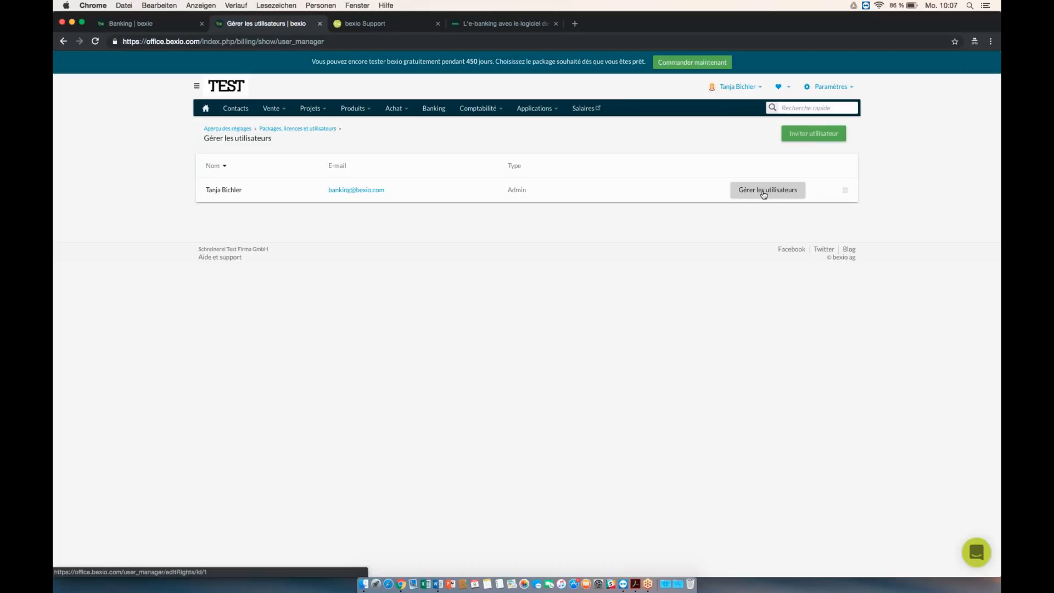
pyautogui.click(764, 195)
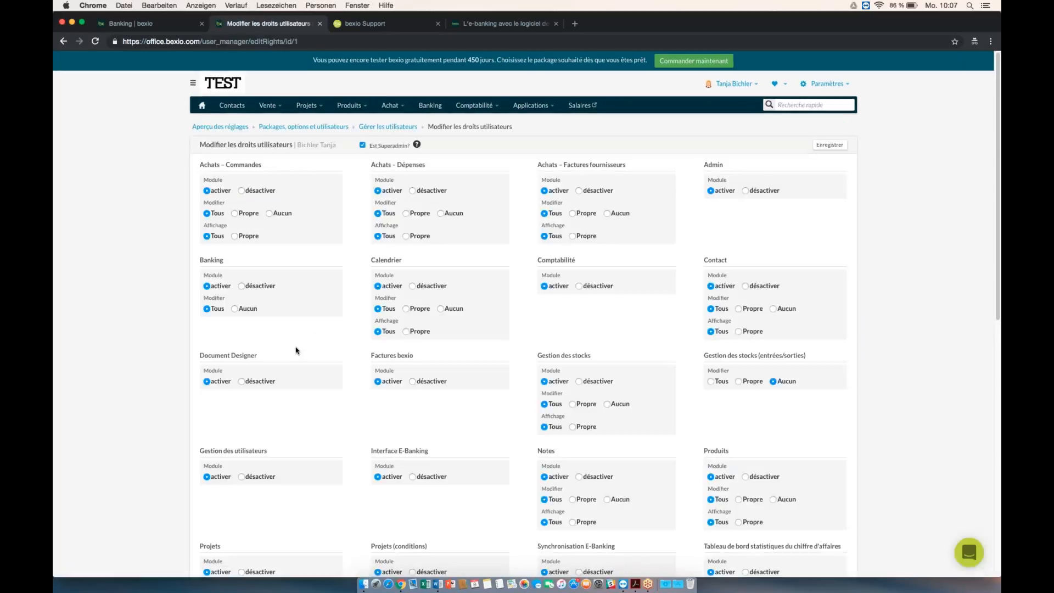
# - Examine the rights for Banking, Interface E-Banking and Synchronisation E-Banking, and close the rights page
pyautogui.moveTo(196, 262); pyautogui.dragTo(267, 311)
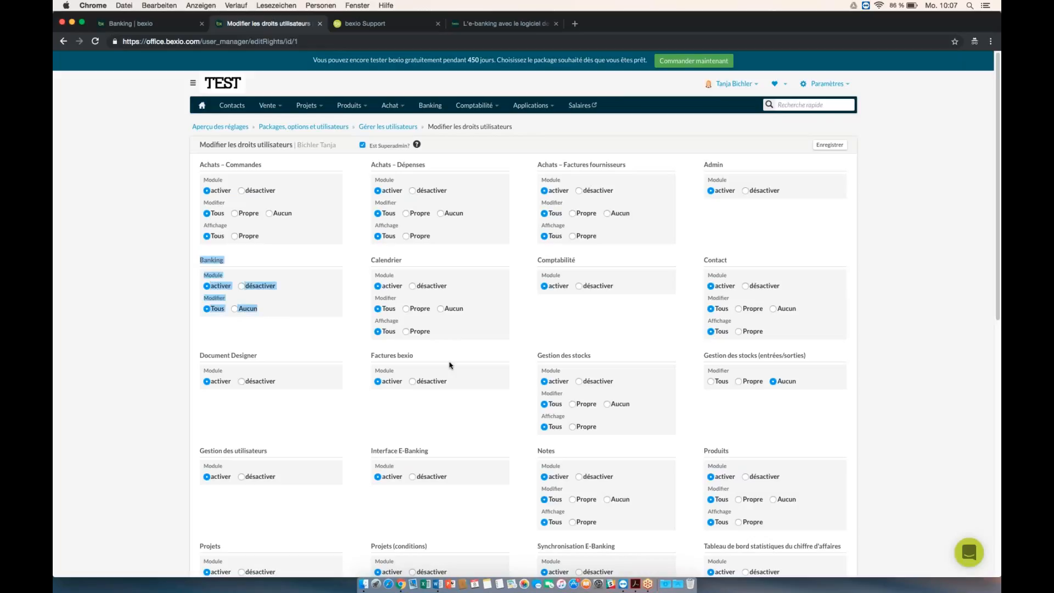
pyautogui.moveTo(370, 452); pyautogui.dragTo(457, 480)
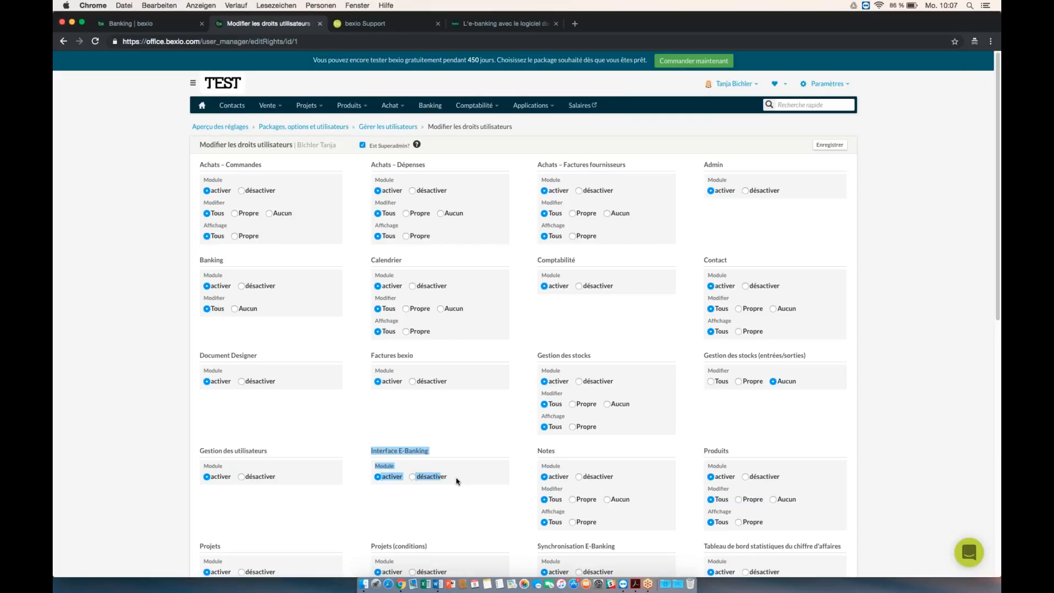
pyautogui.scroll(-1, 456, 481)
pyautogui.scroll(-3, 456, 482)
pyautogui.moveTo(536, 490); pyautogui.dragTo(569, 519)
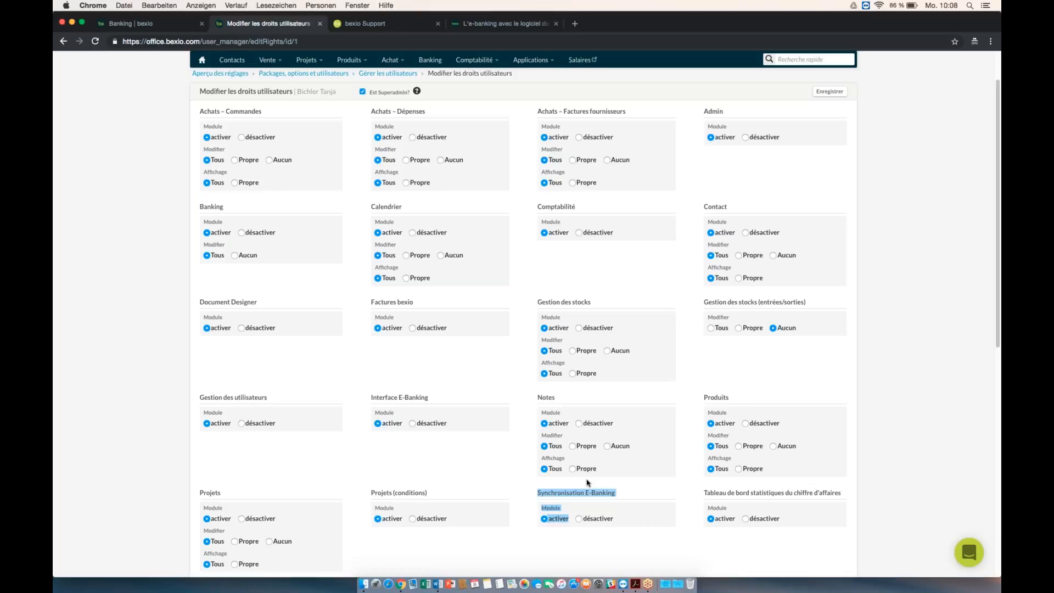
pyautogui.click(319, 24)
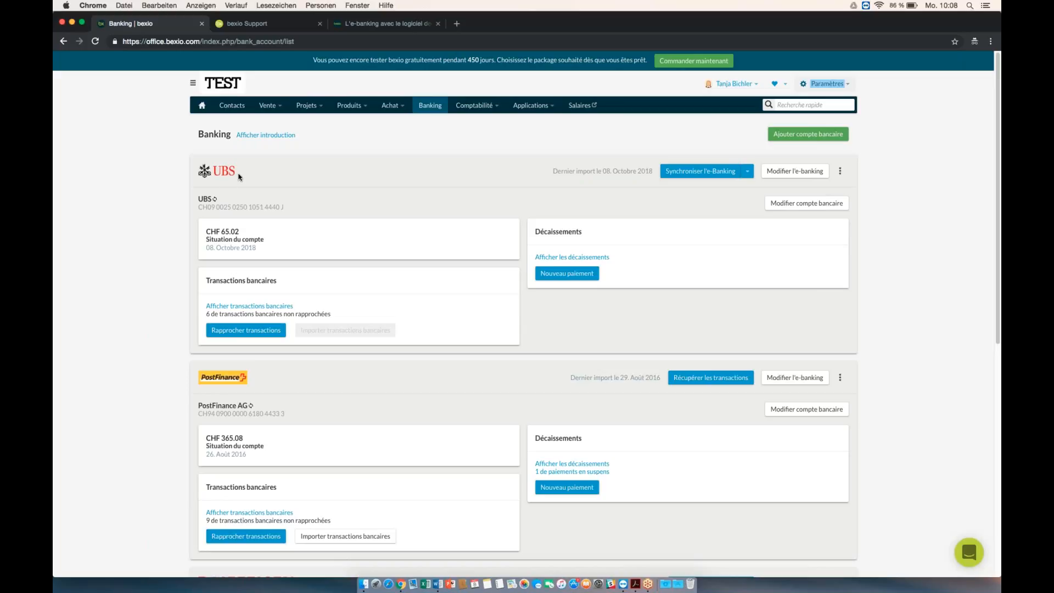
# - Review the bank accounts listed in the Banking overview, including UBS, PostFinance and Raiffeisen
pyautogui.scroll(-1, 239, 178)
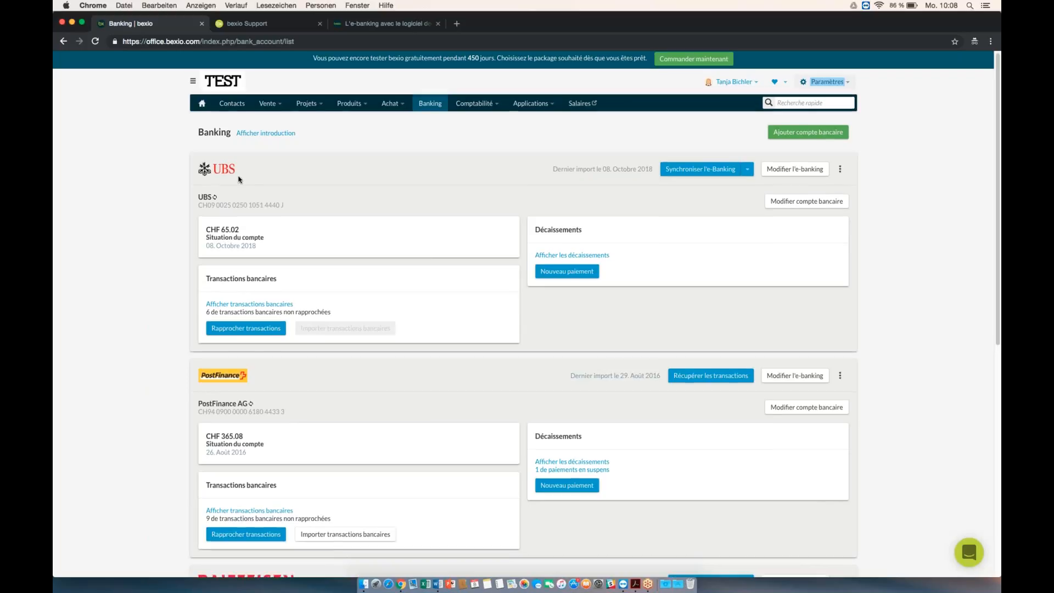
pyautogui.scroll(-1, 239, 178)
pyautogui.scroll(-5, 142, 359)
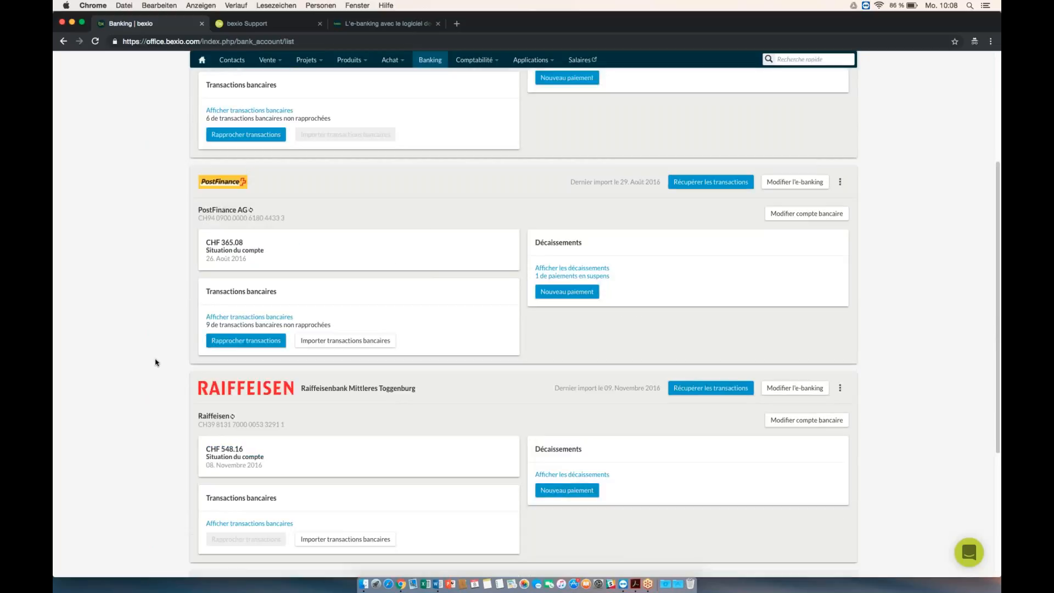
pyautogui.scroll(1, 155, 362)
pyautogui.scroll(5, 155, 363)
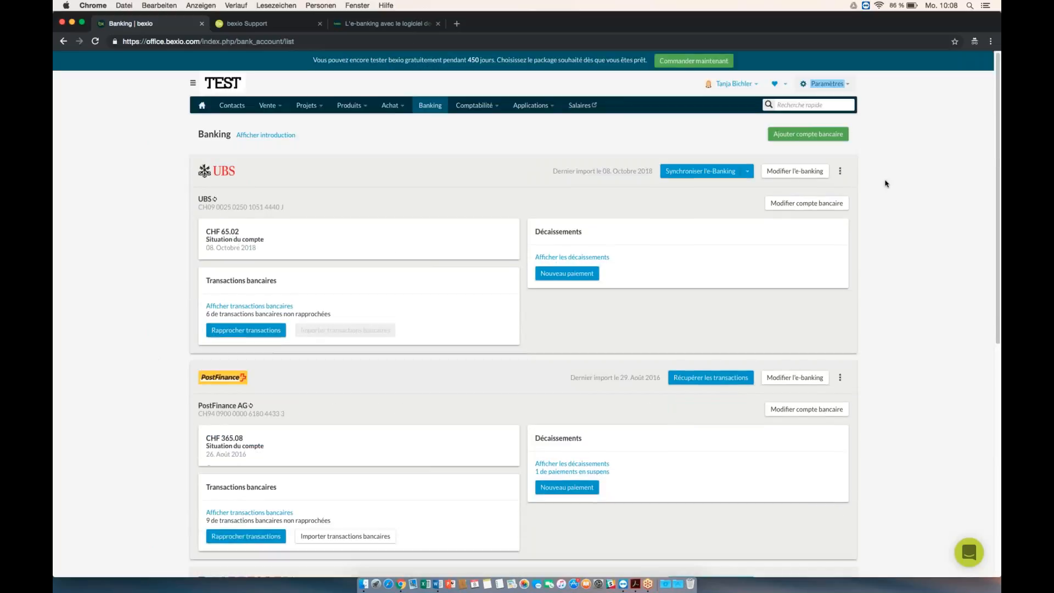
# - View the new bank account form with the cash account option enabled, and return to the Banking overview without saving
pyautogui.click(809, 138)
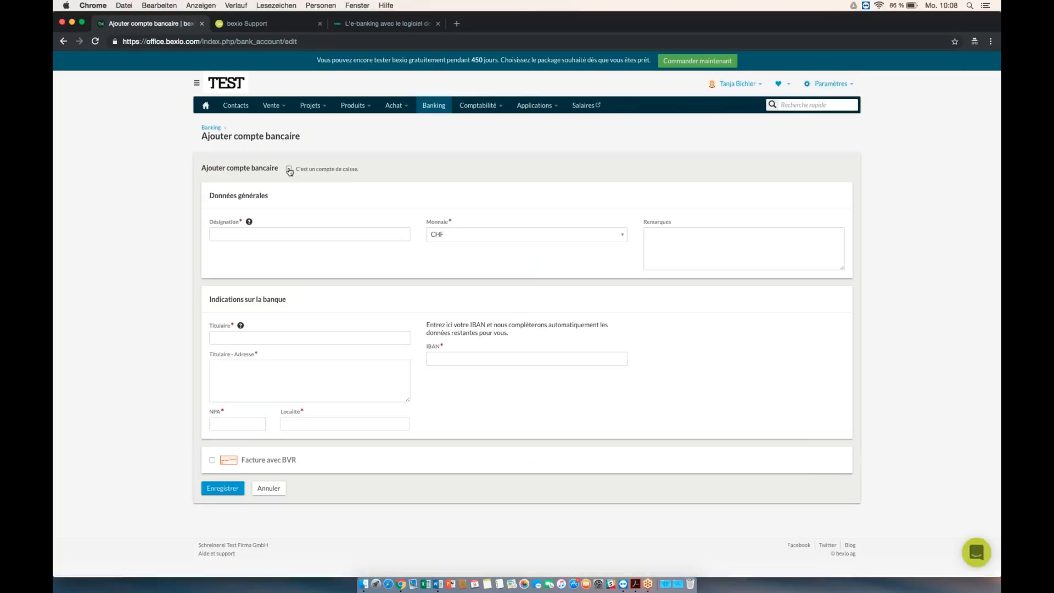
pyautogui.click(289, 170)
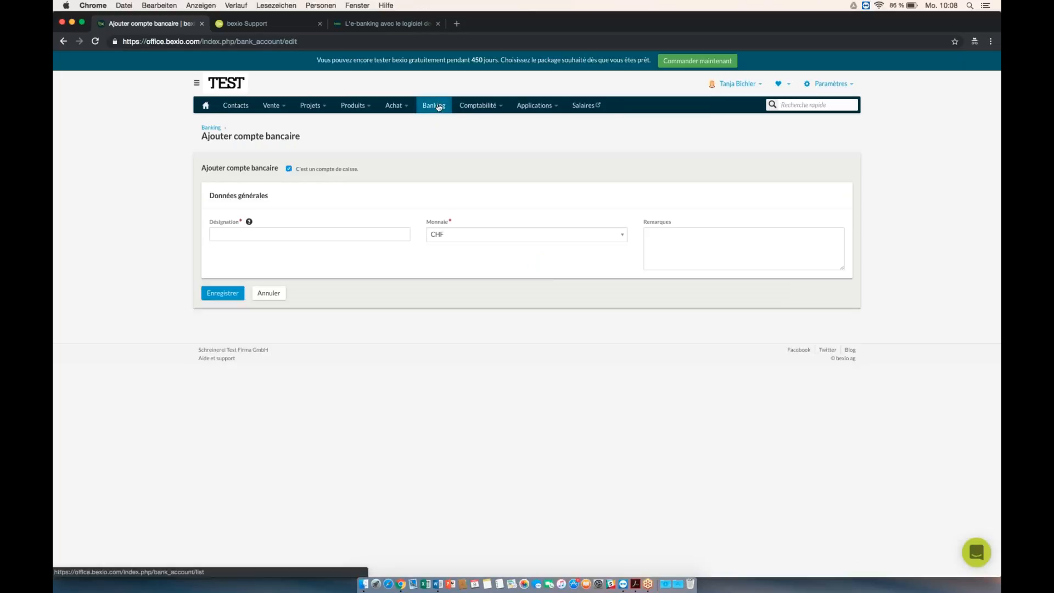
pyautogui.click(438, 107)
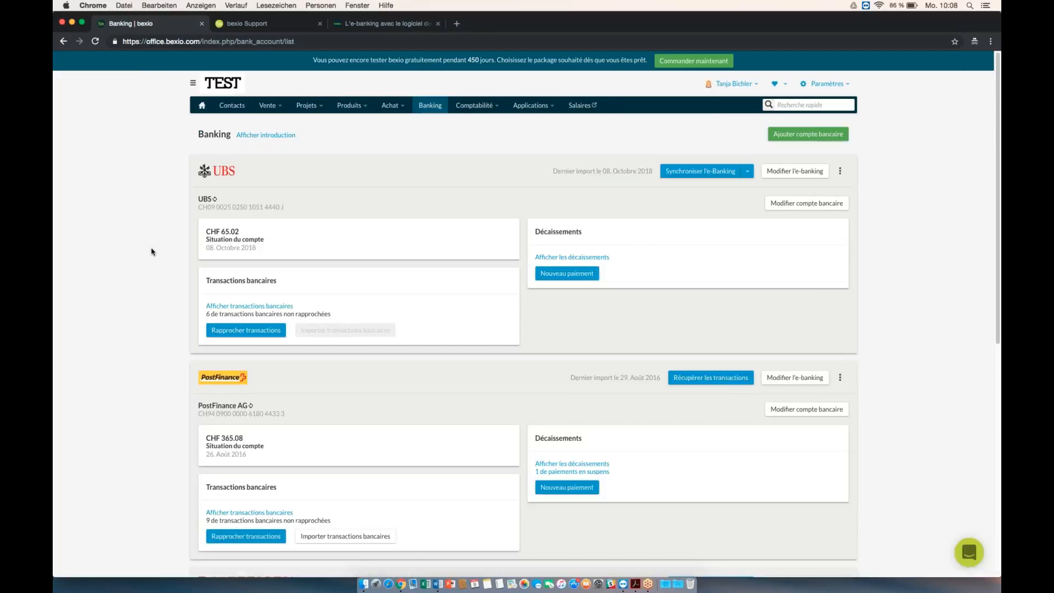
# - Open the UBS bank account for editing and examine its BVR ID and participant number fields
pyautogui.click(812, 207)
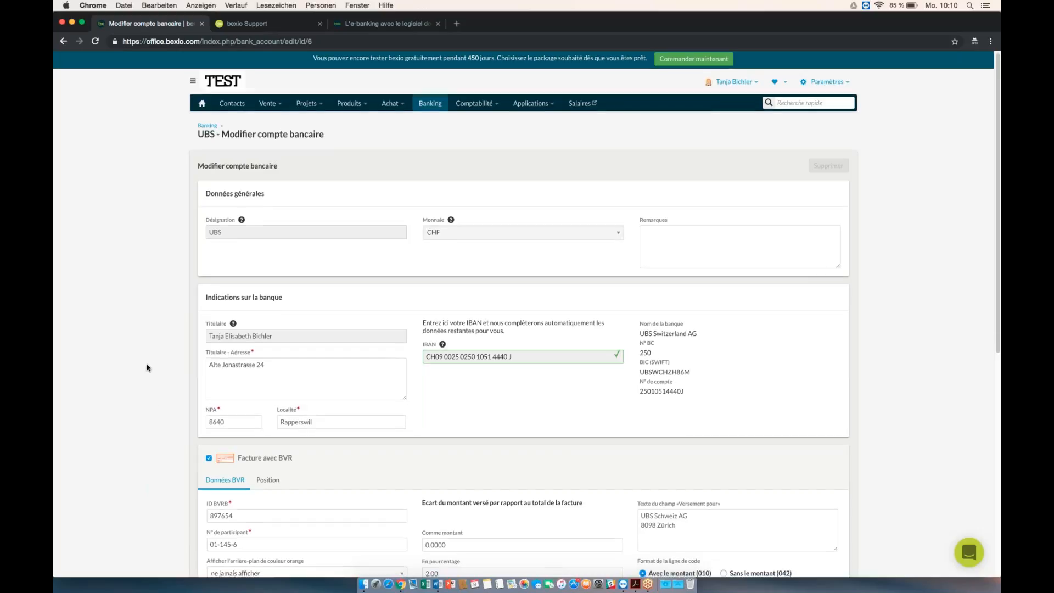
pyautogui.scroll(-5, 143, 370)
pyautogui.scroll(-3, 142, 374)
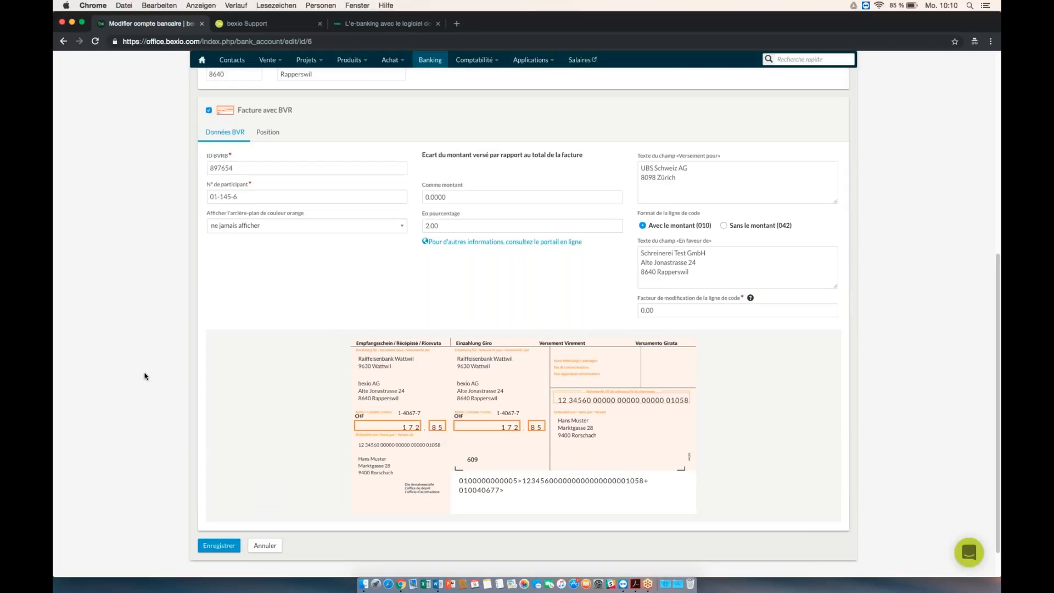
pyautogui.click(252, 167)
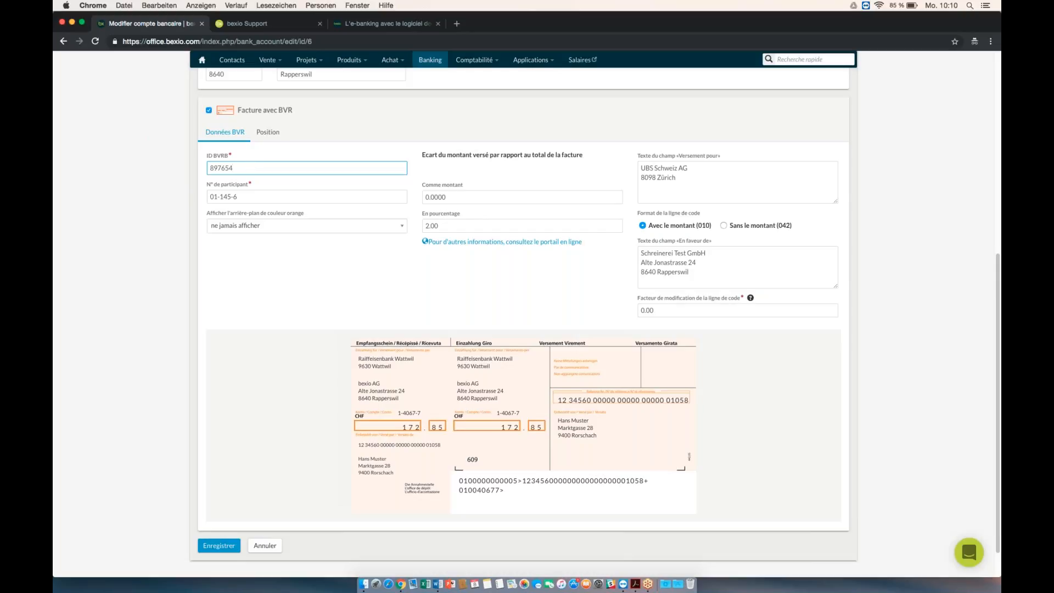
pyautogui.click(248, 196)
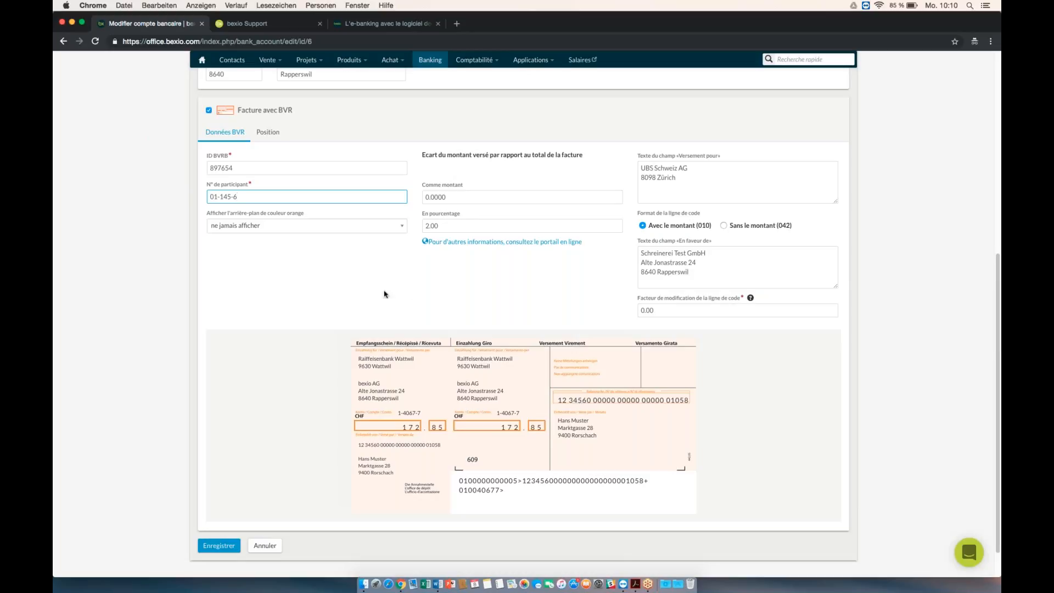
# - Examine the orange background display options, the allowed payment deviation by amount and percentage, and the «Versement pour» text
pyautogui.click(291, 228)
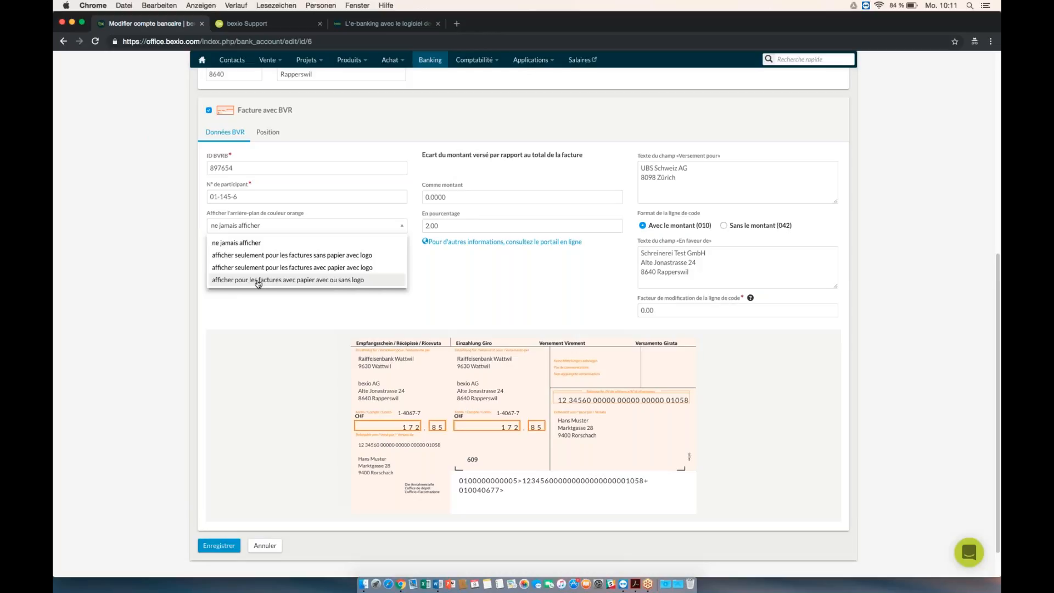
pyautogui.click(286, 227)
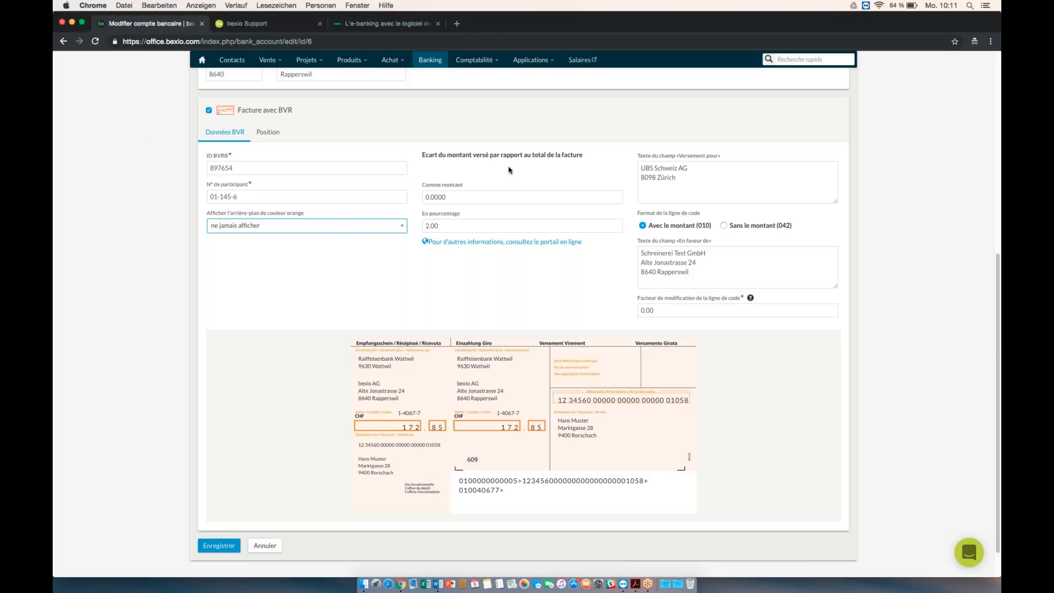
pyautogui.click(452, 225)
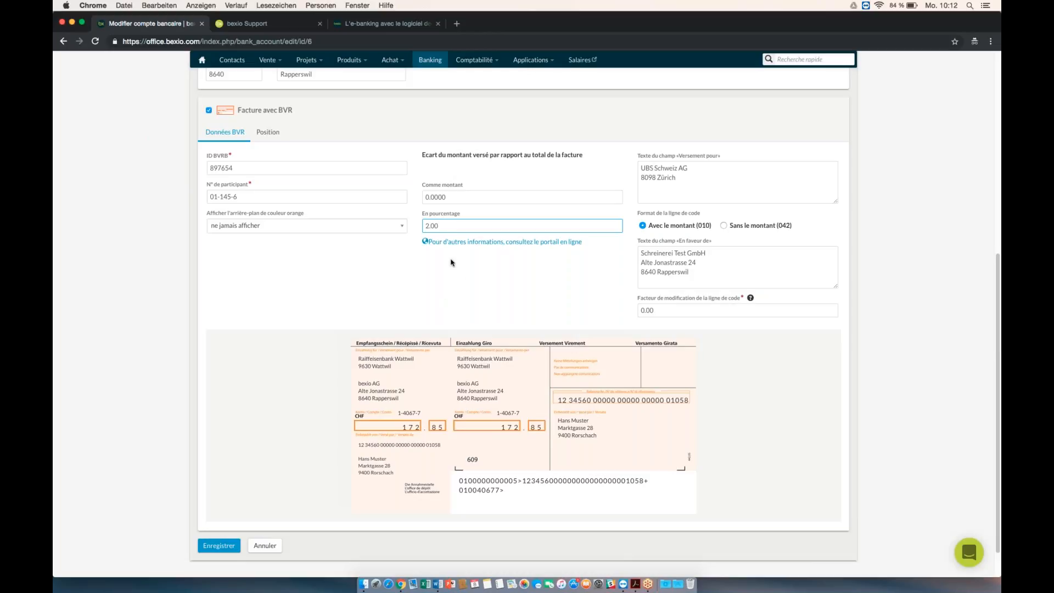
pyautogui.click(461, 197)
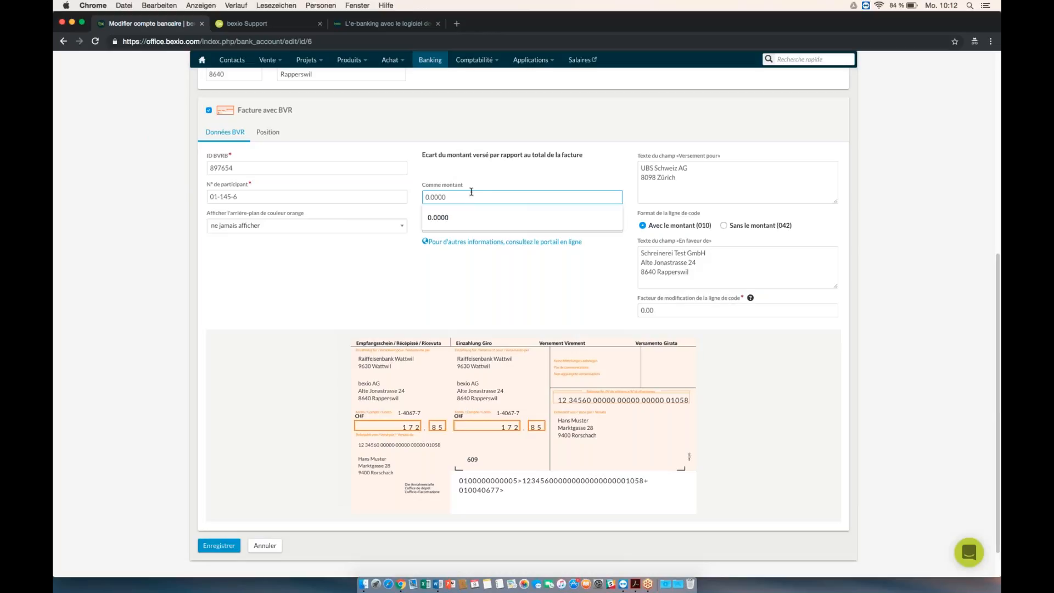
pyautogui.click(701, 172)
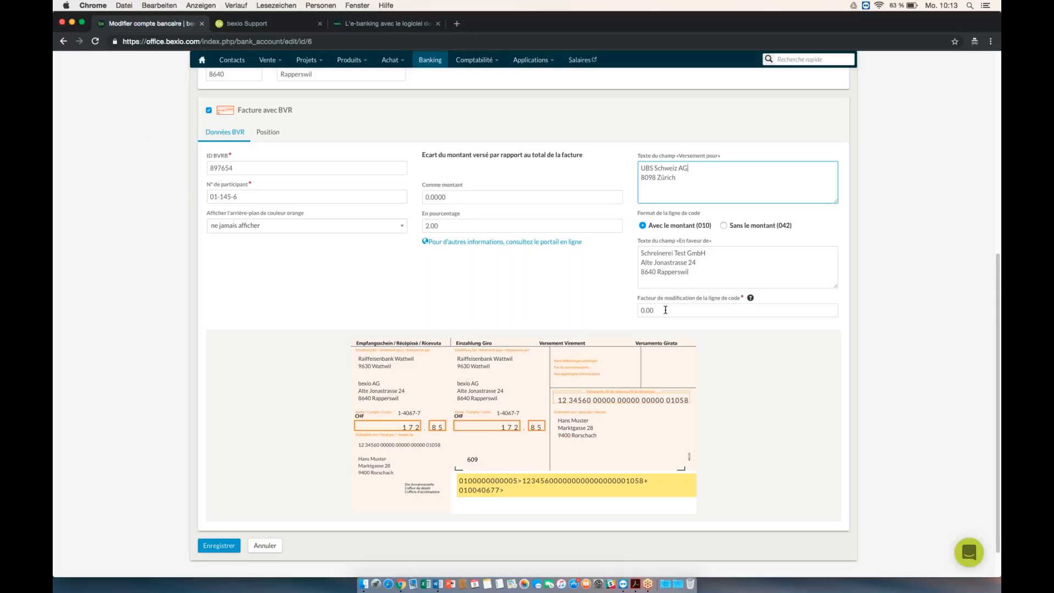
# - Examine the X and Y position offsets for the data on the BVR slip and return to the BVR data
pyautogui.click(269, 134)
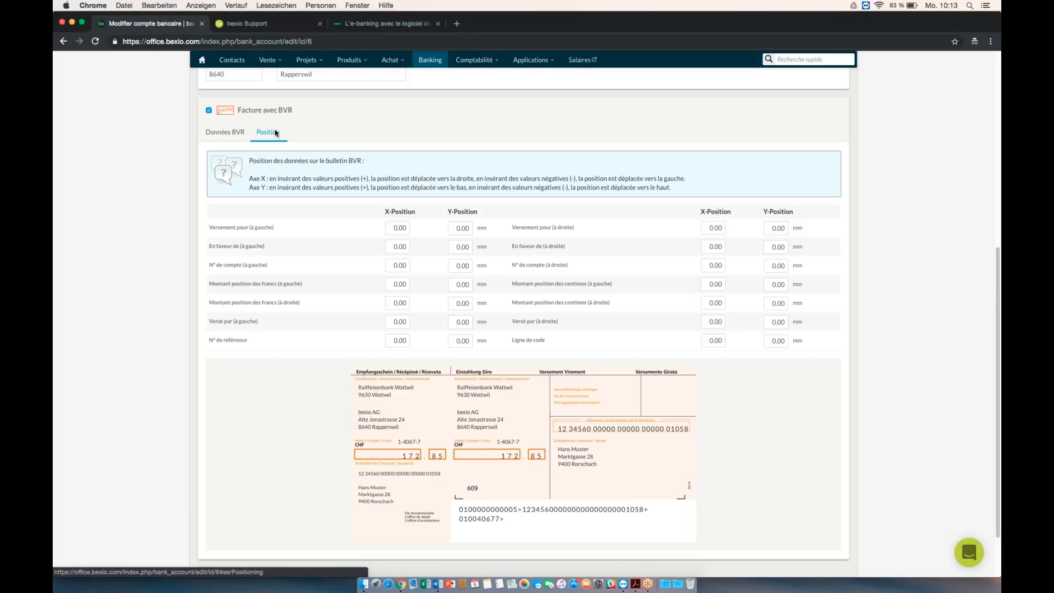
pyautogui.click(401, 246)
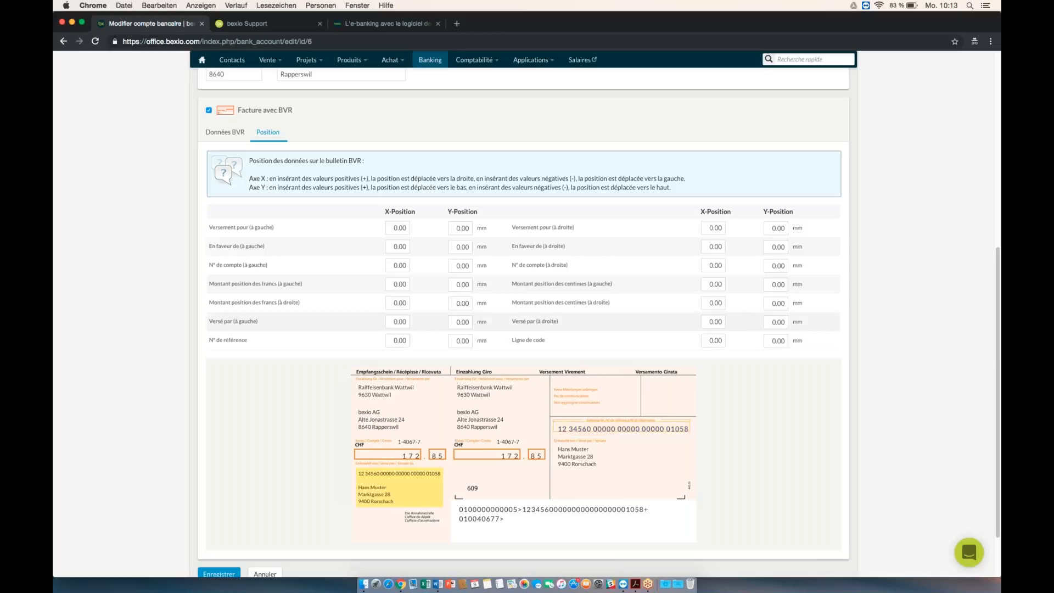
pyautogui.click(218, 133)
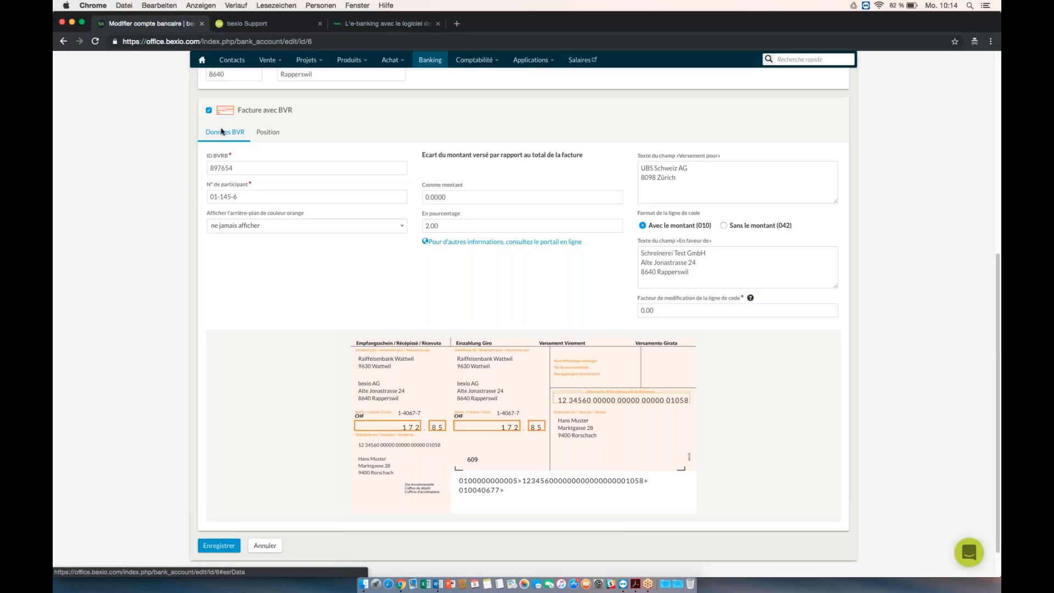
# - Open the EUR invoice titled Schreinerei Arbeiten from the sales invoices, view its PDF and close the PDF
pyautogui.click(280, 66)
pyautogui.click(274, 107)
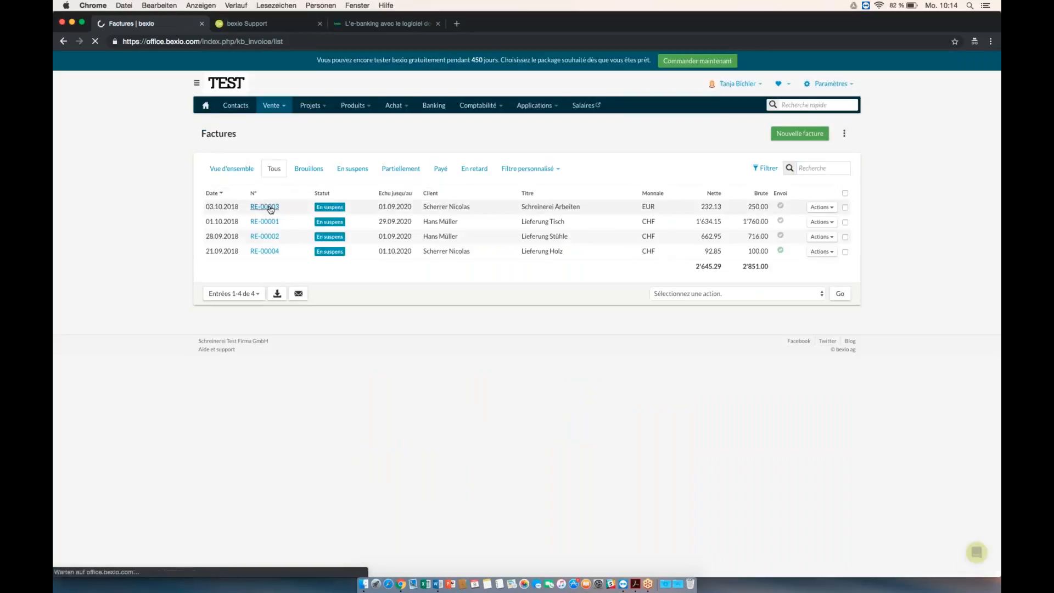
pyautogui.click(264, 207)
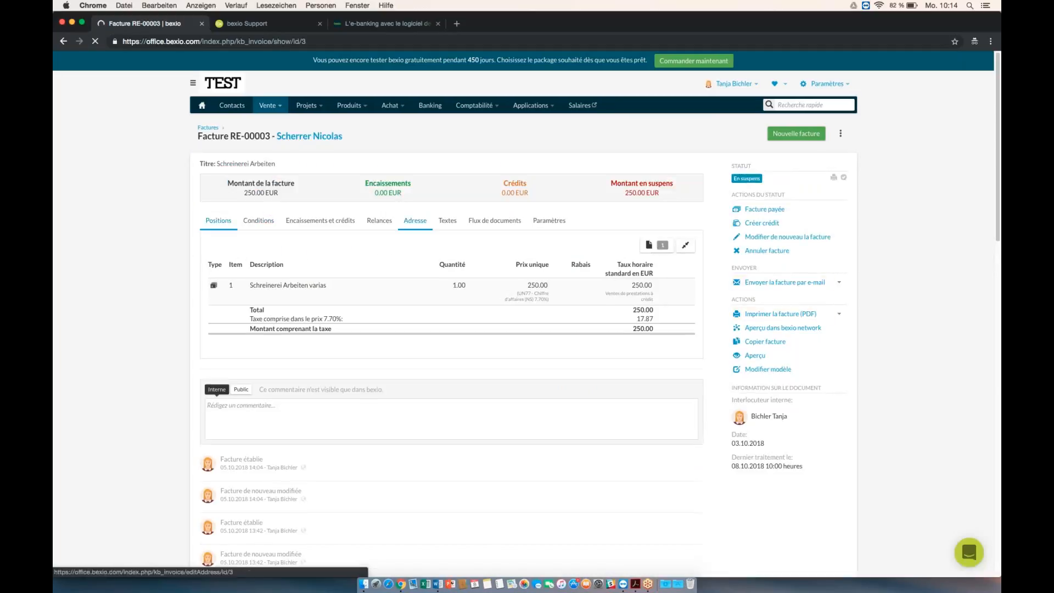
pyautogui.scroll(-5, 387, 224)
pyautogui.scroll(5, 395, 223)
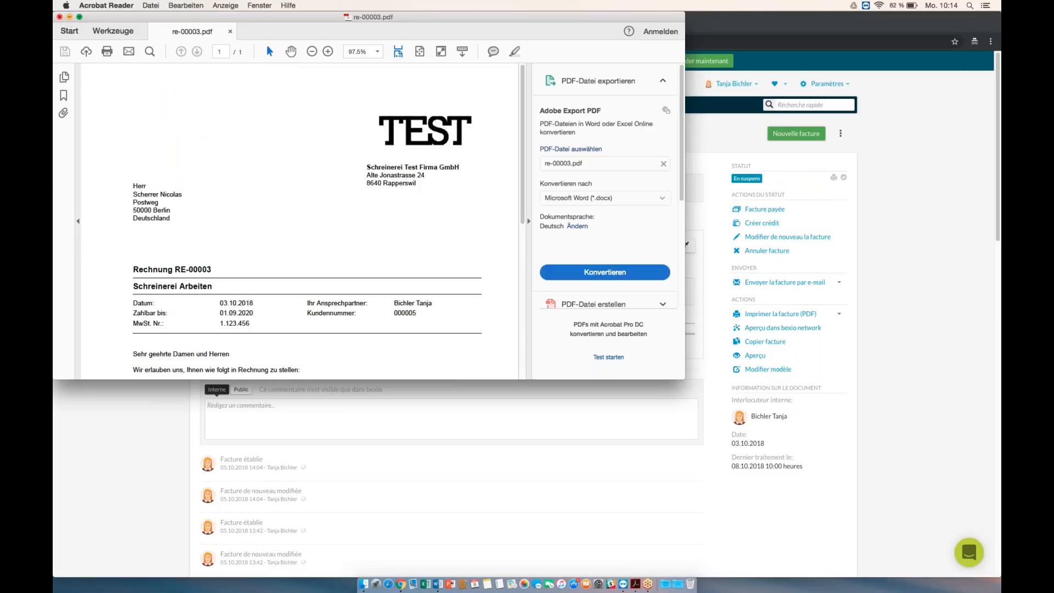
pyautogui.click(59, 17)
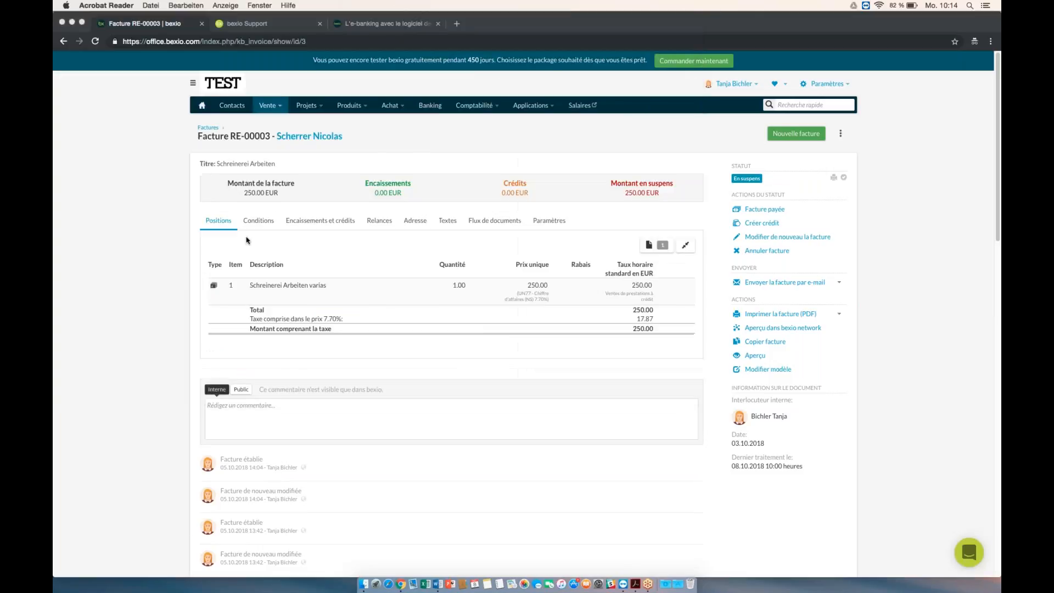
# - Open the CHF sales invoice titled Lieferung Stühle, view its PDF down to the payment slip and close the PDF
pyautogui.click(279, 106)
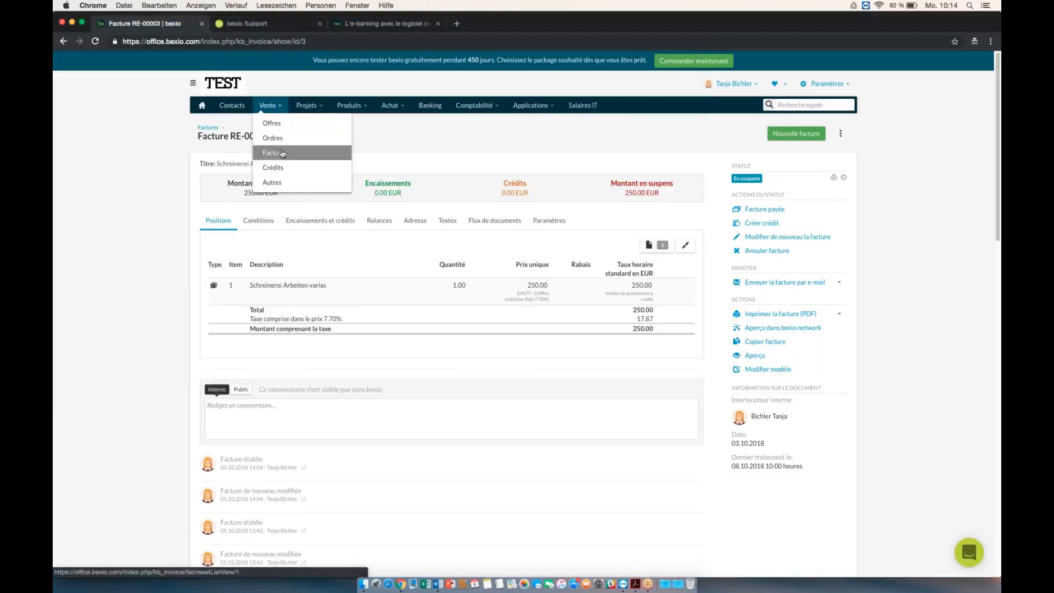
pyautogui.click(281, 153)
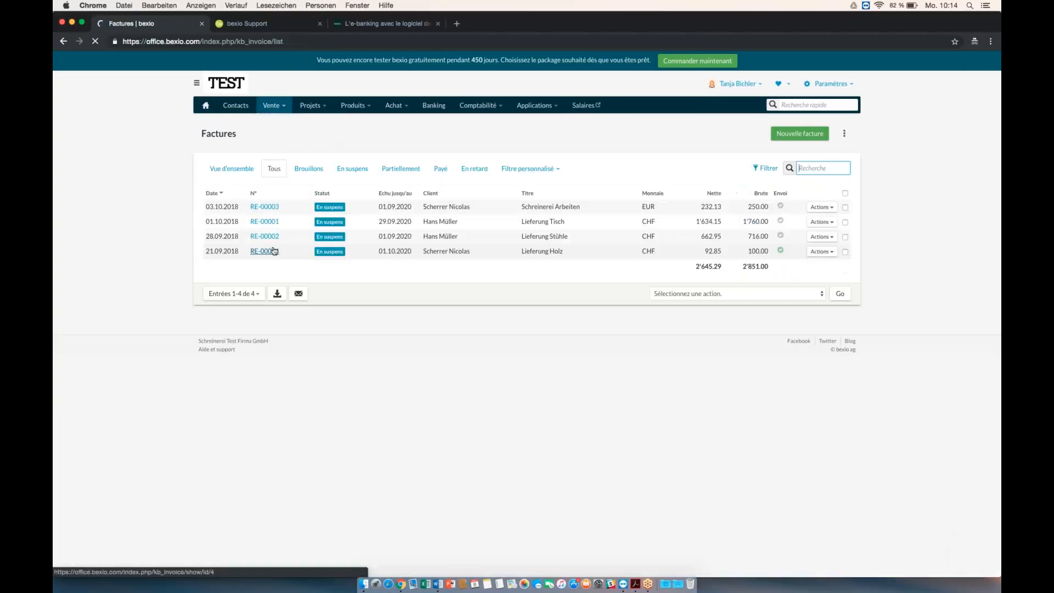
pyautogui.click(267, 237)
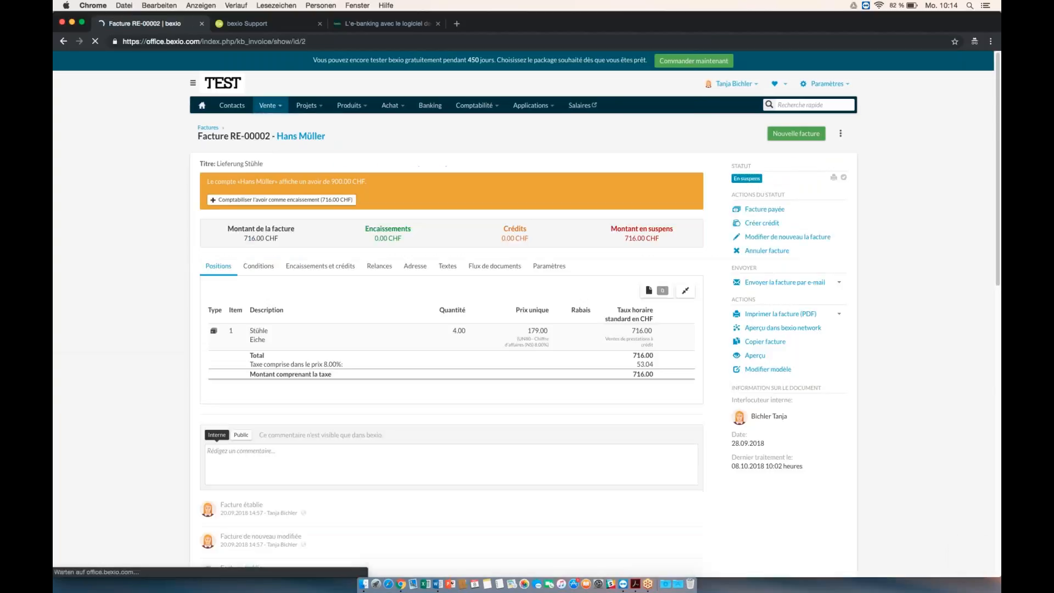
pyautogui.click(772, 313)
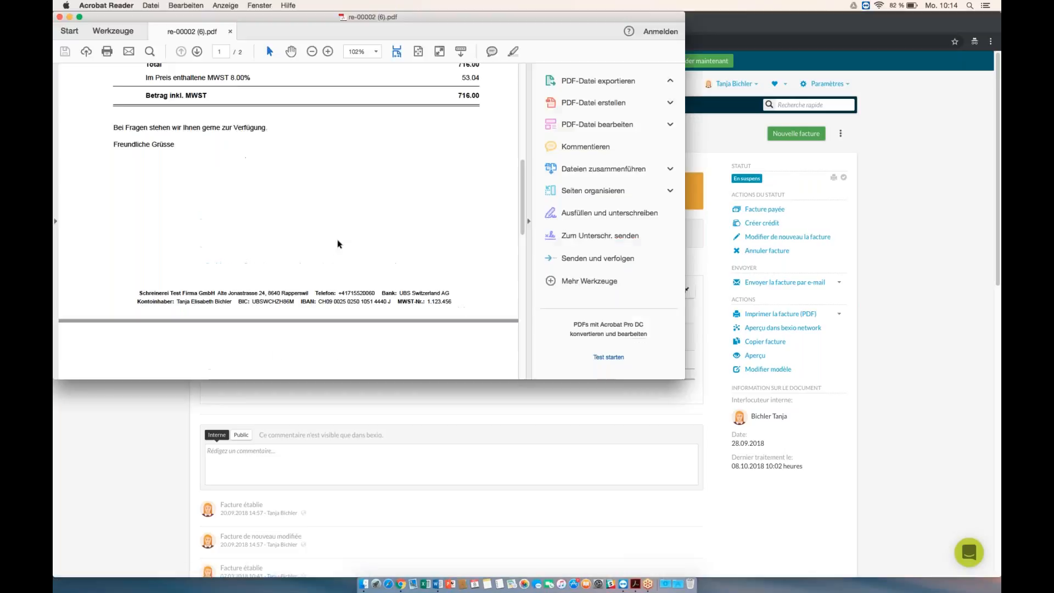
pyautogui.scroll(-5, 324, 220)
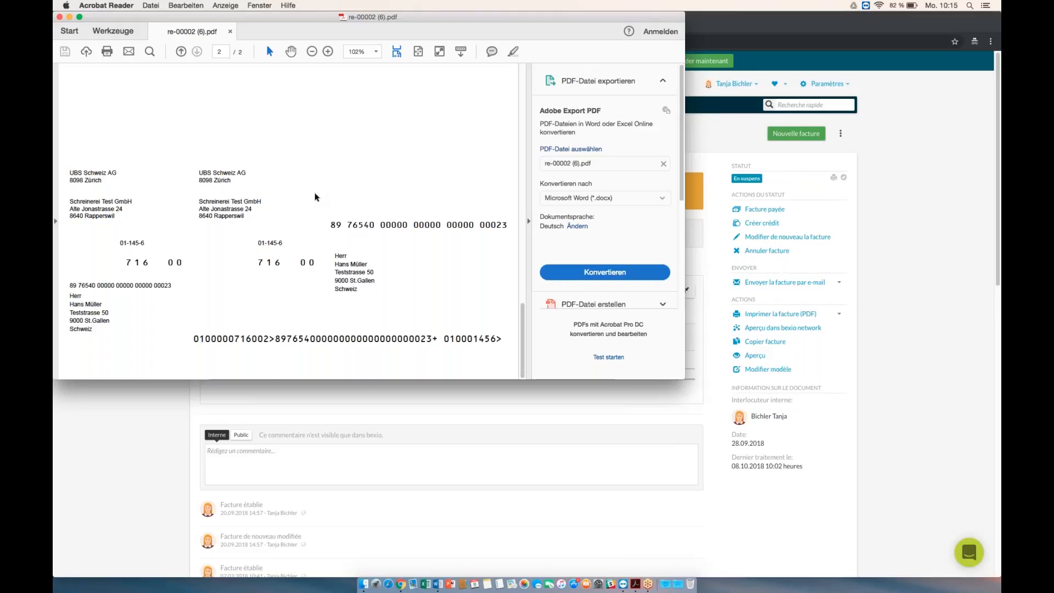
pyautogui.click(59, 17)
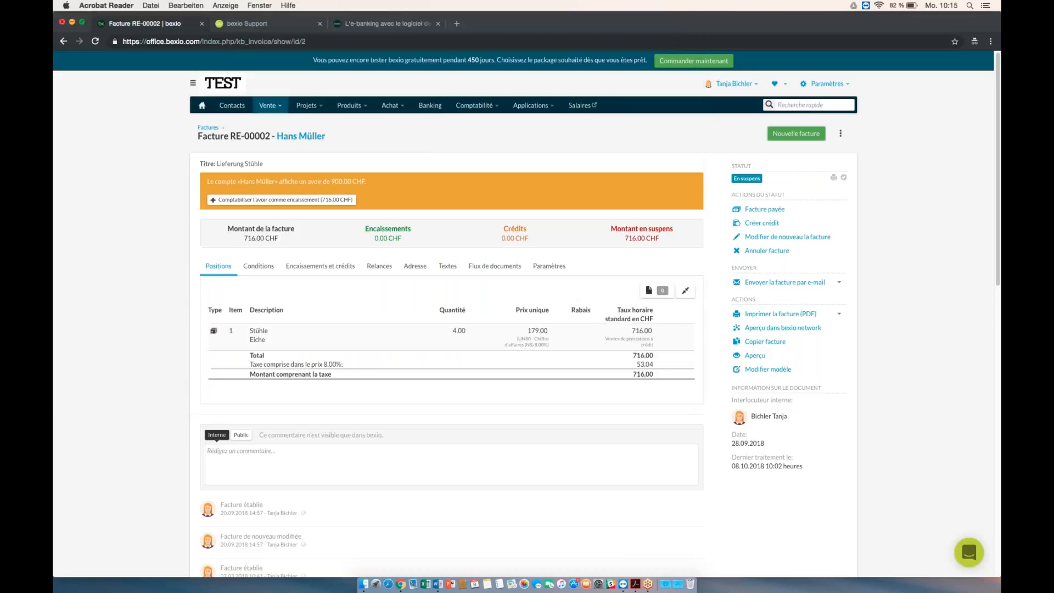
# - Add a cash account named Caisse in CHF to the Banking overview and save it
pyautogui.click(423, 107)
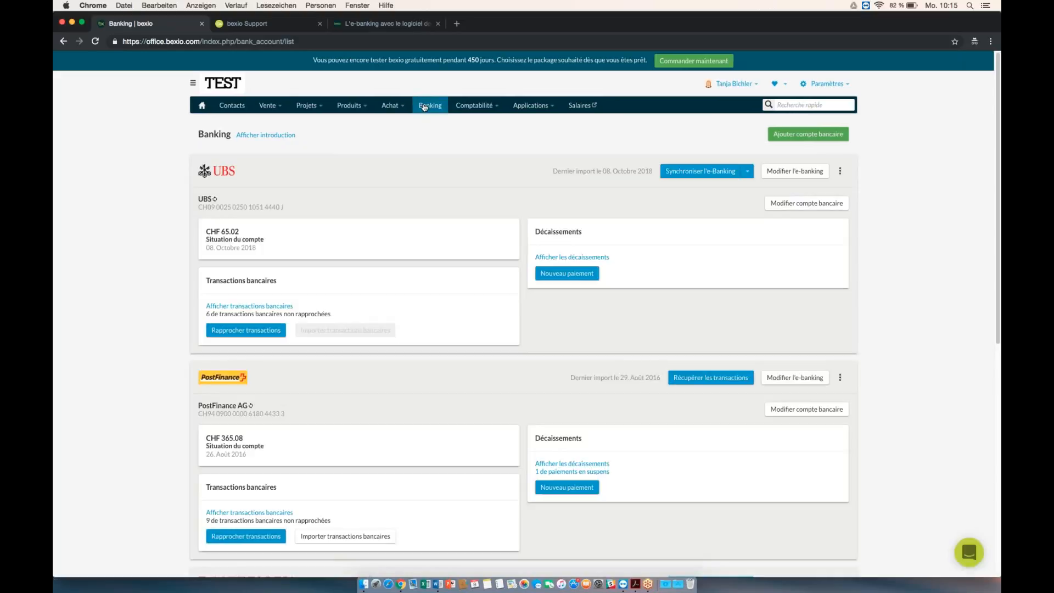
pyautogui.click(809, 135)
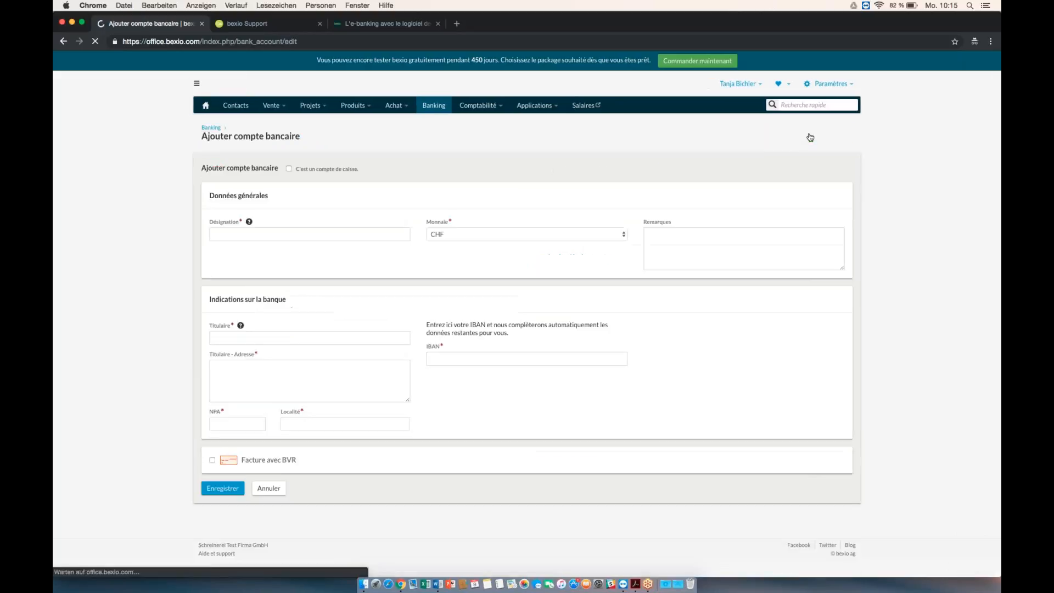
pyautogui.click(288, 169)
pyautogui.click(301, 235)
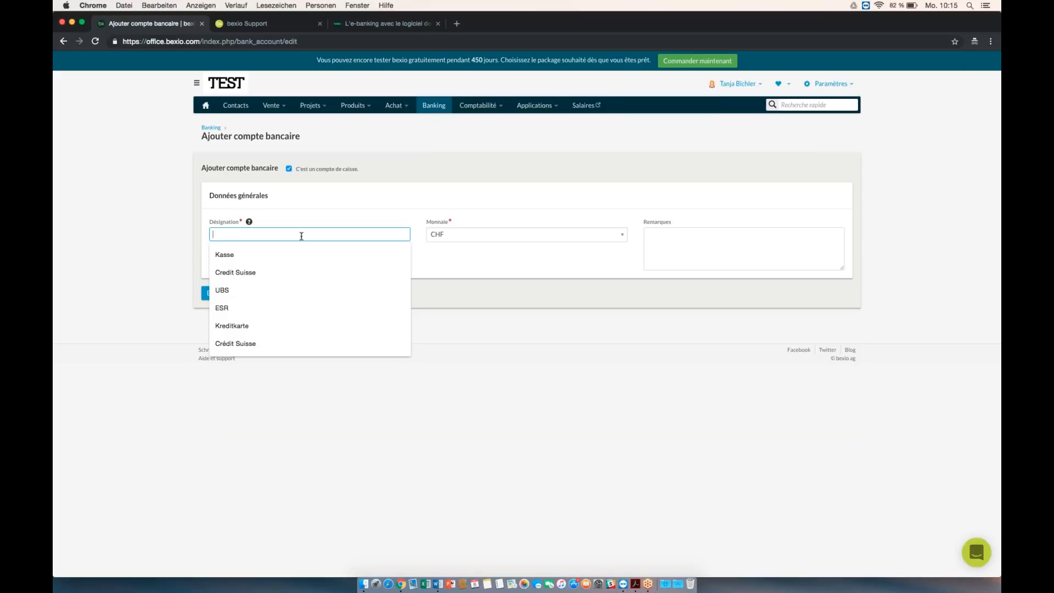
pyautogui.write('Caisse')
pyautogui.press('Tab')
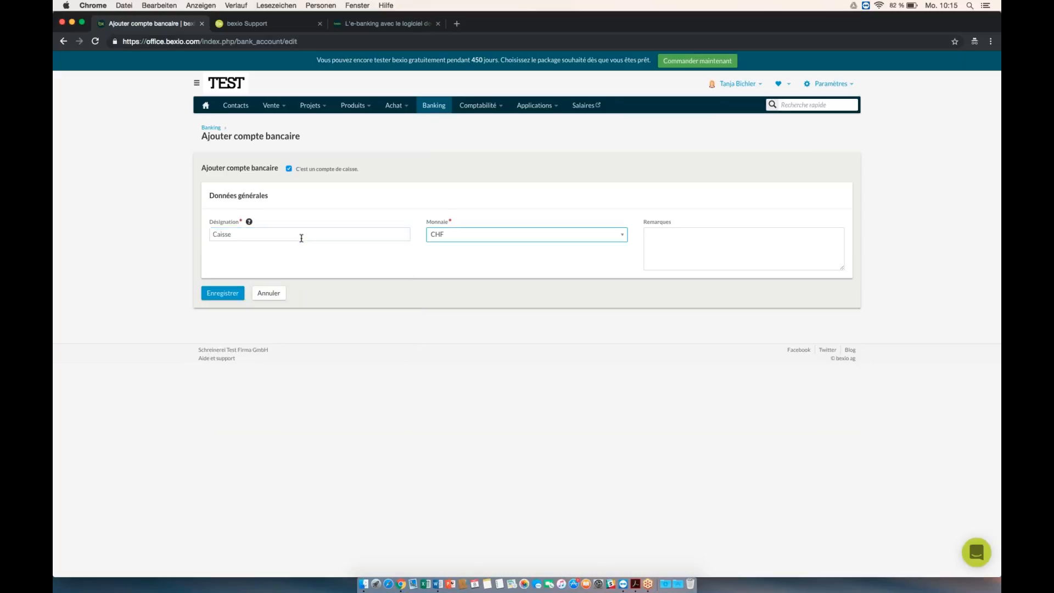
pyautogui.click(222, 296)
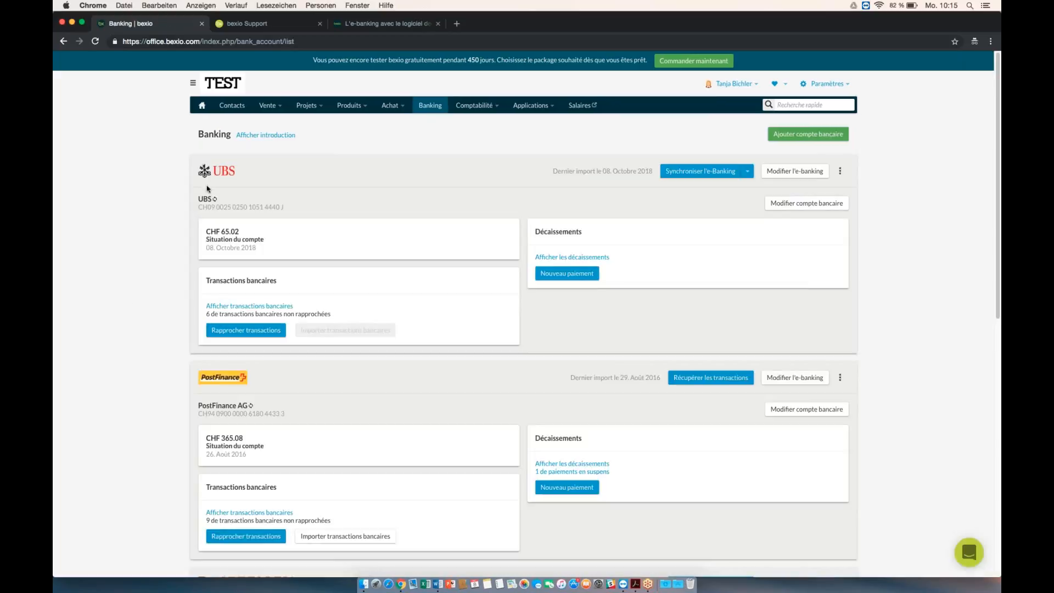
# - Find the new Caisse account in the Banking overview and highlight its ledger account number
pyautogui.scroll(-1, 207, 189)
pyautogui.scroll(-8, 167, 433)
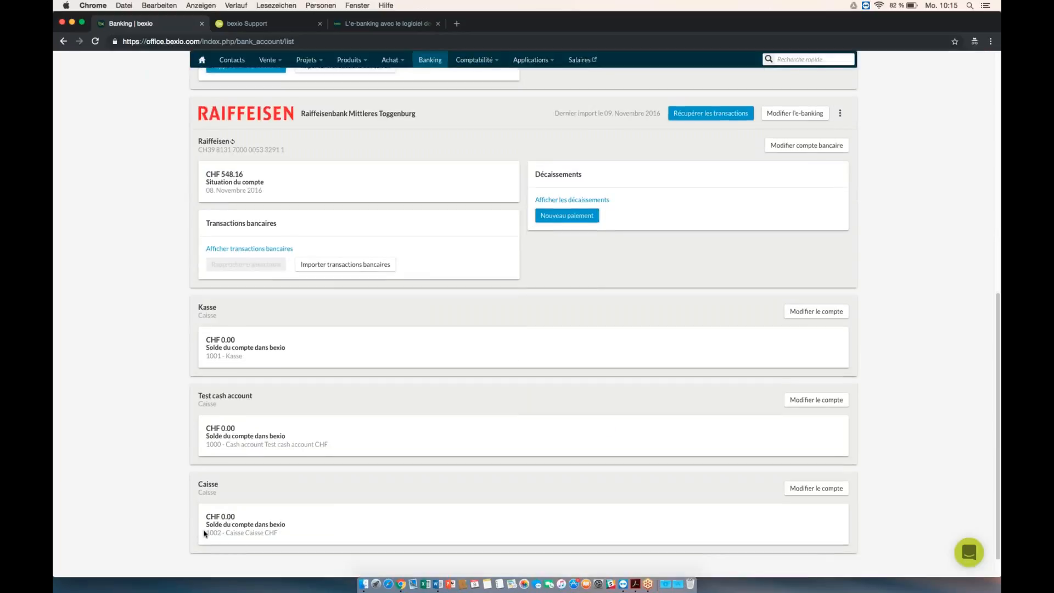
pyautogui.moveTo(205, 531); pyautogui.dragTo(221, 531)
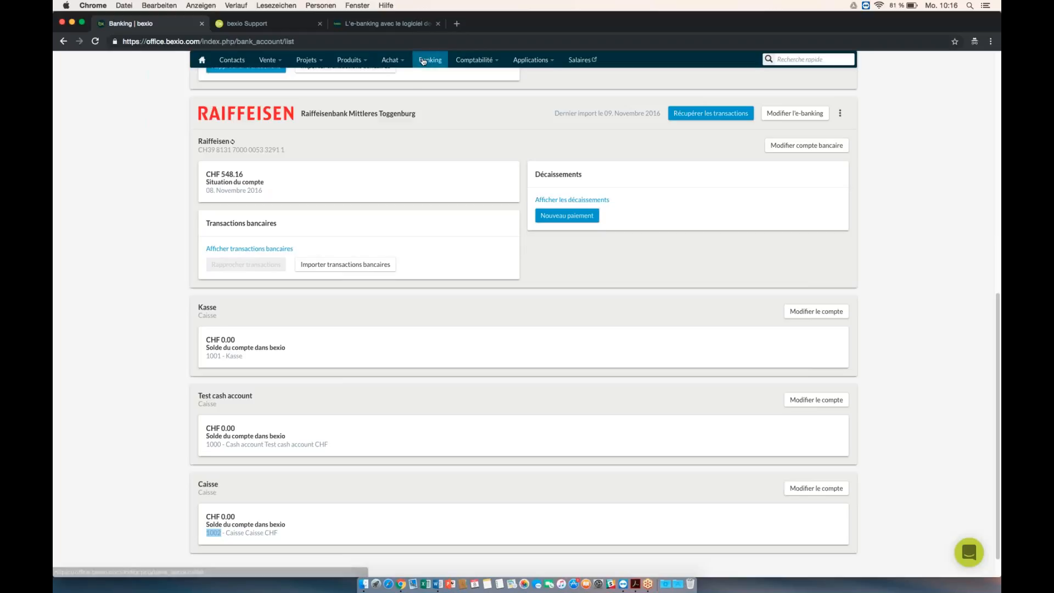
# - Open all settings in a new browser tab and display the list of accounts in the accounting settings
pyautogui.moveTo(478, 69)
pyautogui.scroll(1, 993, 160)
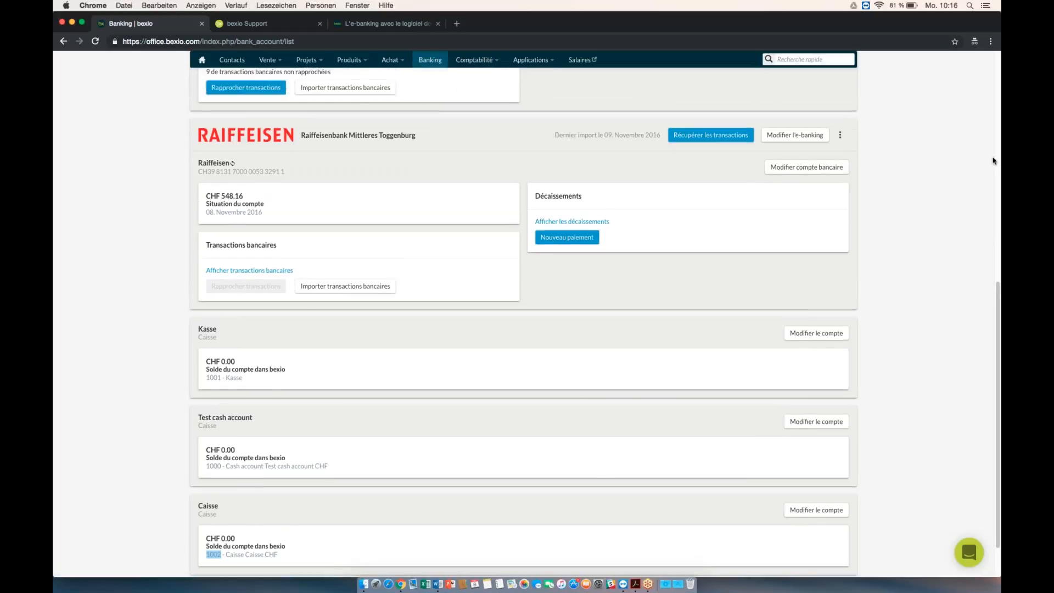
pyautogui.scroll(8, 993, 161)
pyautogui.rightClick(823, 104)
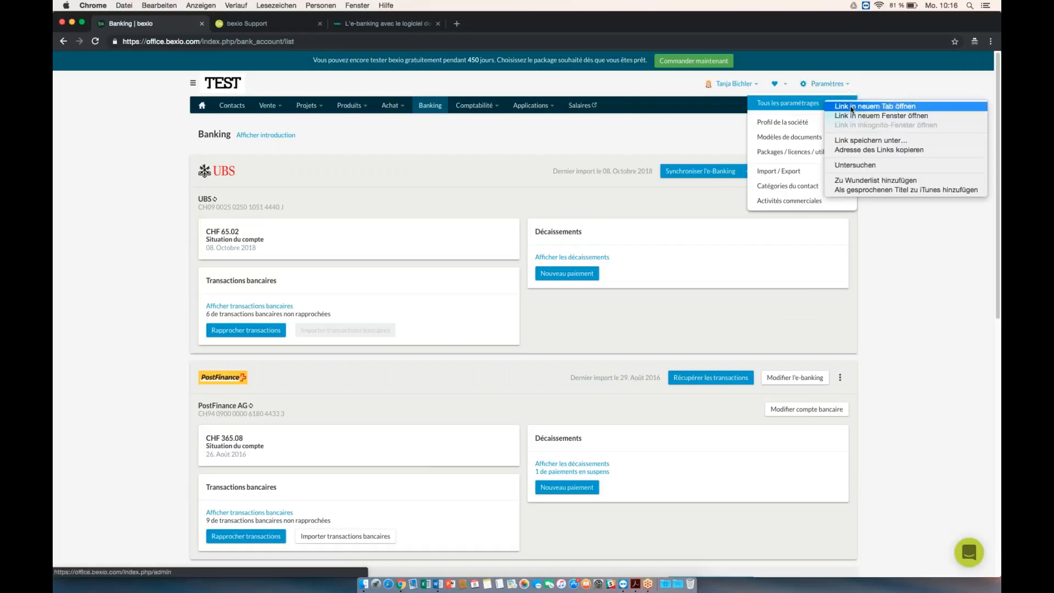
pyautogui.click(851, 108)
pyautogui.click(273, 25)
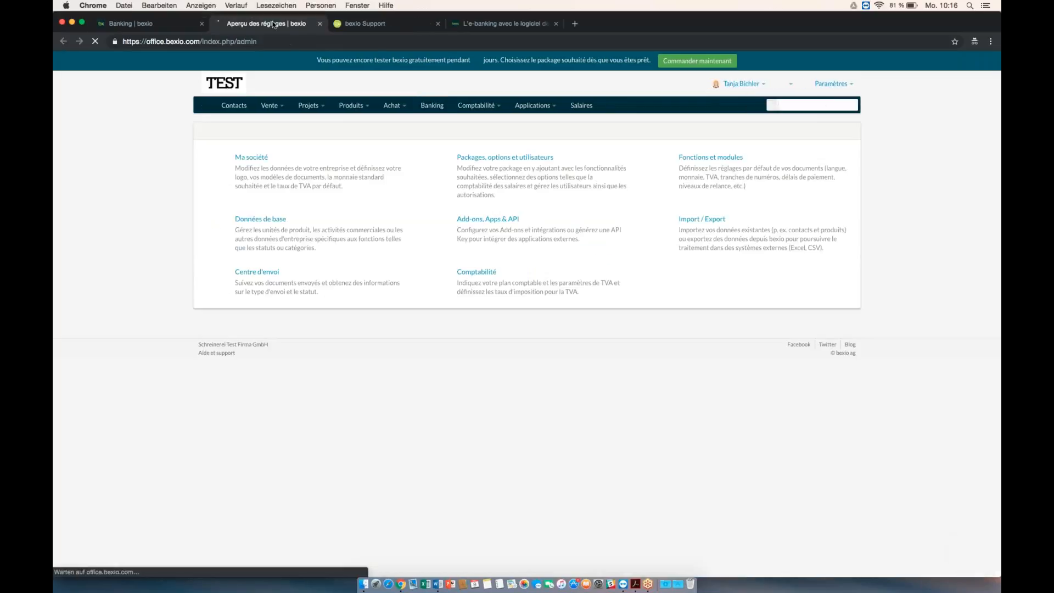
pyautogui.click(832, 86)
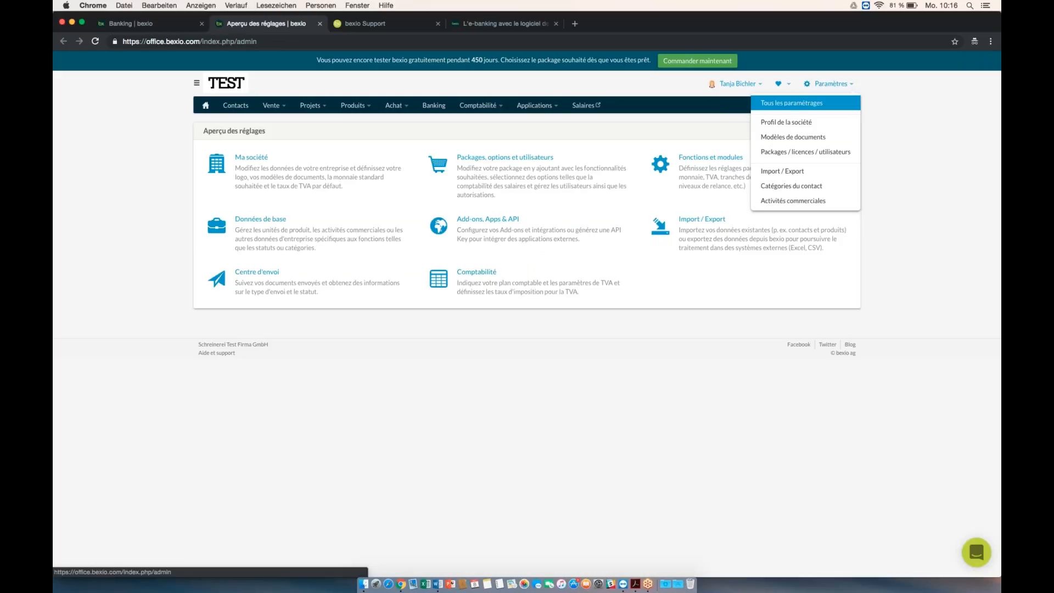
pyautogui.click(470, 276)
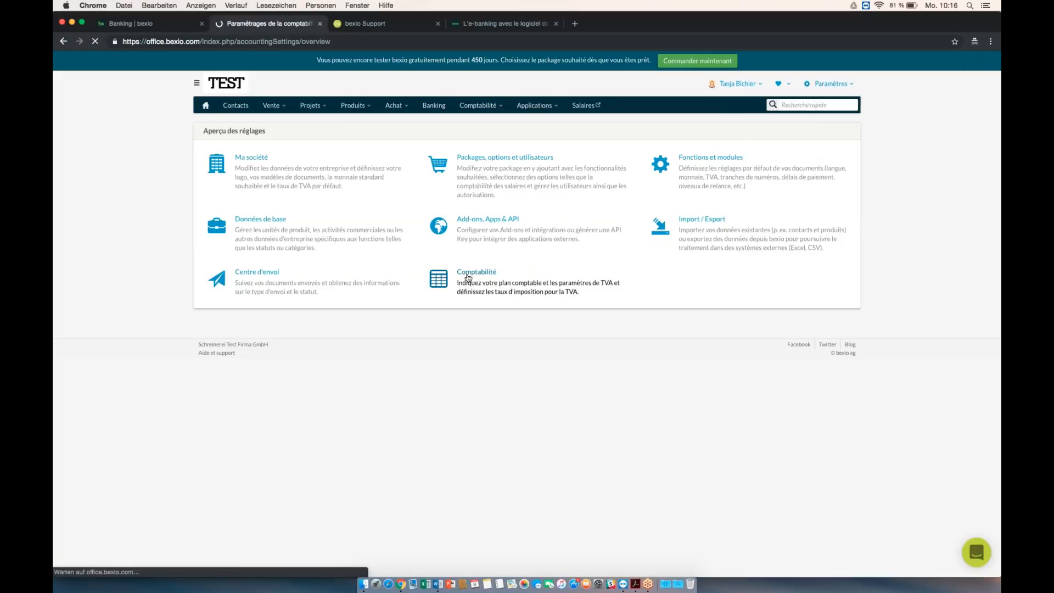
pyautogui.click(481, 190)
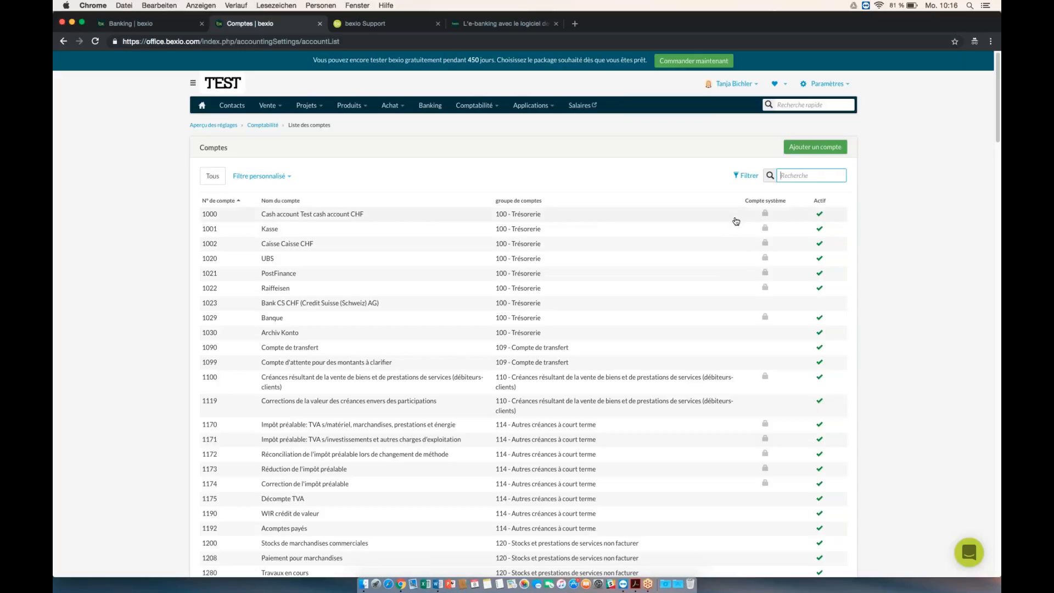
# - Open the Mobile AG supplier invoice titled Handy Rechnung in the second tab, keeping the Banking overview in the first
pyautogui.click(139, 25)
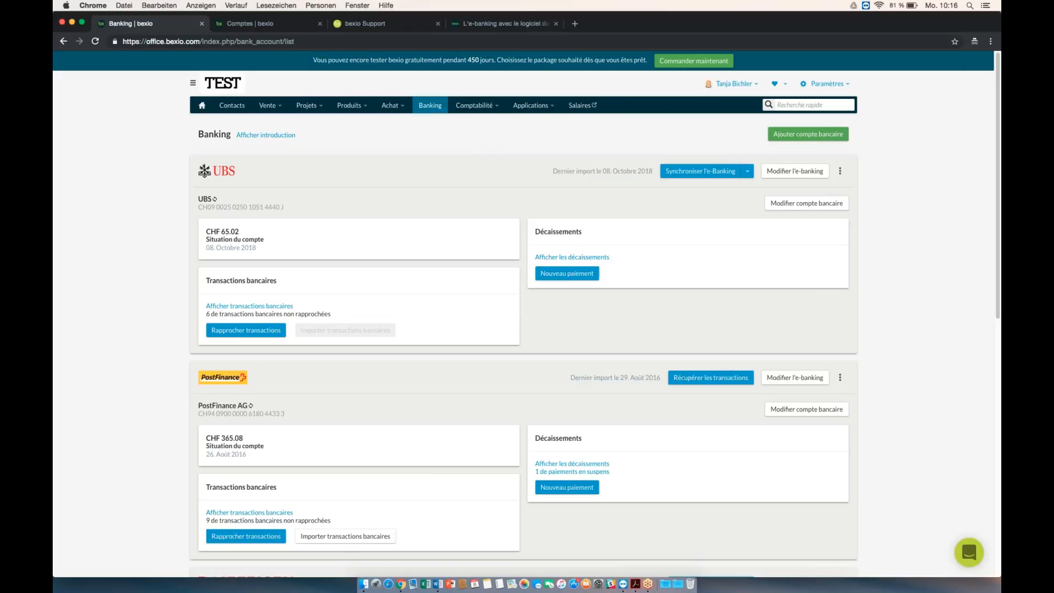
pyautogui.click(404, 107)
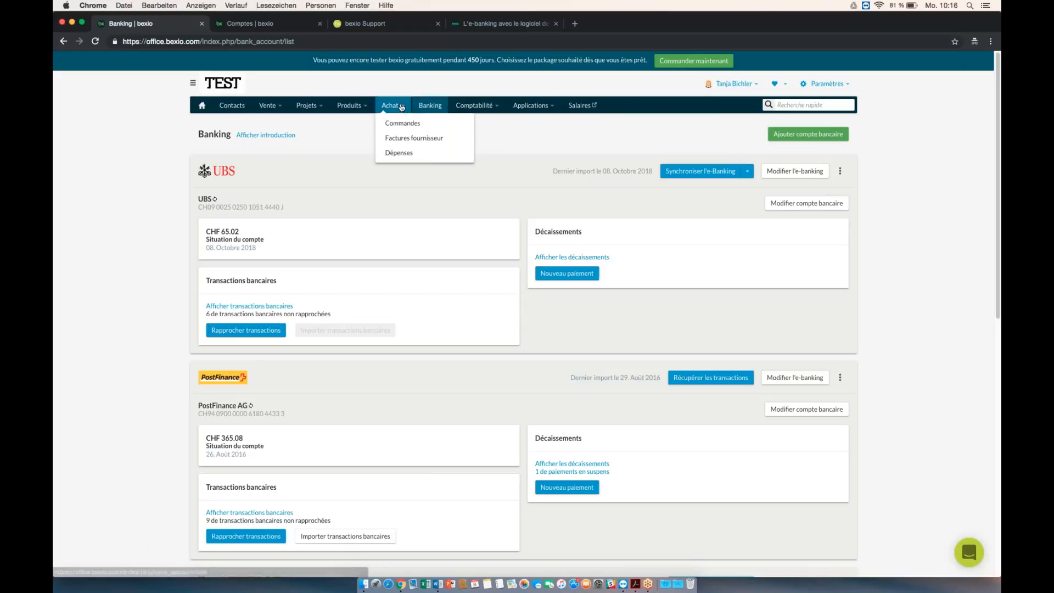
pyautogui.hotkey('ctrl', 'Tab')
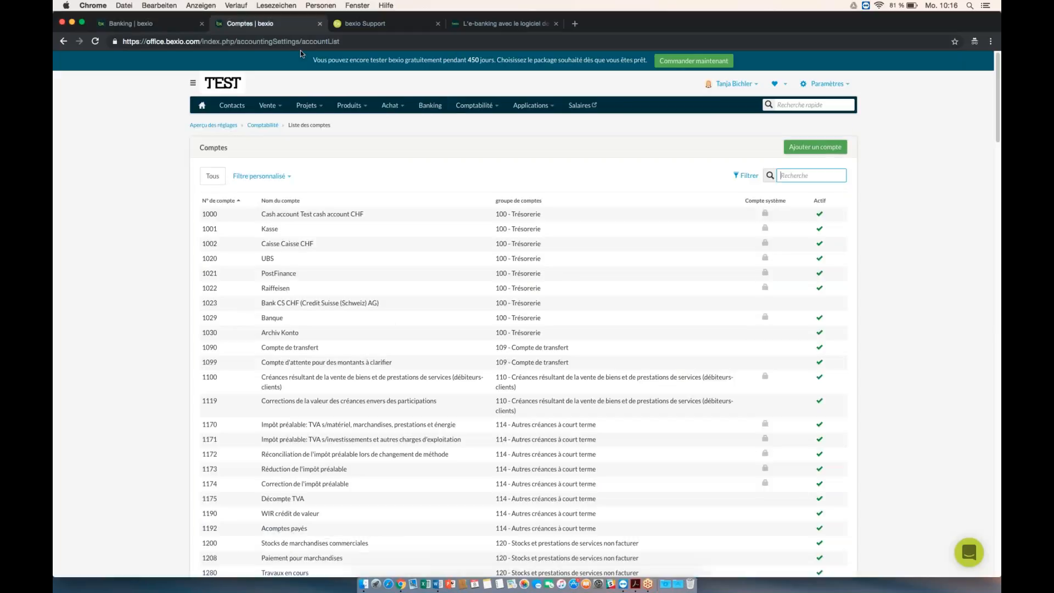
pyautogui.click(391, 105)
pyautogui.click(404, 144)
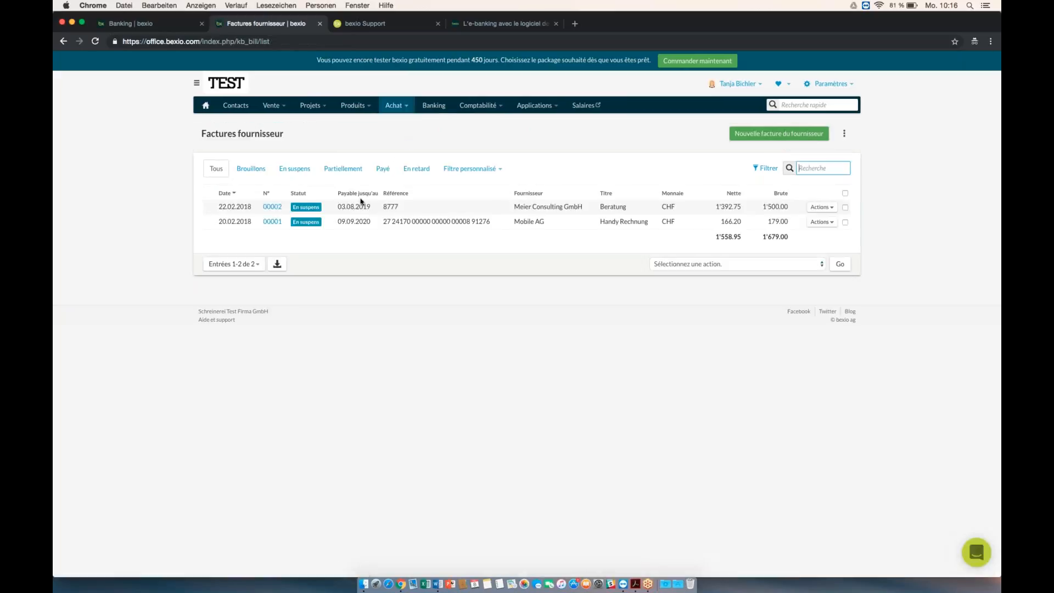
pyautogui.click(272, 222)
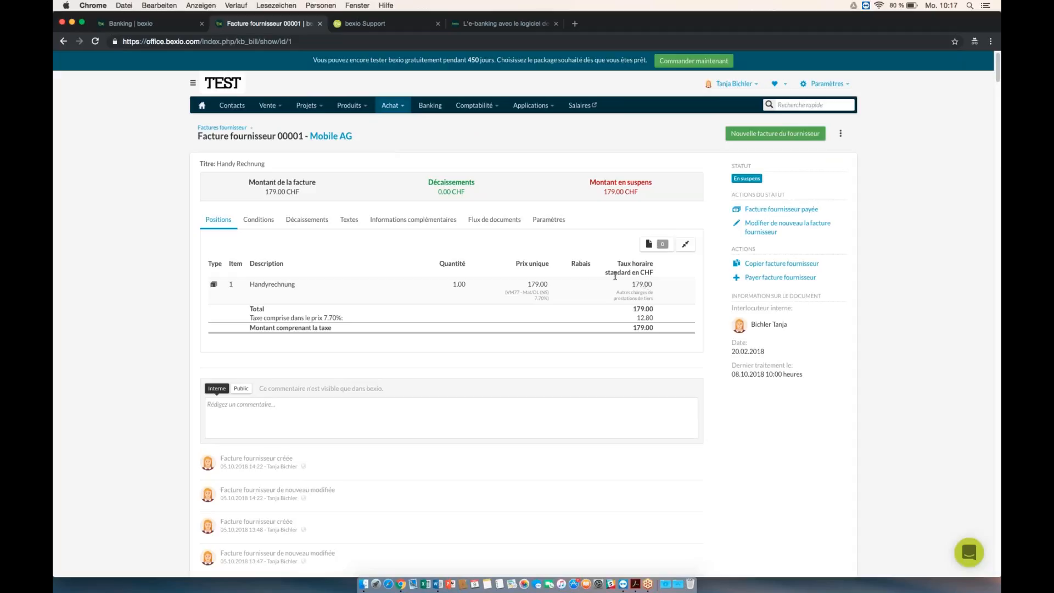
# - Open the contacts in a new browser tab, search for "mobile" and open the Mobile AG contact
pyautogui.rightClick(225, 111)
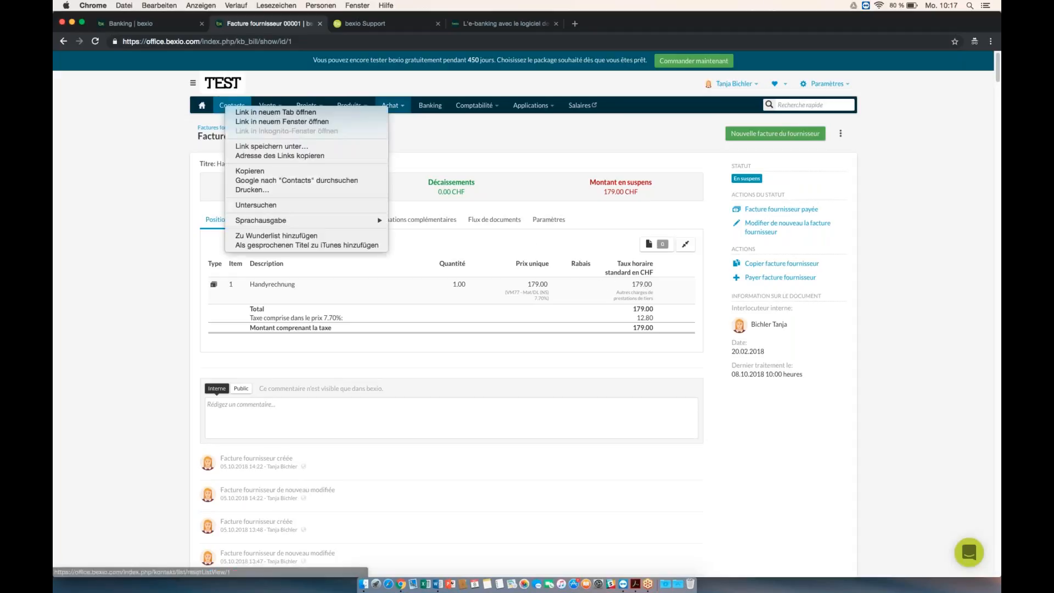
pyautogui.click(275, 112)
pyautogui.click(357, 24)
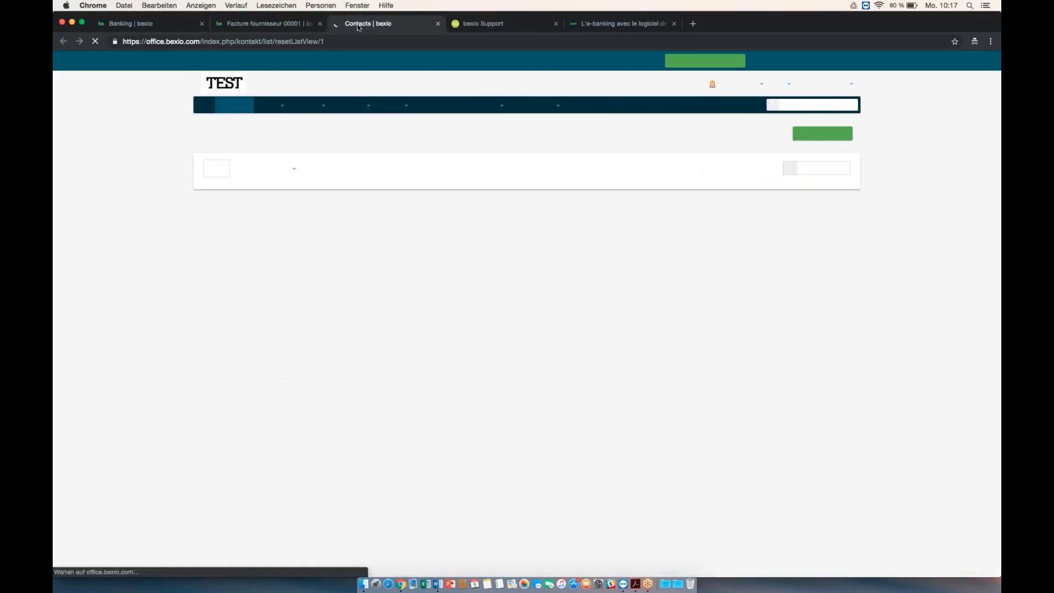
pyautogui.click(810, 168)
pyautogui.write('mo')
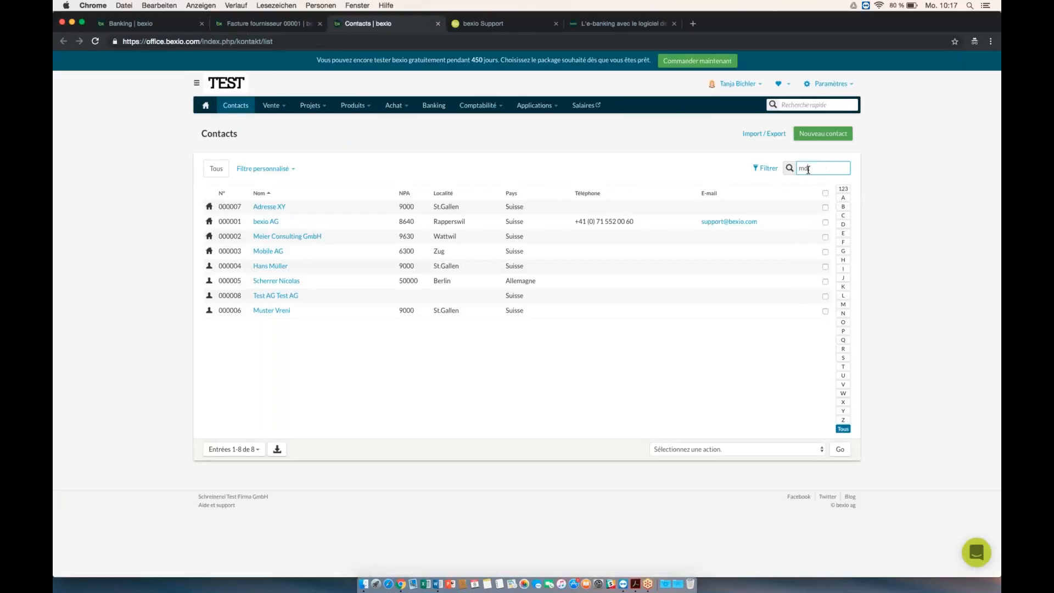
pyautogui.write('bile')
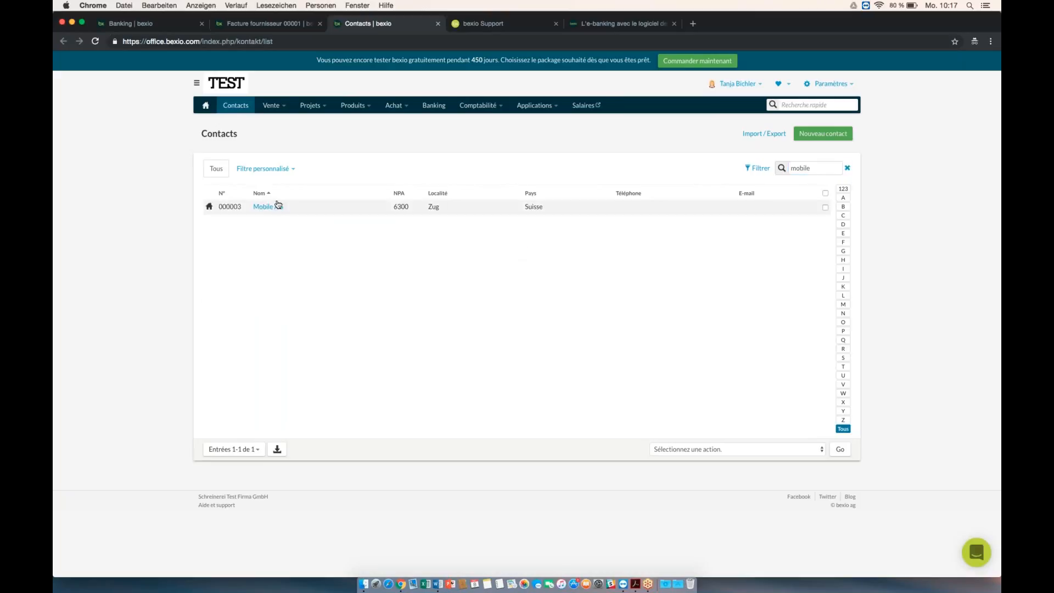
pyautogui.click(269, 207)
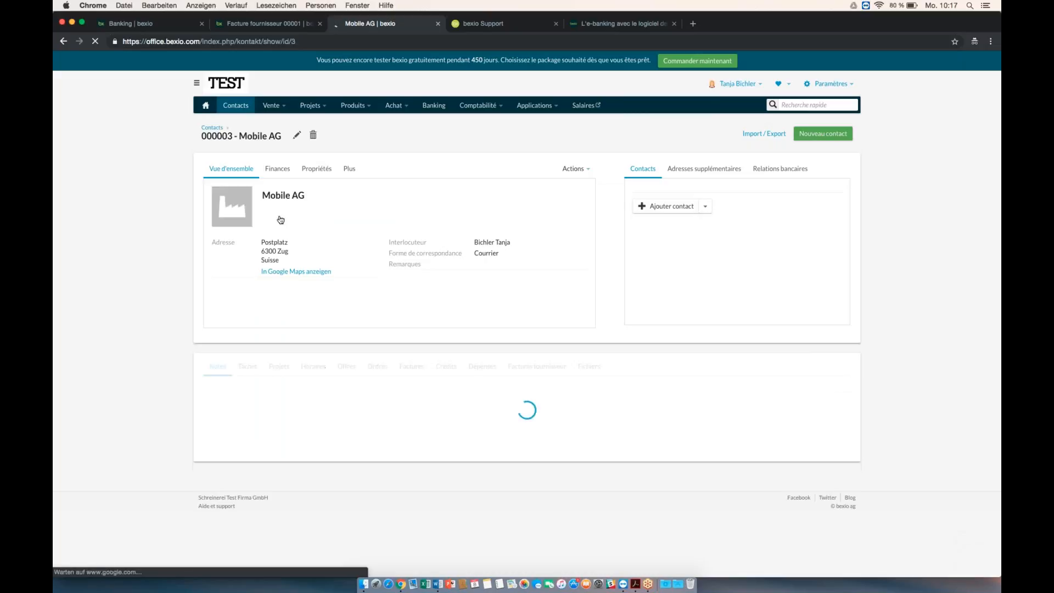
# - Open Mobile AG's UBS AG bank relation for editing and examine its account number and IBAN fields
pyautogui.click(783, 171)
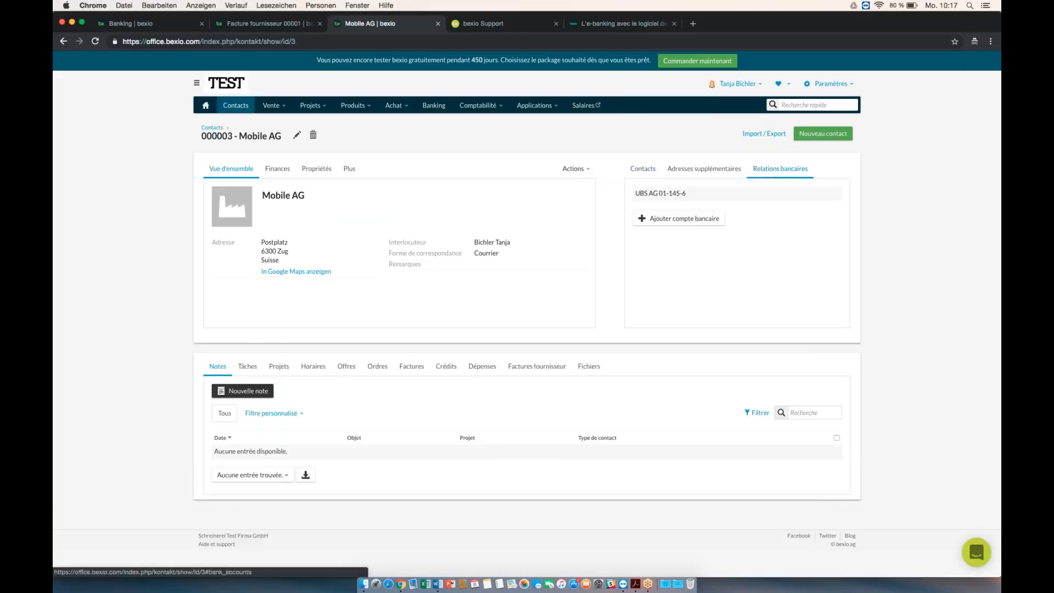
pyautogui.click(671, 195)
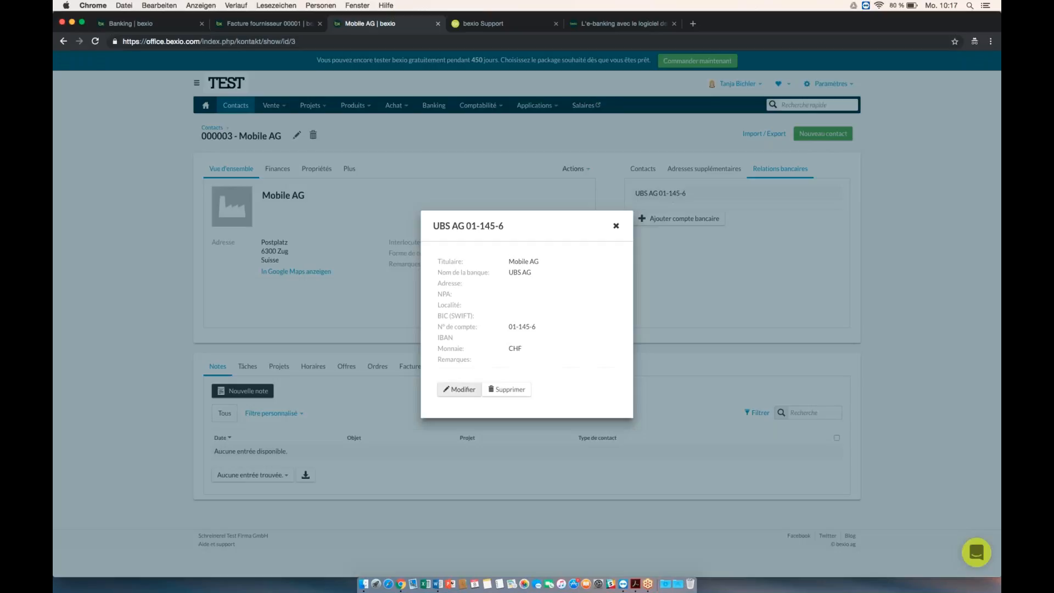
pyautogui.click(458, 390)
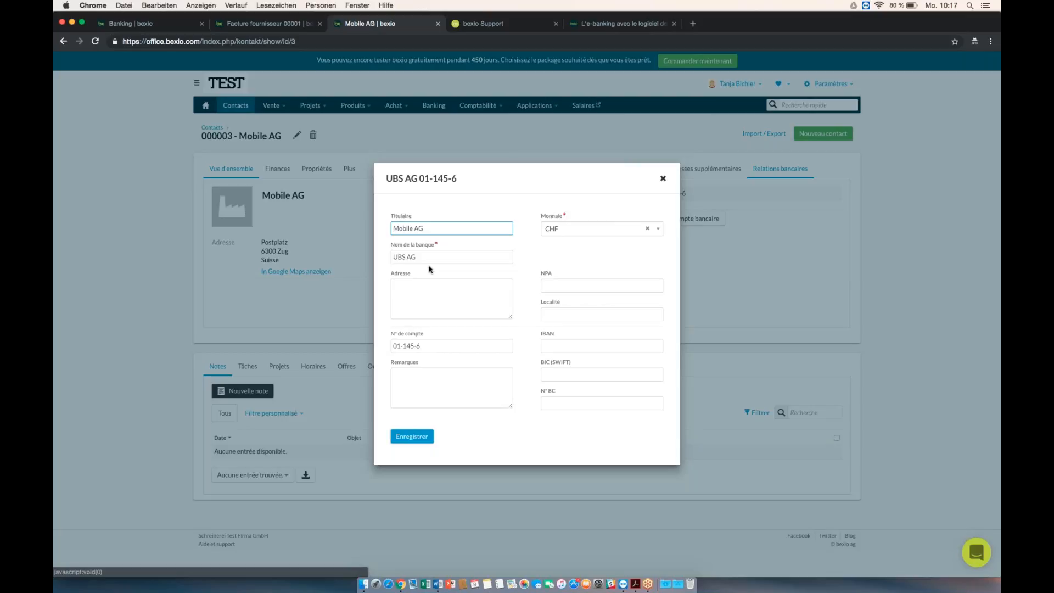
pyautogui.click(432, 345)
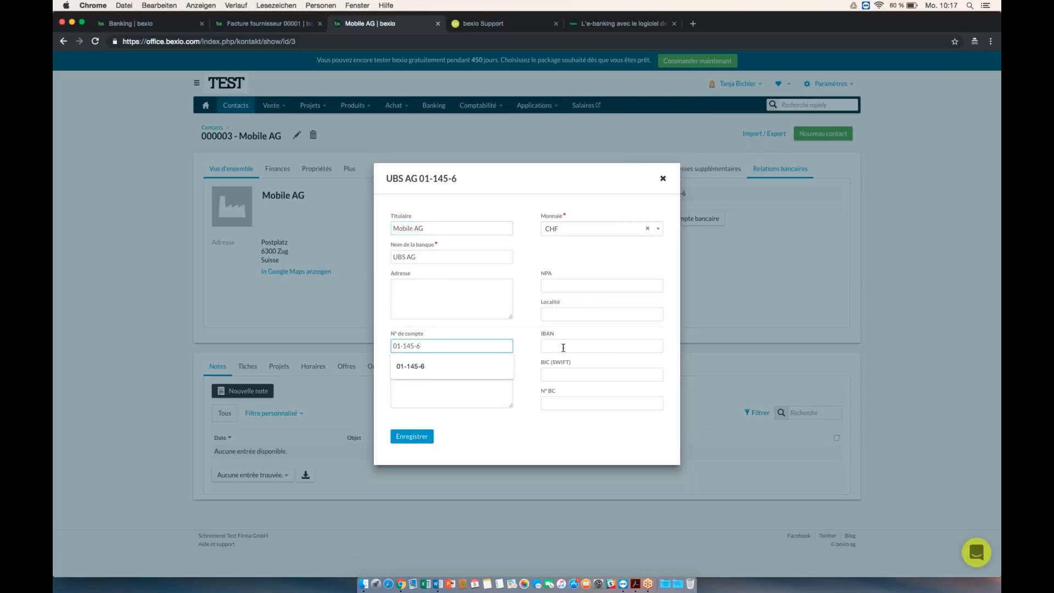
pyautogui.click(471, 329)
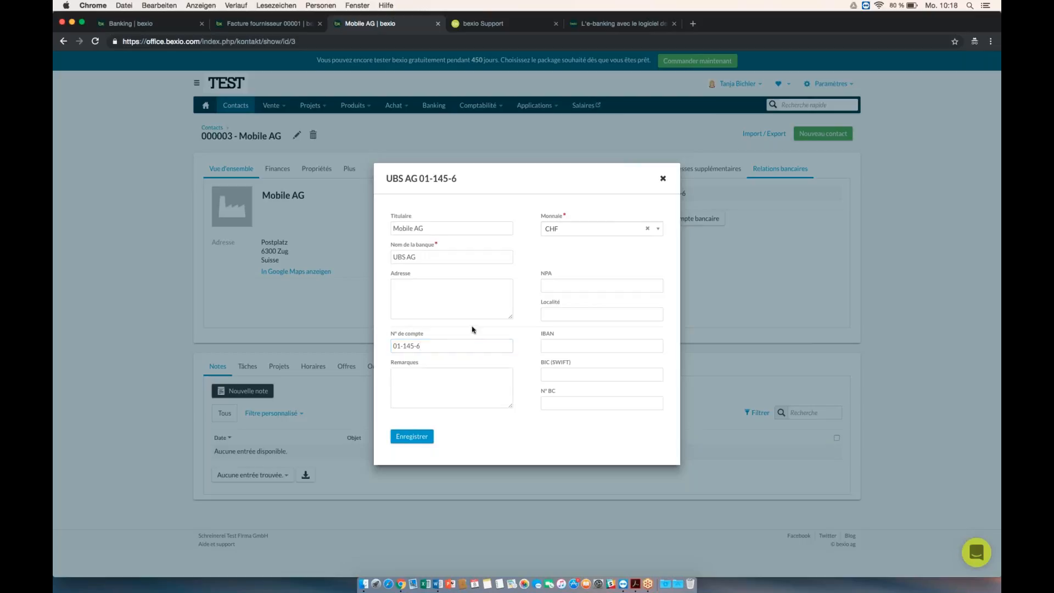
pyautogui.click(568, 346)
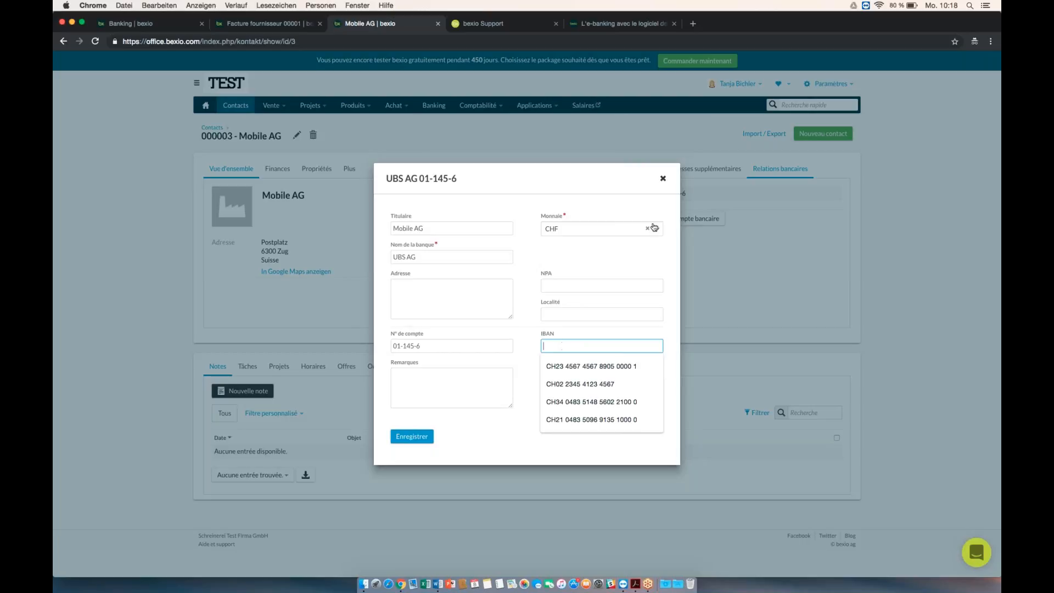
# - Close the bank relation and check which bank account is assigned in the settings of the Mobile AG supplier invoice
pyautogui.click(663, 178)
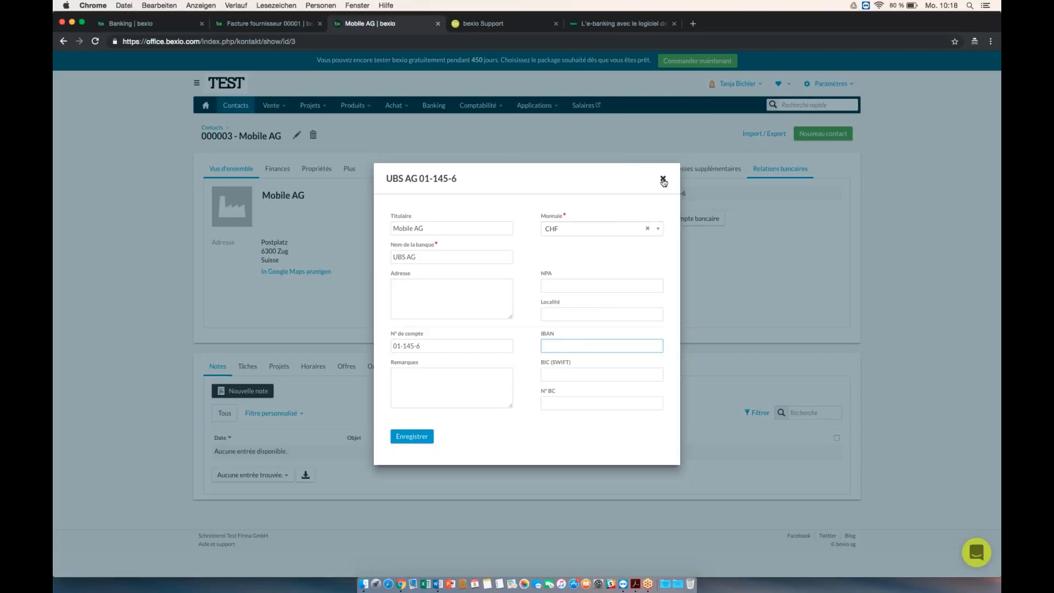
pyautogui.click(250, 23)
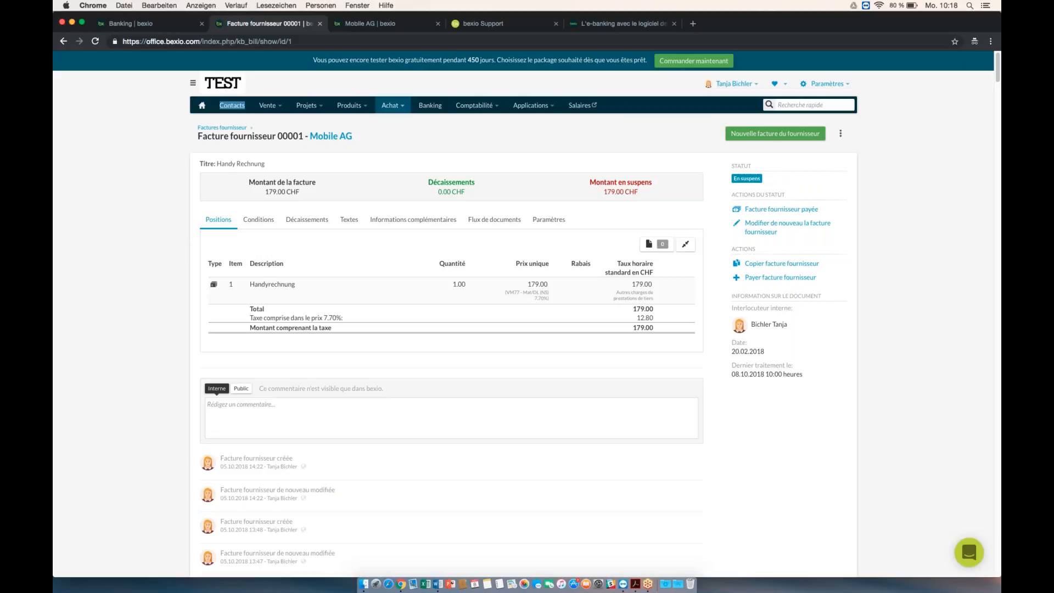
pyautogui.click(548, 221)
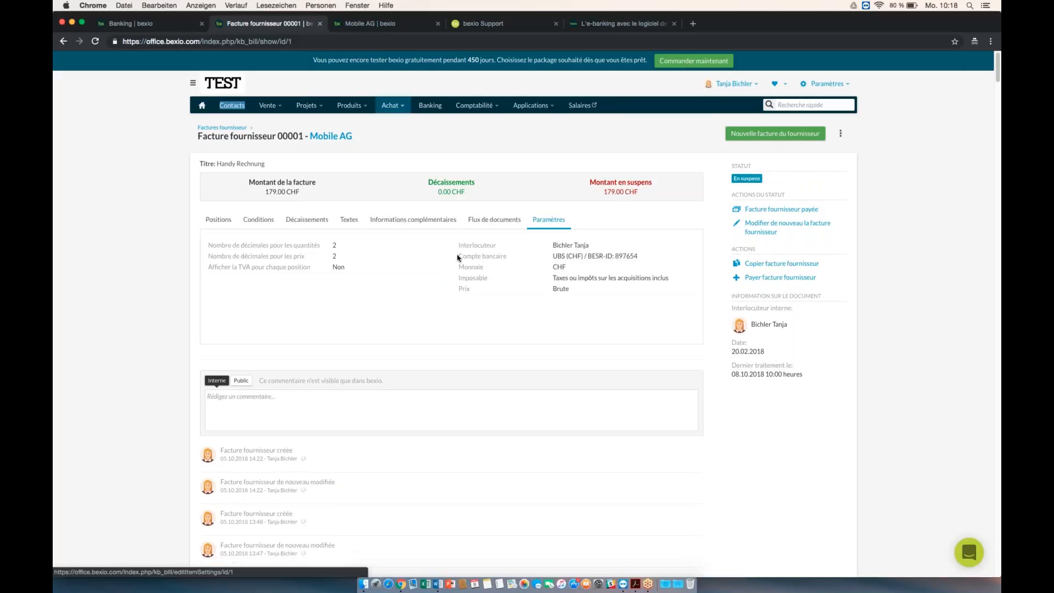
pyautogui.moveTo(457, 245); pyautogui.dragTo(648, 260)
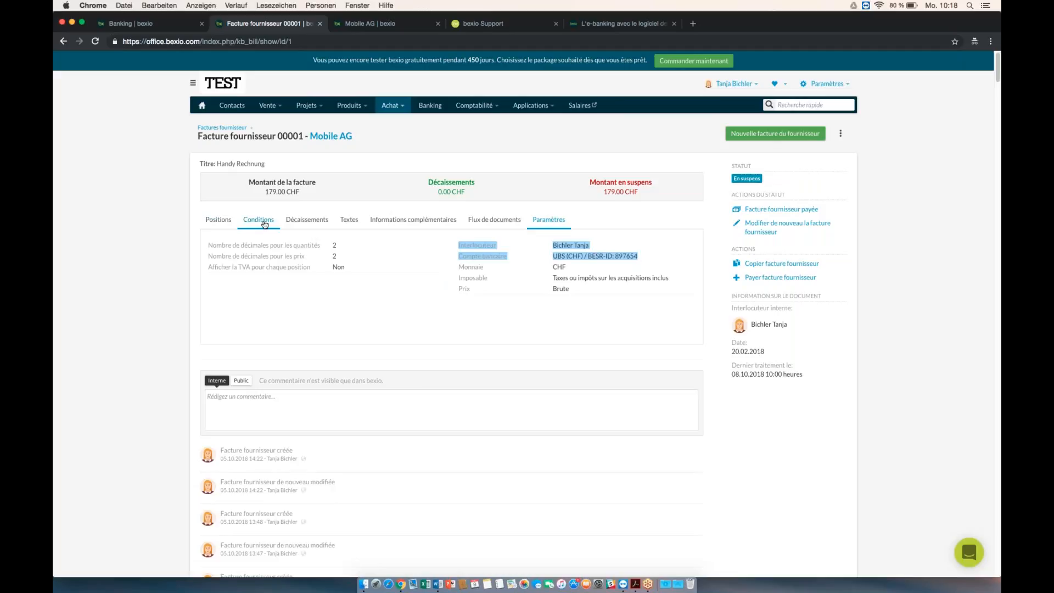
pyautogui.click(220, 220)
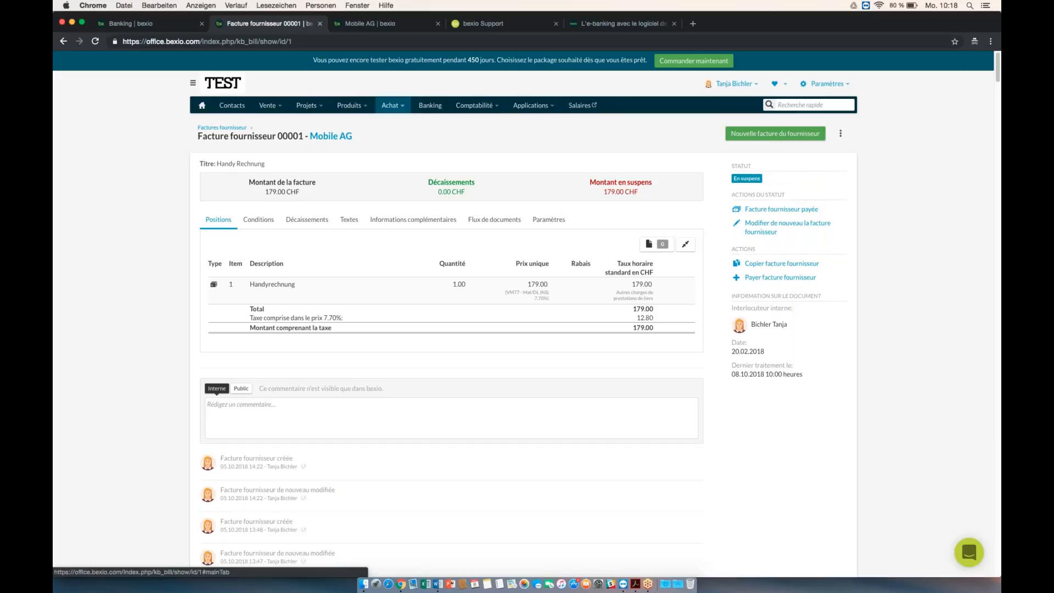
# - Open the default document settings for supplier invoices under functions and modules and examine the selectable bank accounts
pyautogui.click(827, 84)
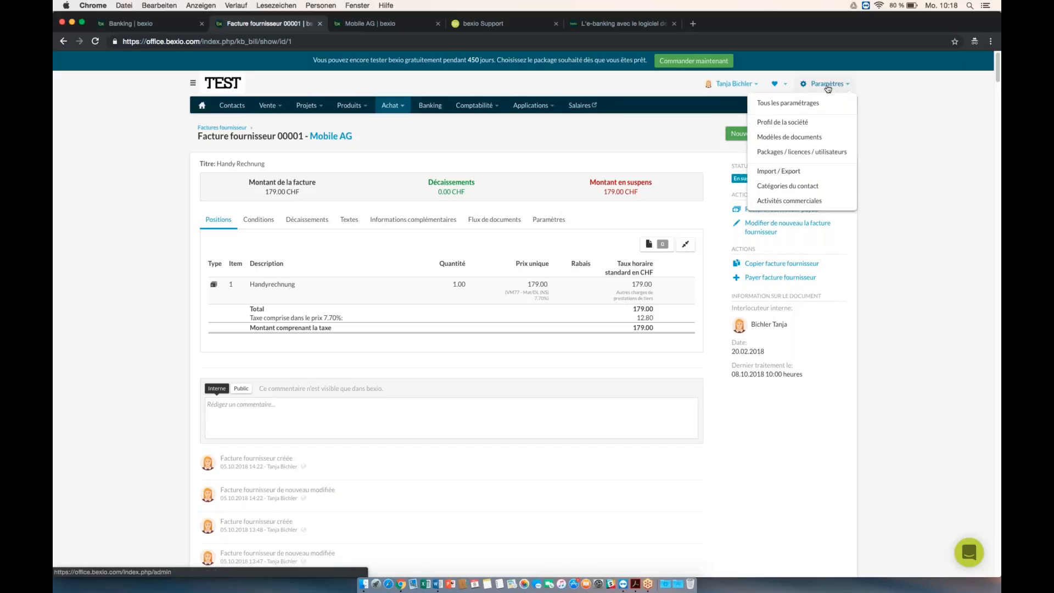
pyautogui.click(814, 103)
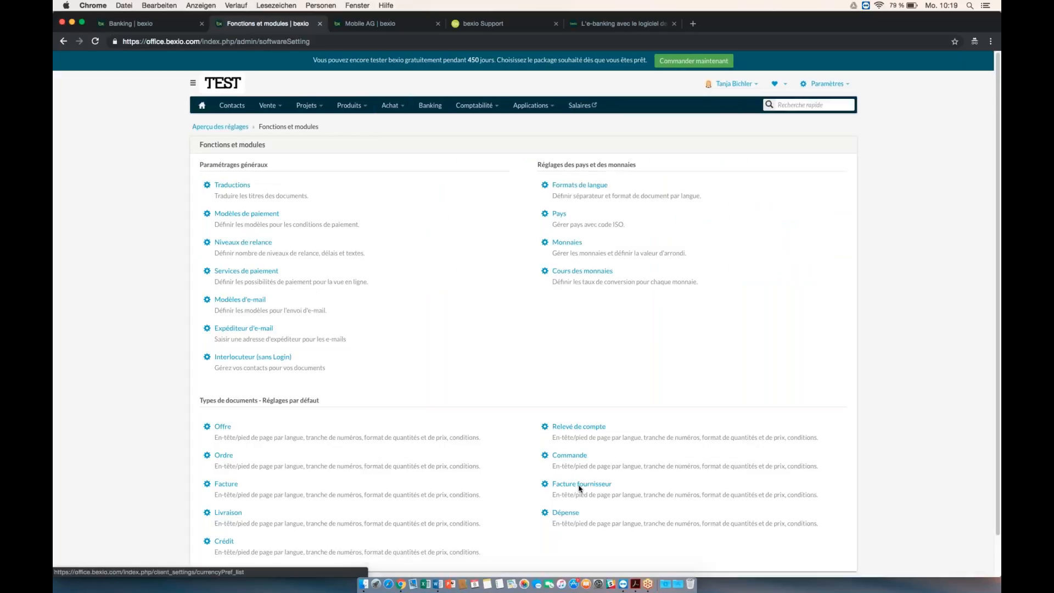
pyautogui.click(564, 485)
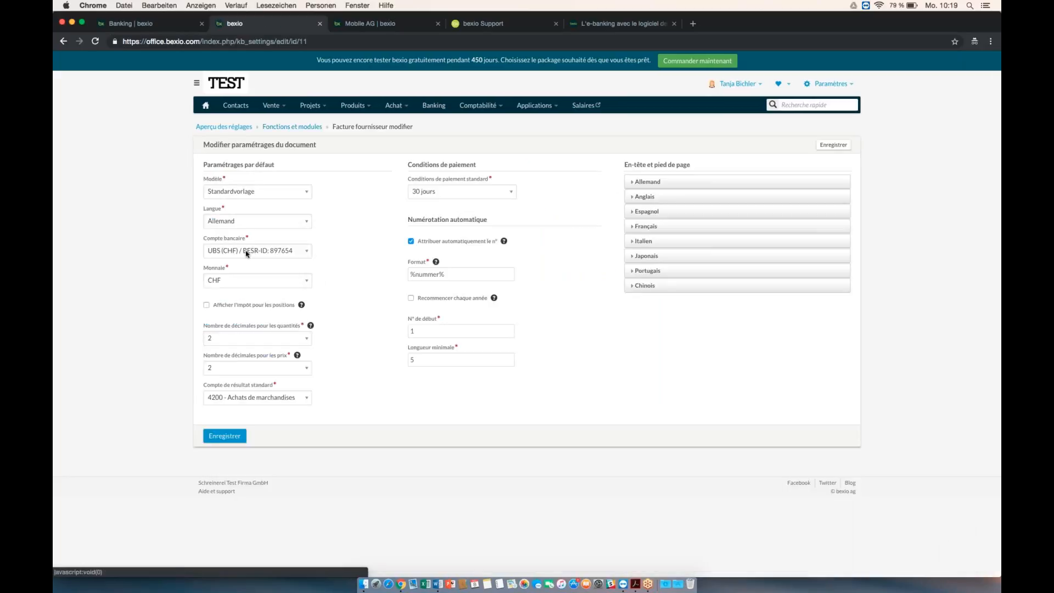
pyautogui.click(307, 252)
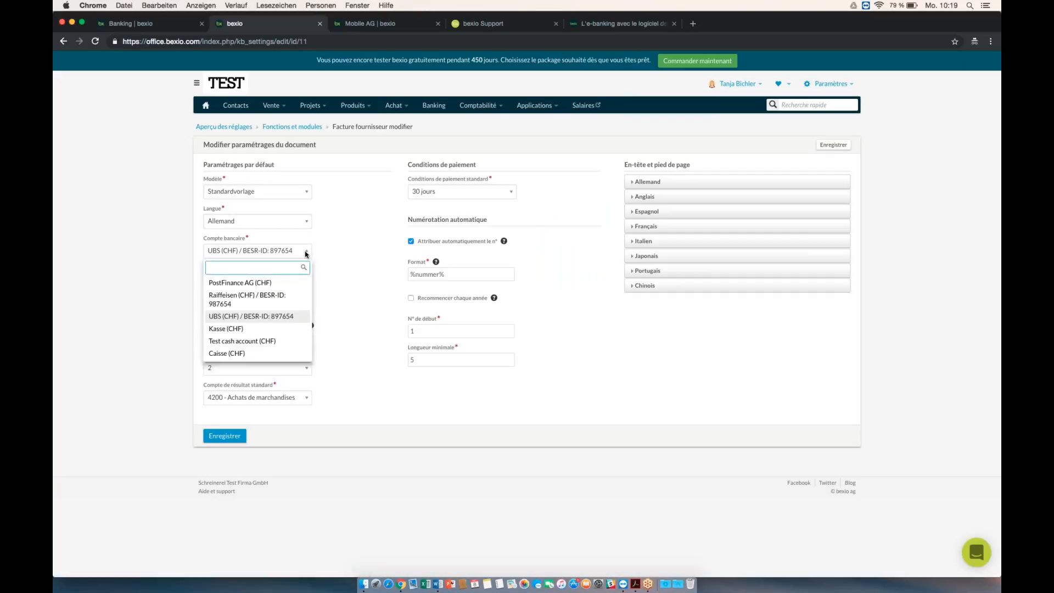
pyautogui.click(140, 263)
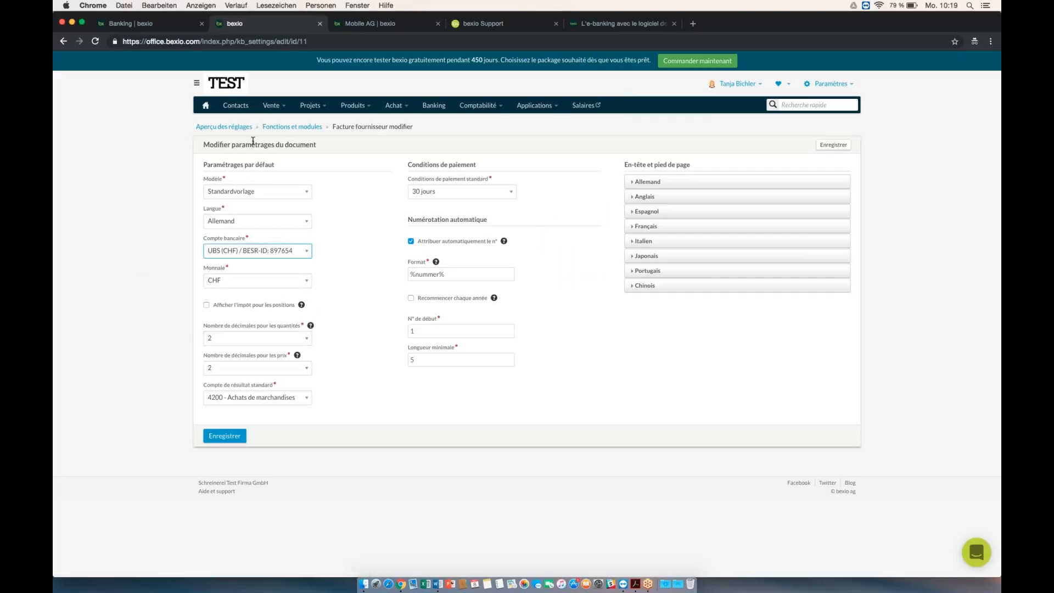
# - Open the Mobile AG invoice from the supplier invoice list and set it back to draft for editing
pyautogui.moveTo(398, 109)
pyautogui.click(407, 138)
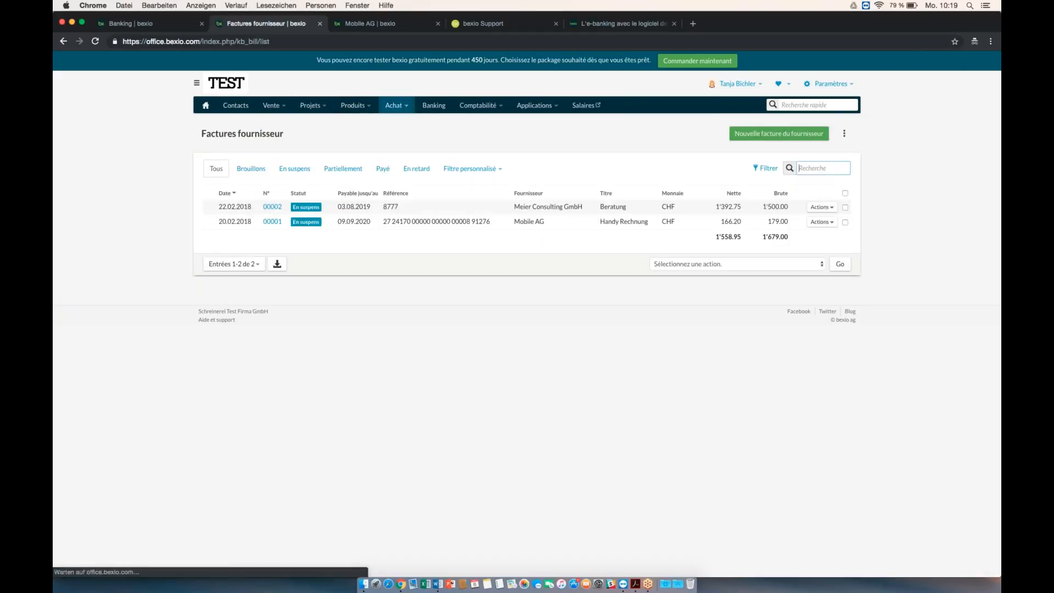
pyautogui.click(391, 224)
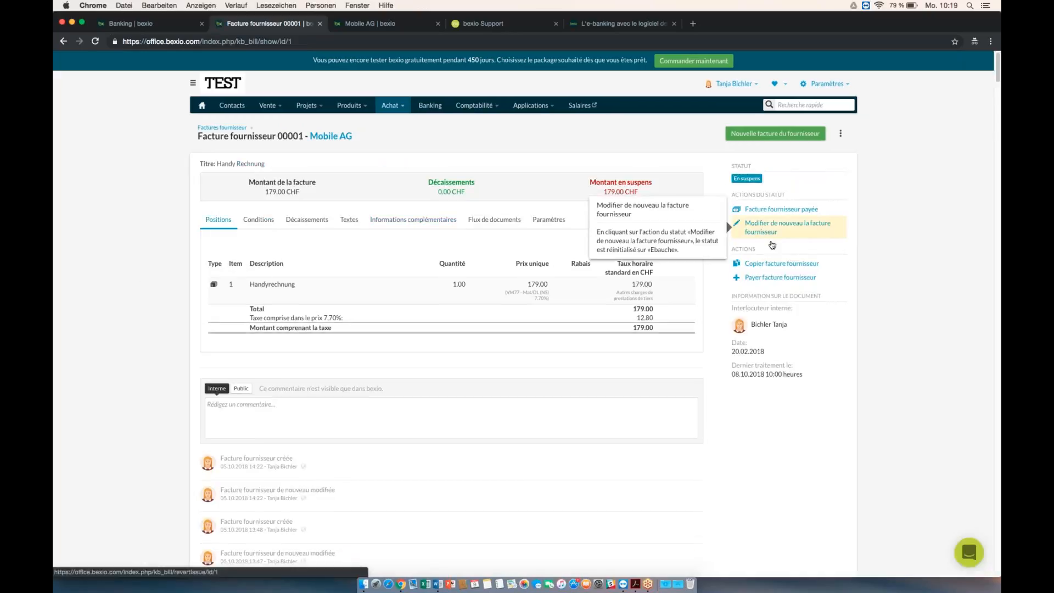
pyautogui.click(771, 242)
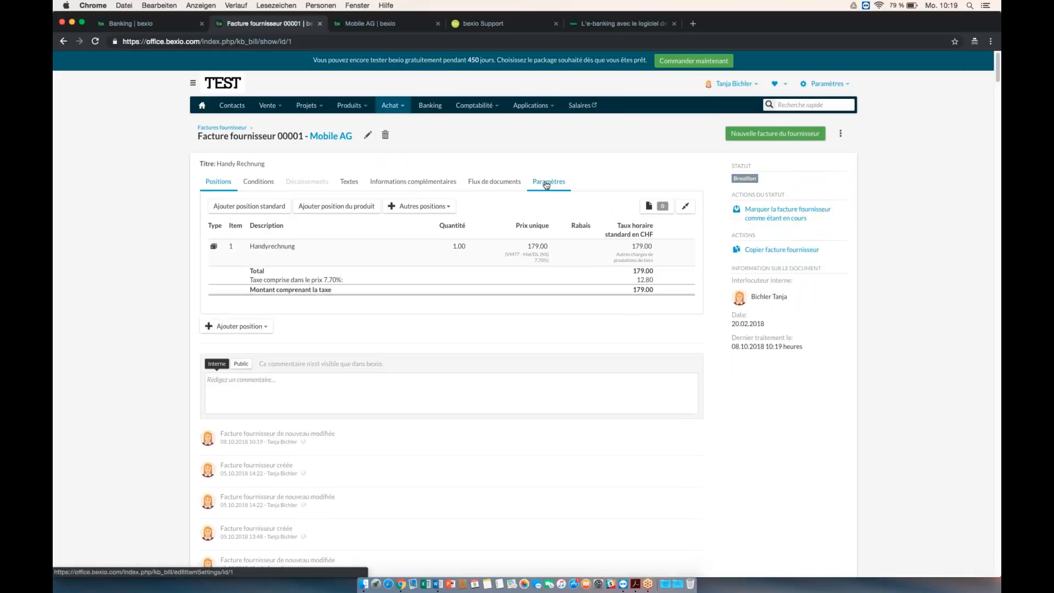
# - Review the bank account choices in the invoice's own settings and mark the supplier invoice as outstanding again
pyautogui.click(547, 183)
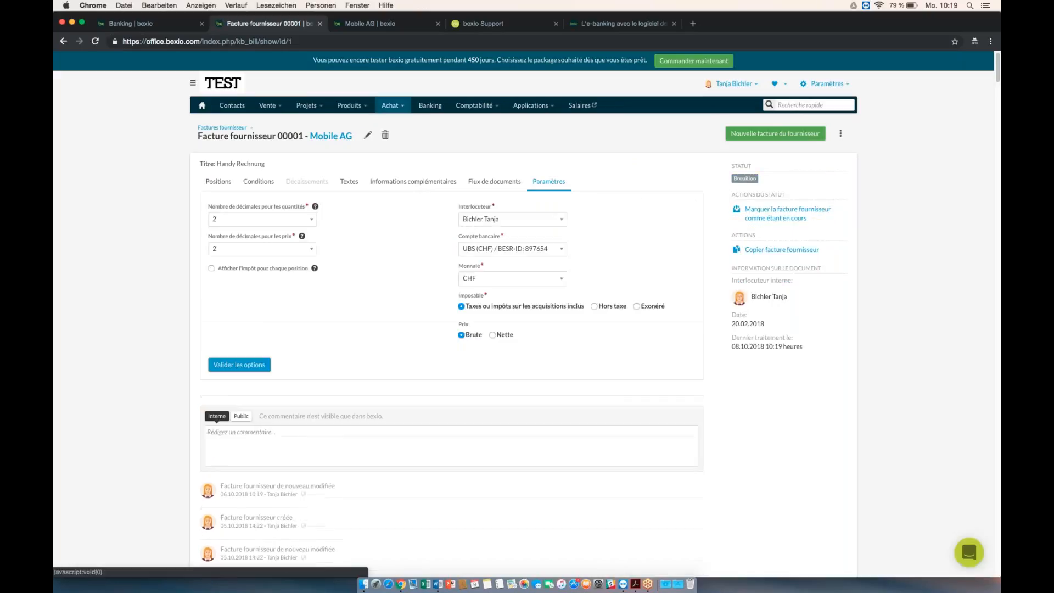
pyautogui.click(510, 248)
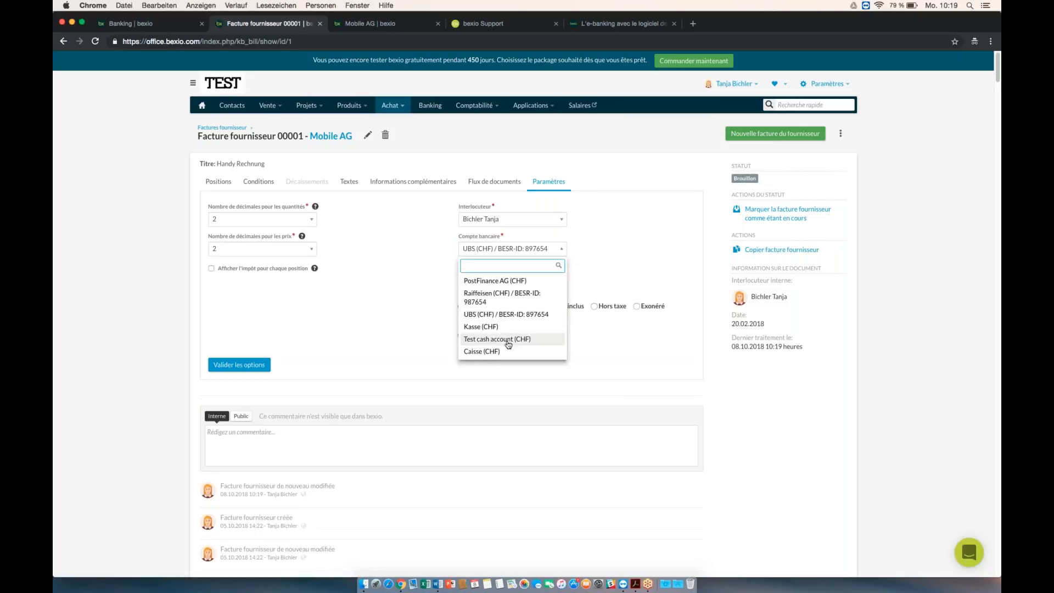
pyautogui.click(617, 253)
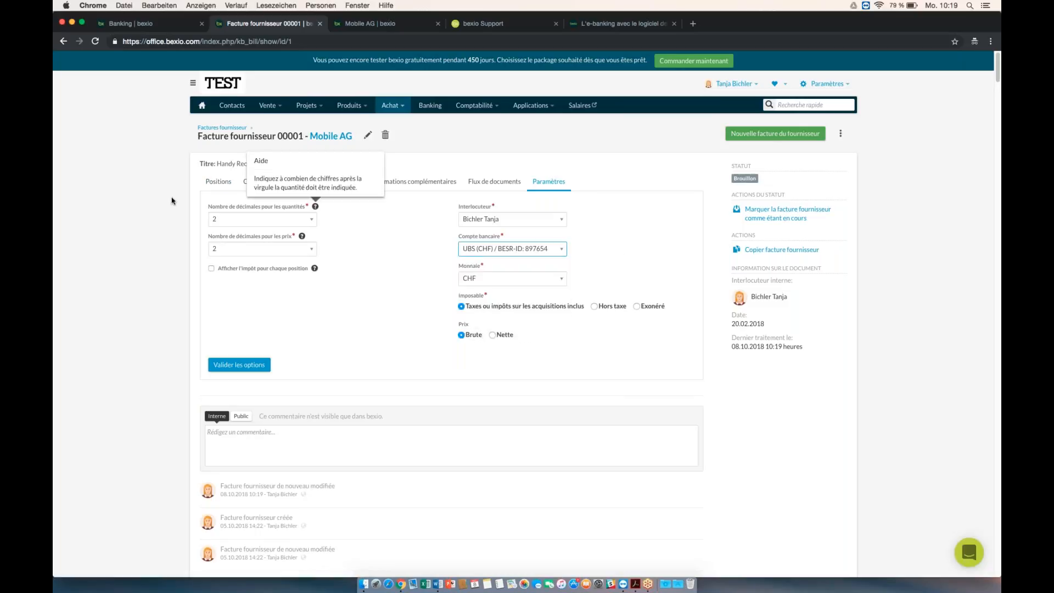
pyautogui.click(219, 187)
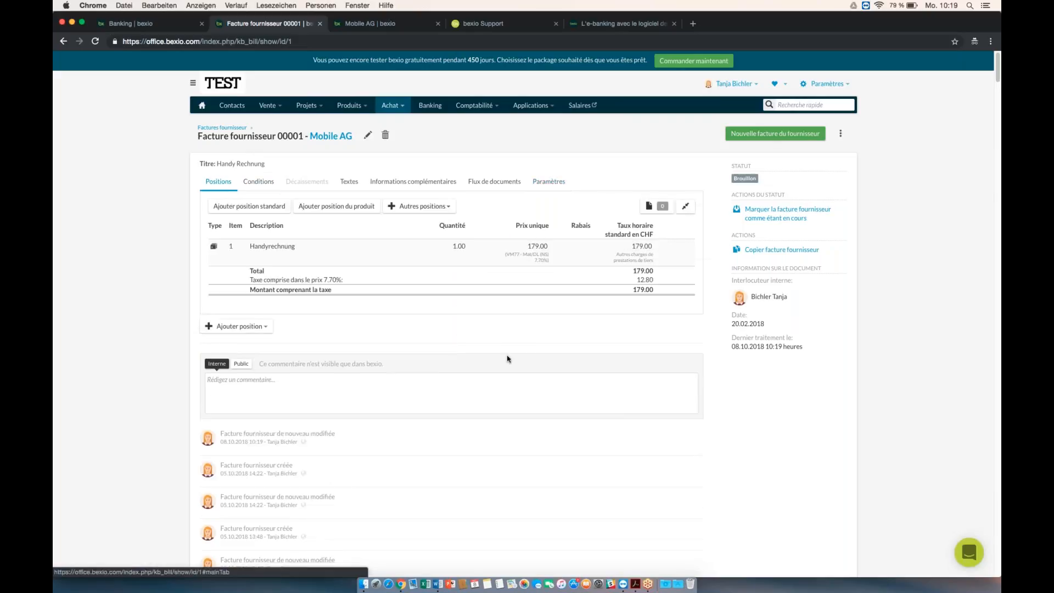
pyautogui.moveTo(788, 218)
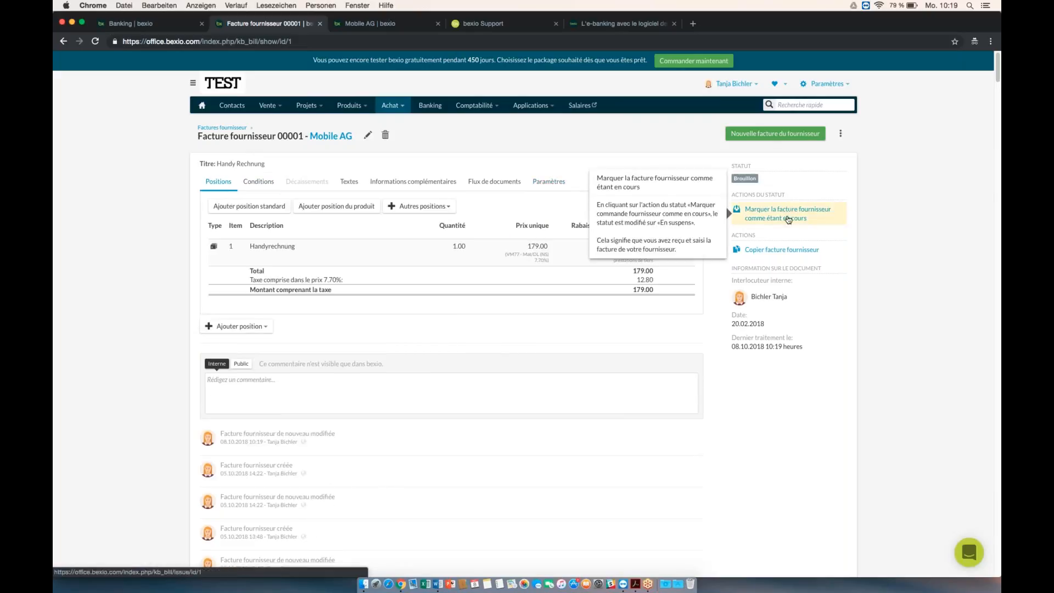
pyautogui.click(788, 219)
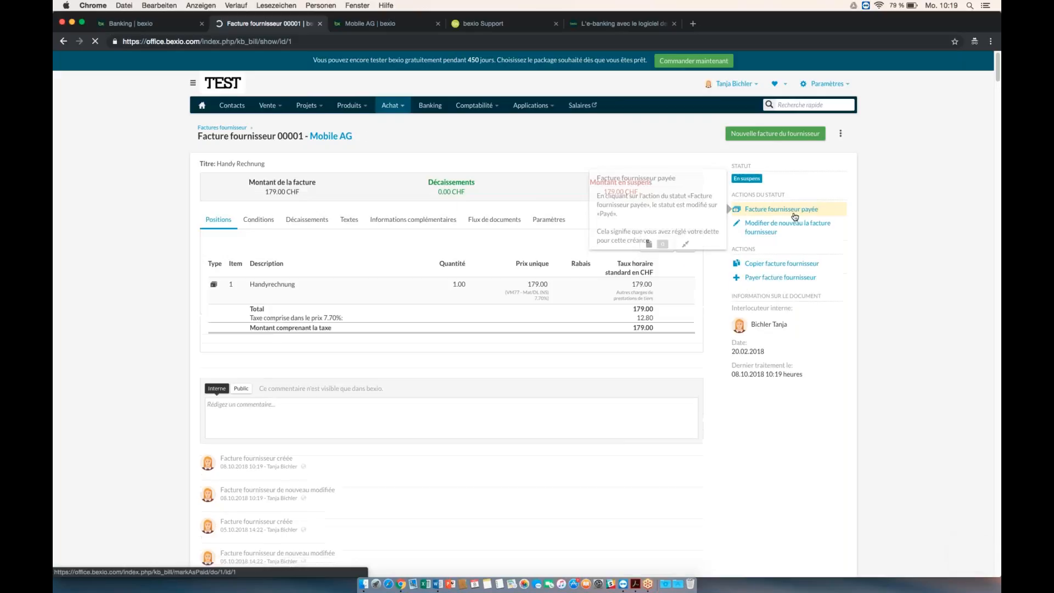
# - Copy the payment reference number from the comment in the Mobile AG invoice's history
pyautogui.moveTo(760, 283)
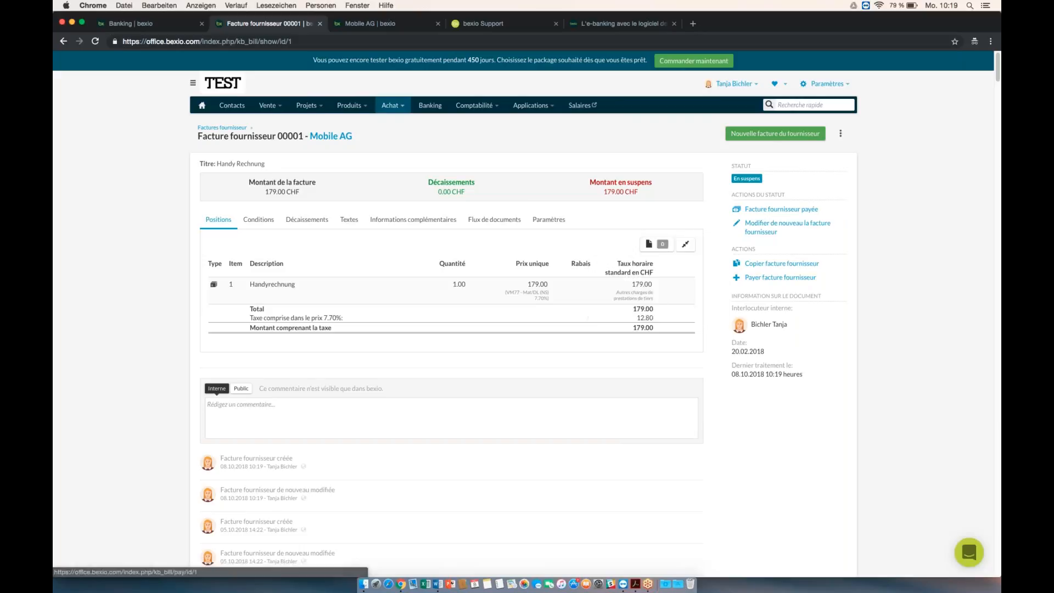
pyautogui.scroll(-15, 198, 358)
pyautogui.scroll(-6, 198, 358)
pyautogui.scroll(-10, 328, 386)
pyautogui.moveTo(328, 386); pyautogui.dragTo(220, 388)
pyautogui.hotkey('ctrl', 'c')
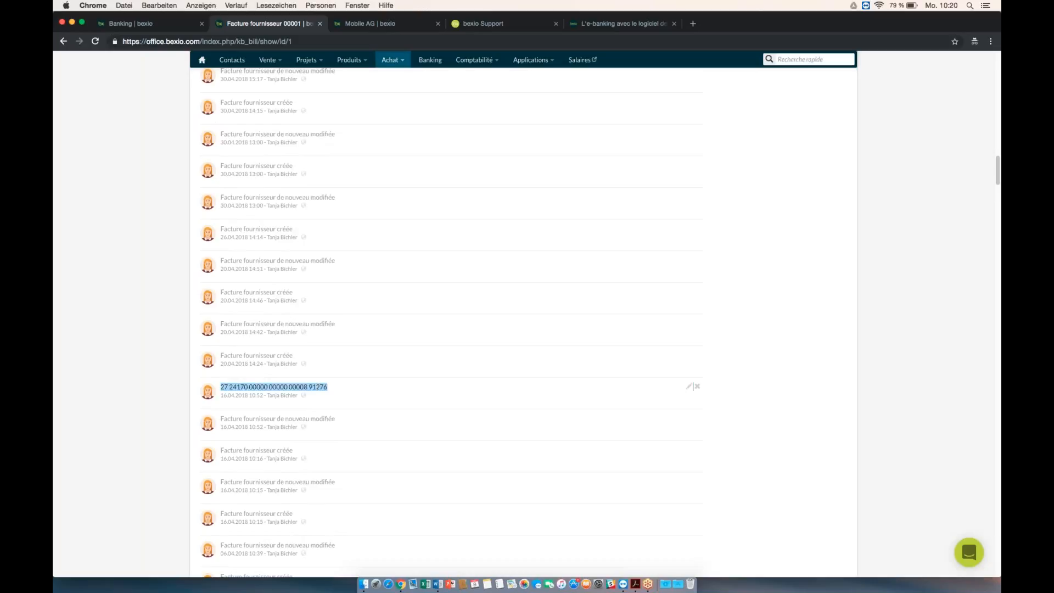
pyautogui.rightClick(228, 387)
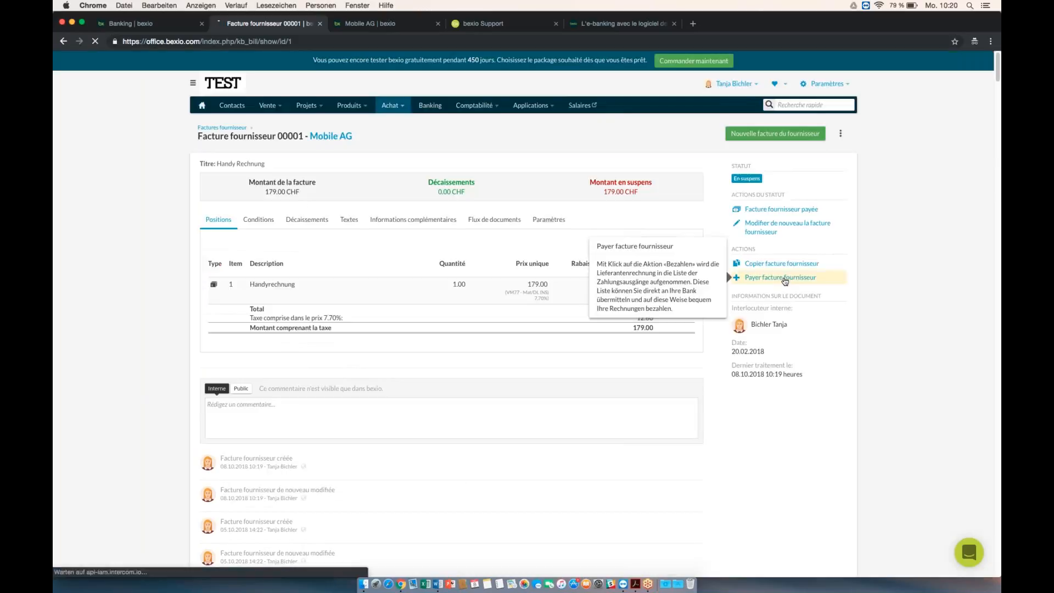
# - Start paying the supplier invoice to Mobile AG's UBS AG account and paste the copied reference number into the orange payment slip
pyautogui.click(784, 278)
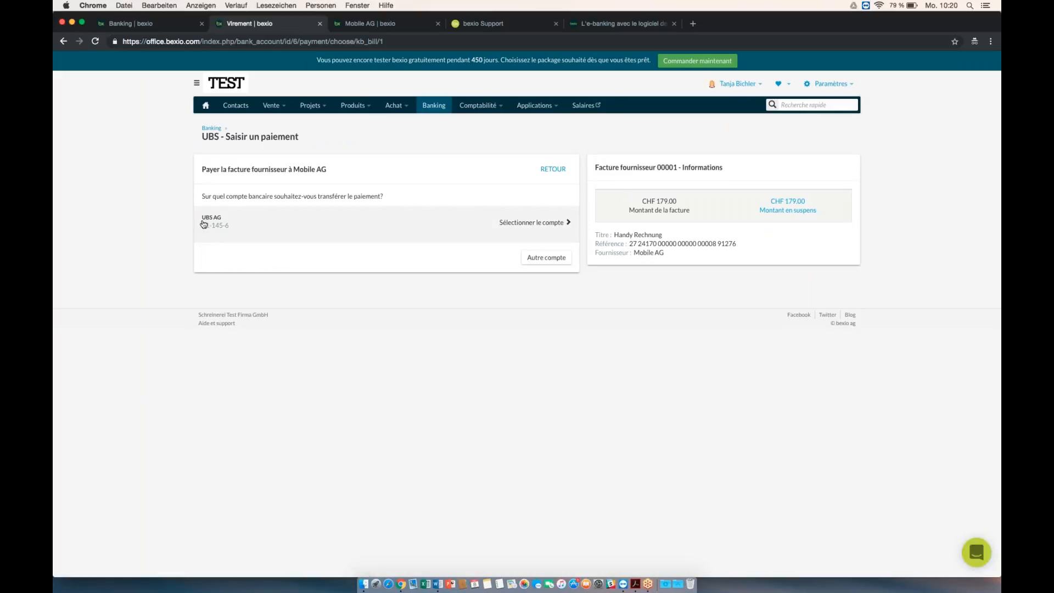
pyautogui.click(531, 221)
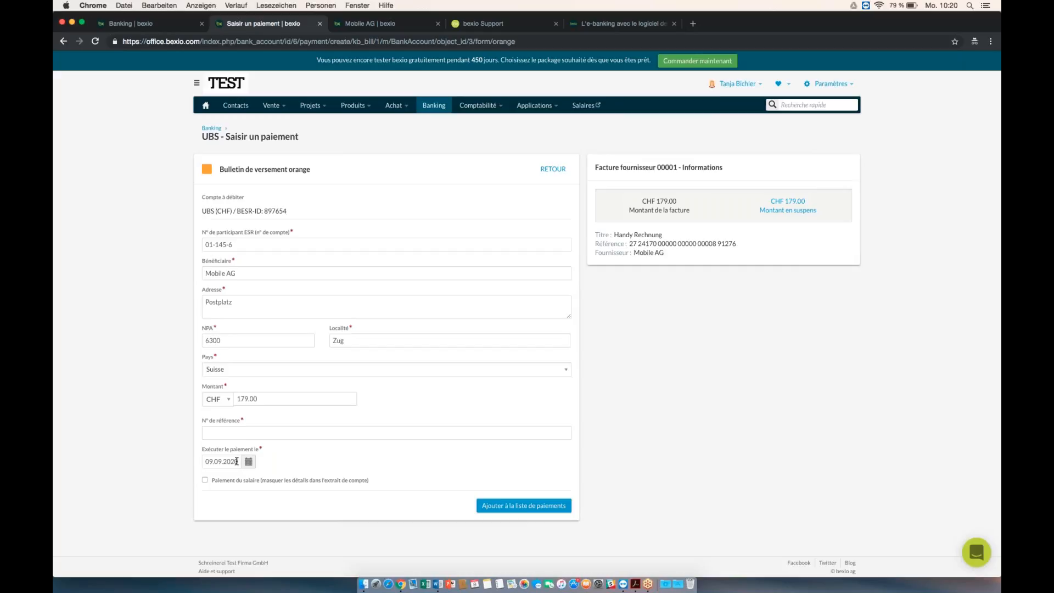
pyautogui.click(219, 434)
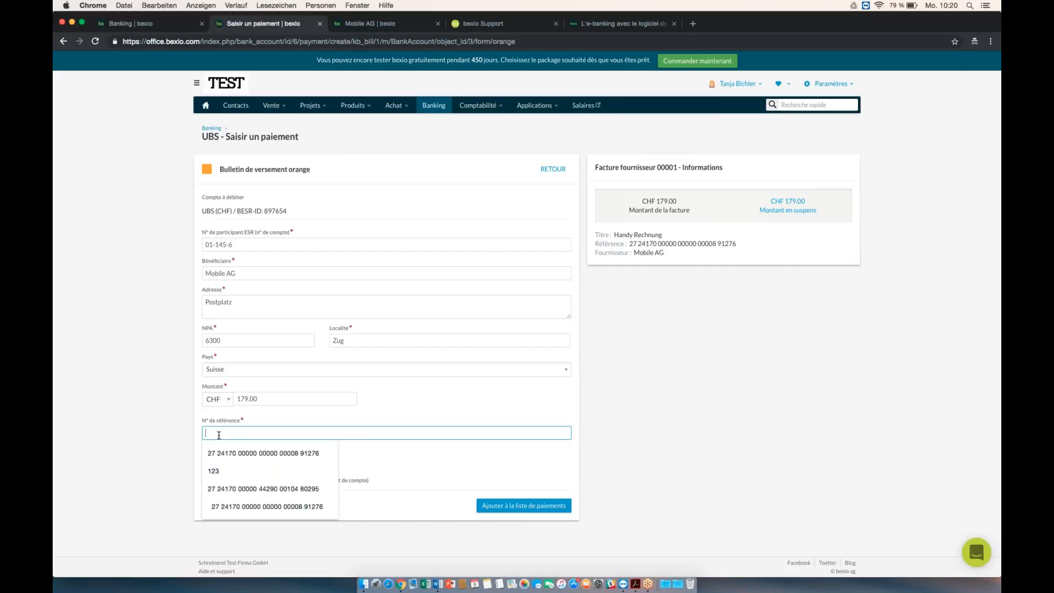
pyautogui.rightClick(219, 434)
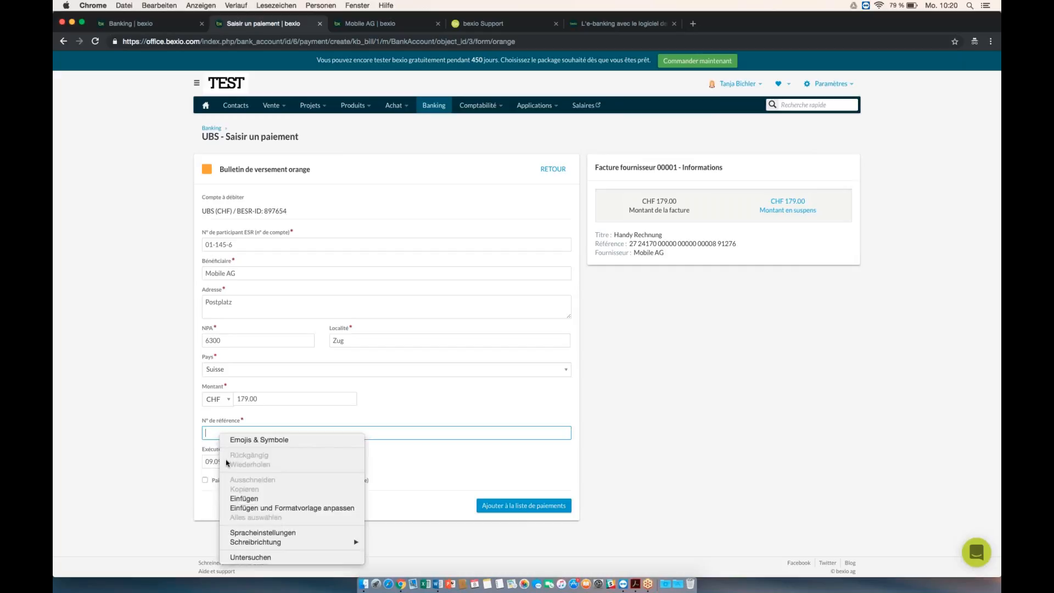
pyautogui.click(240, 499)
# - Set the payment's execution date to 09.10.2018 and add the payment to the payment list
pyautogui.moveTo(235, 461); pyautogui.dragTo(196, 463)
pyautogui.write('09.10.2018')
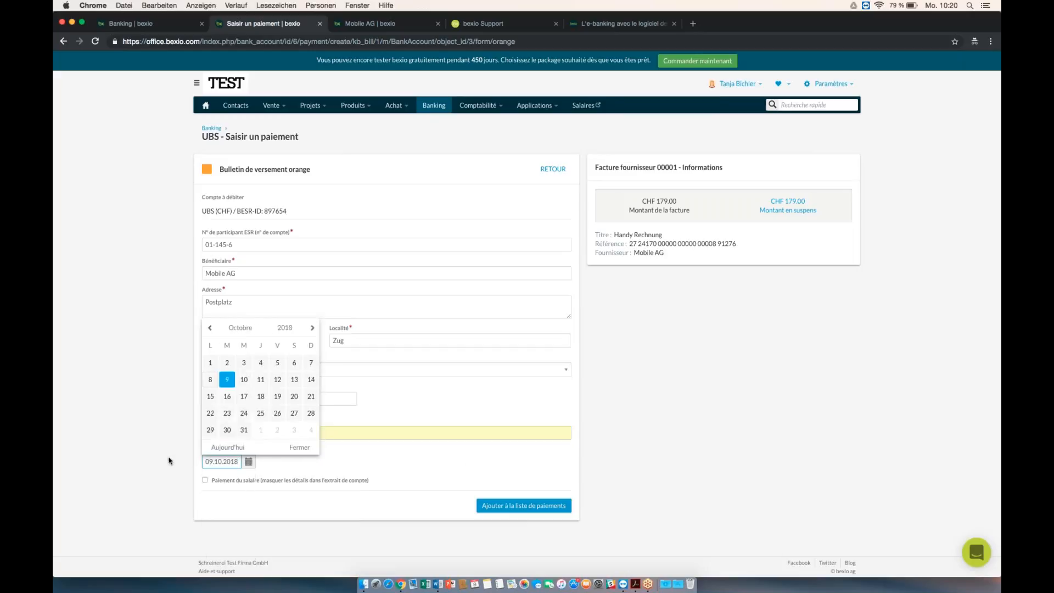
pyautogui.click(170, 461)
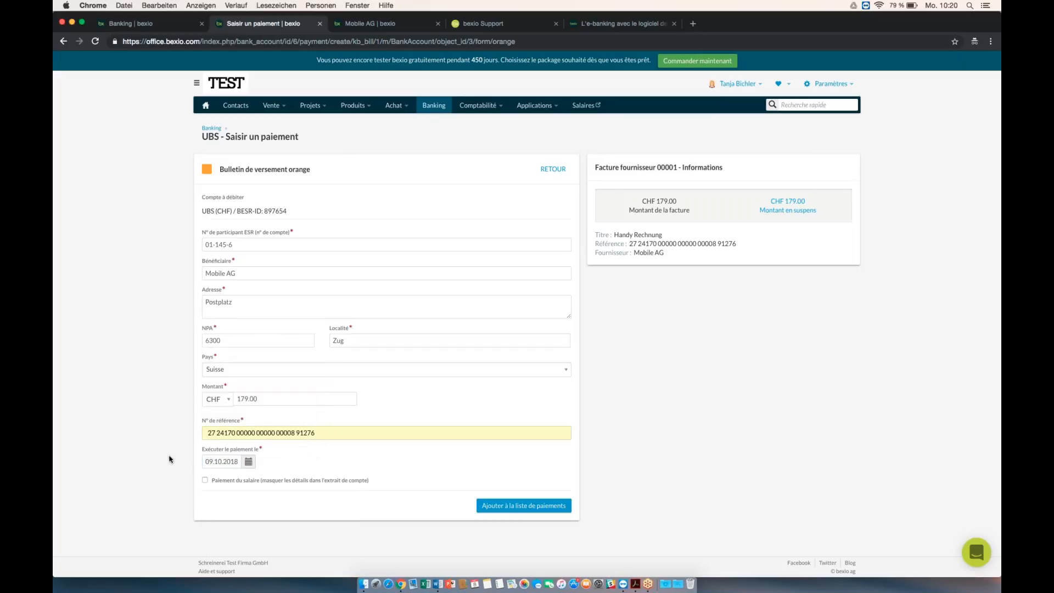
pyautogui.click(503, 507)
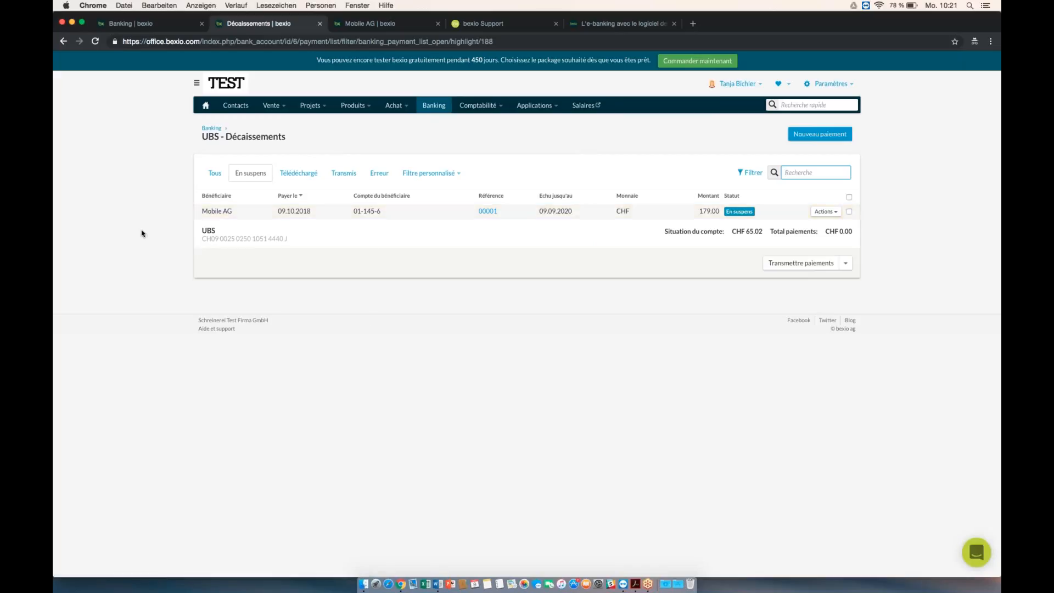
# - Open the UBS account's pending outgoing payments from the Banking overview
pyautogui.click(433, 106)
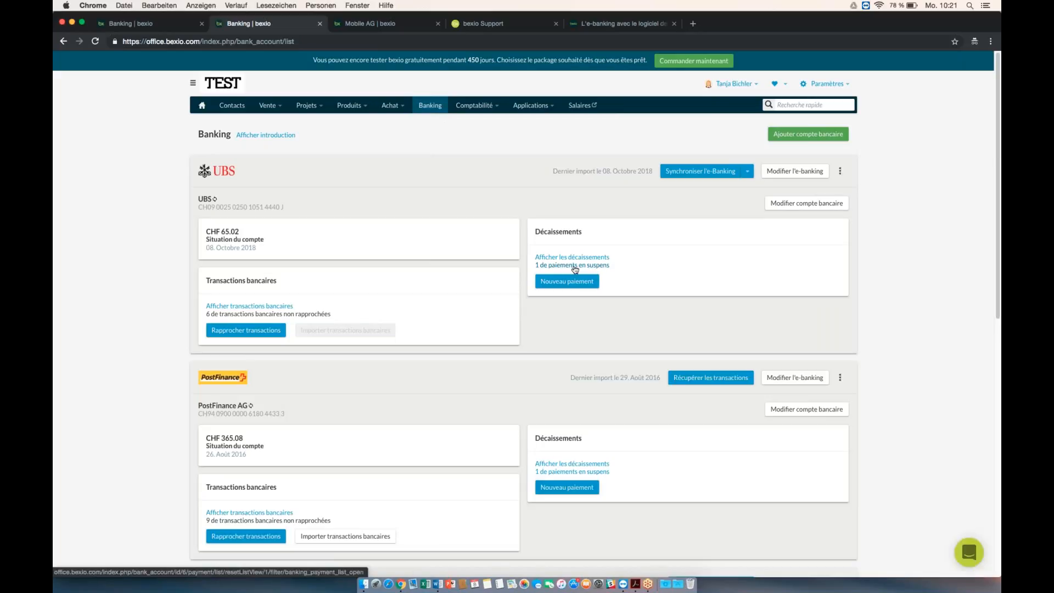
pyautogui.click(575, 269)
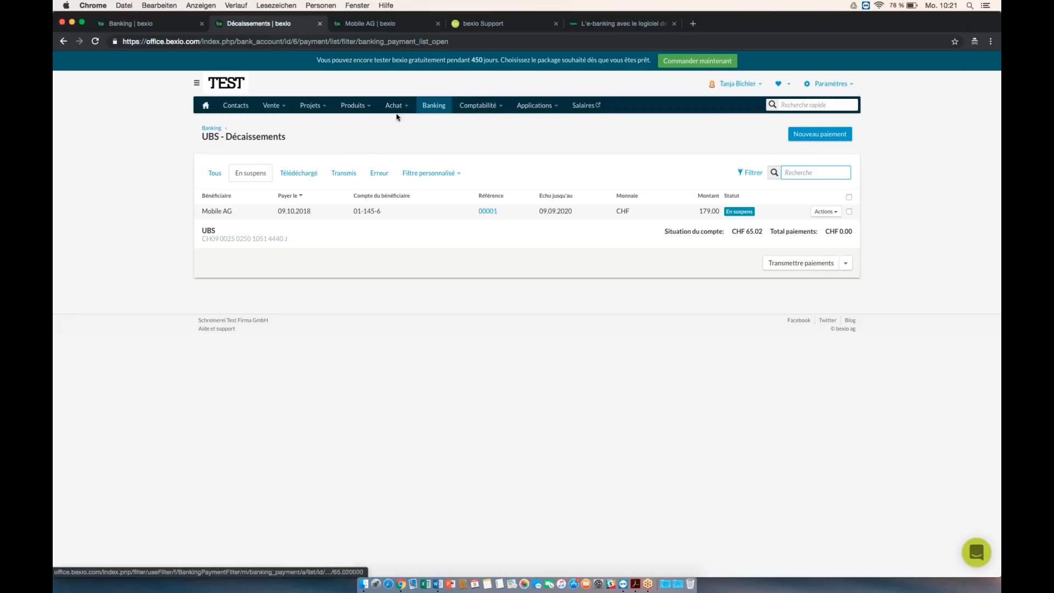
# - Start a new payment from the UBS account and choose the private contact in St.Gallen as the recipient
pyautogui.click(431, 106)
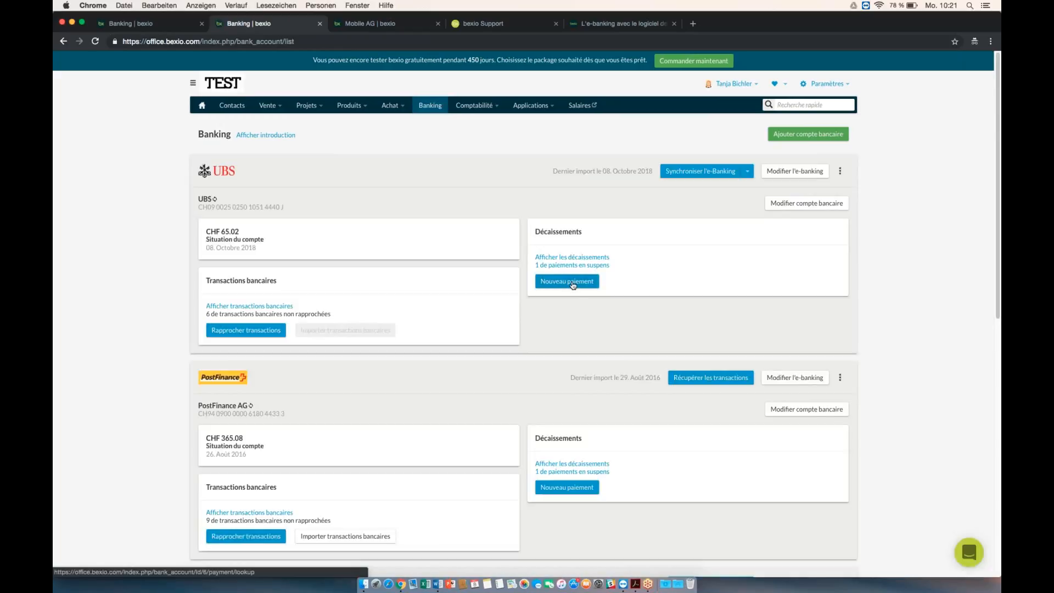
pyautogui.click(572, 284)
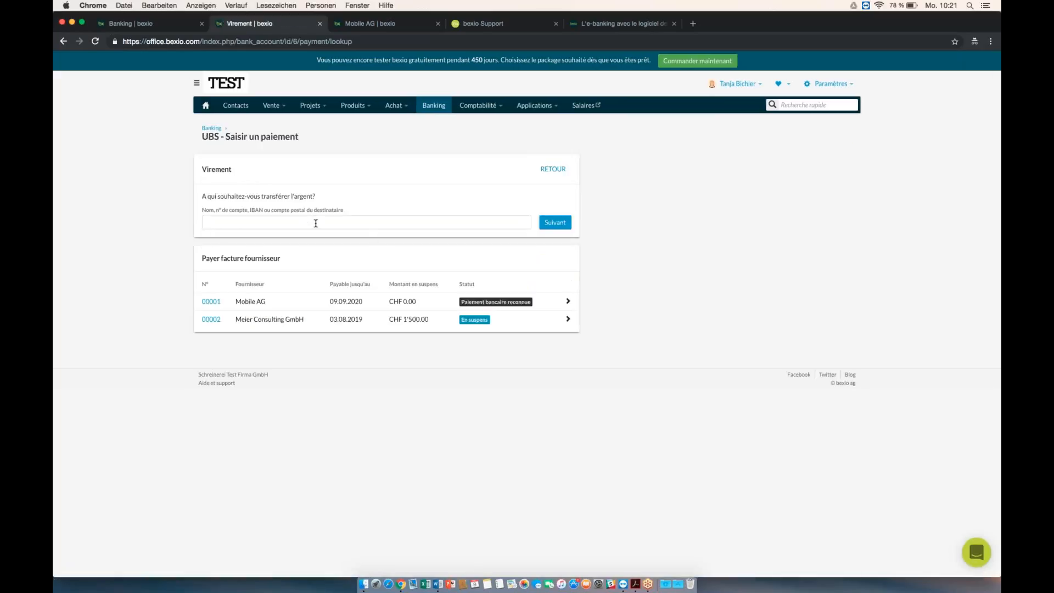
pyautogui.click(316, 223)
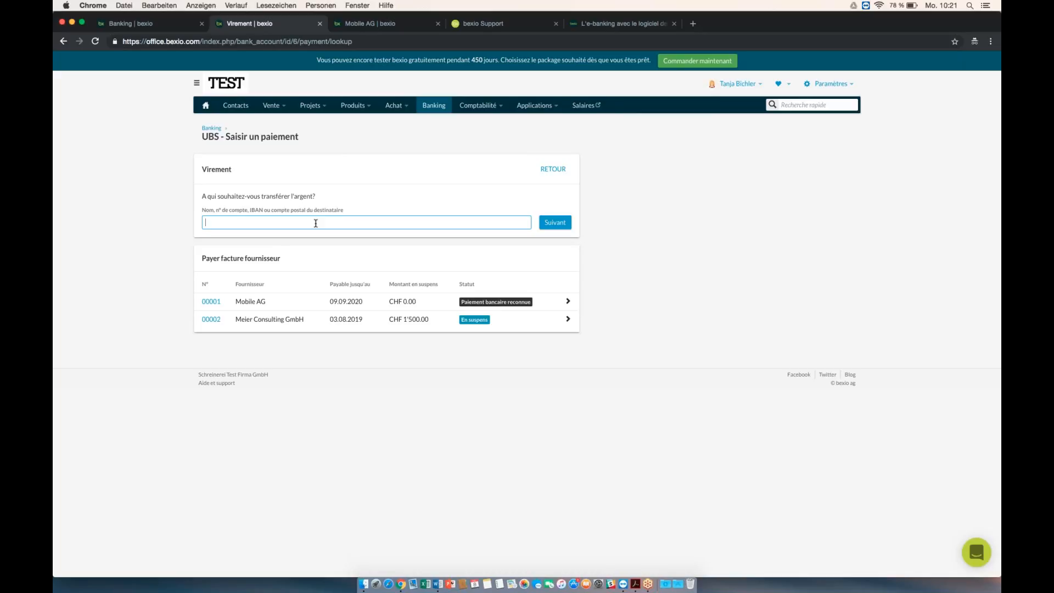
pyautogui.write('muster')
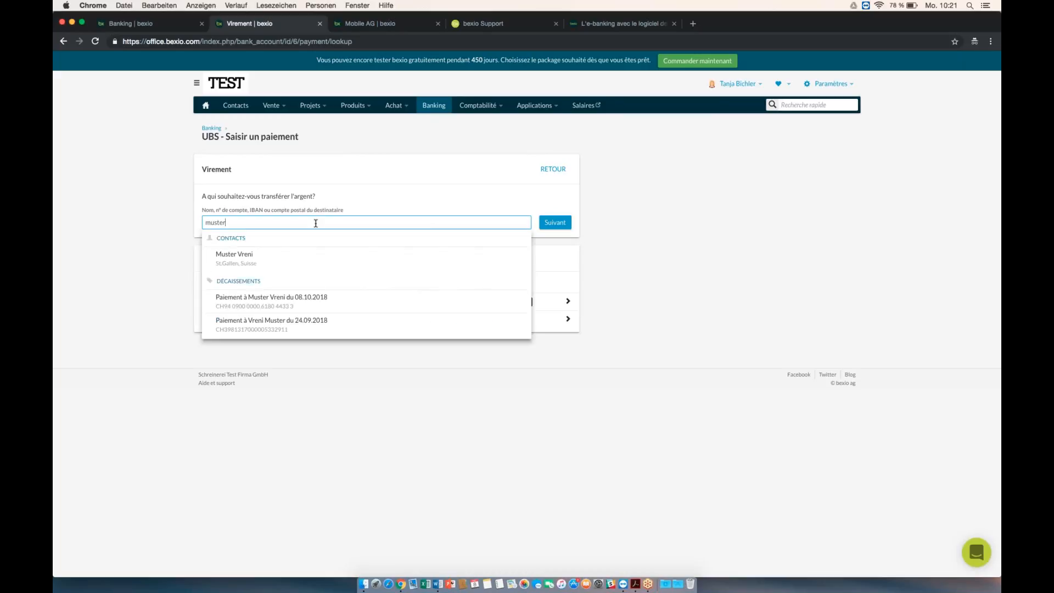
pyautogui.click(237, 264)
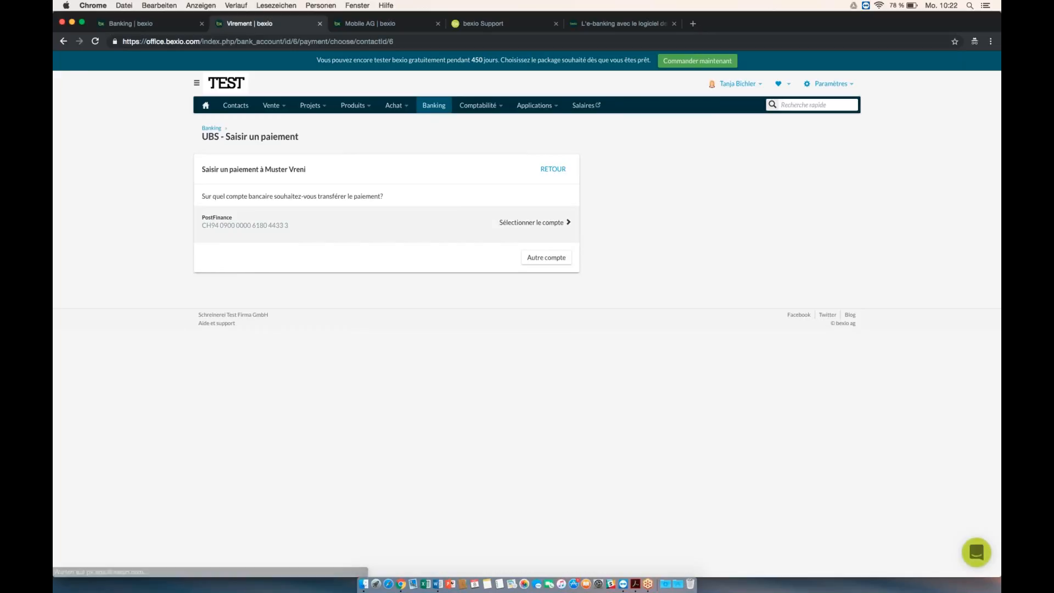
# - Look up the payment recipient in the contacts and view their PostFinance bank details without changing them
pyautogui.click(379, 24)
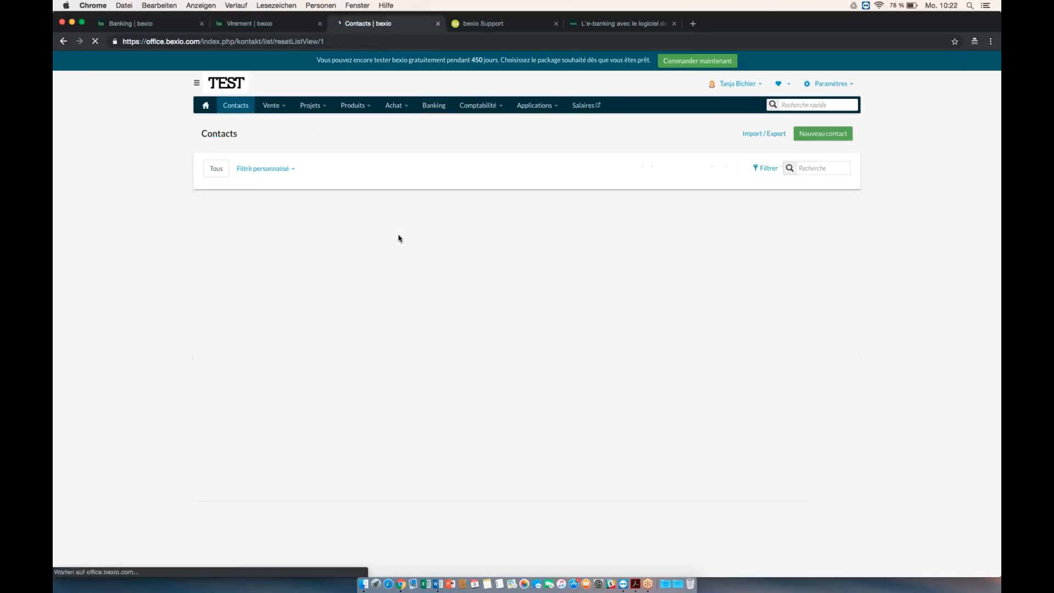
pyautogui.click(819, 168)
pyautogui.write('muster')
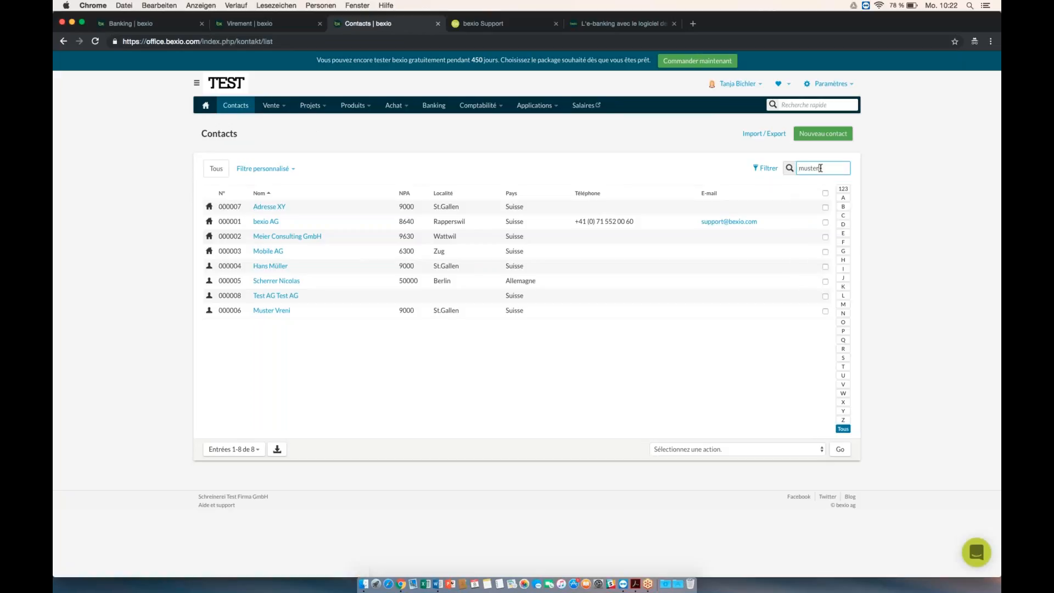
pyautogui.click(274, 207)
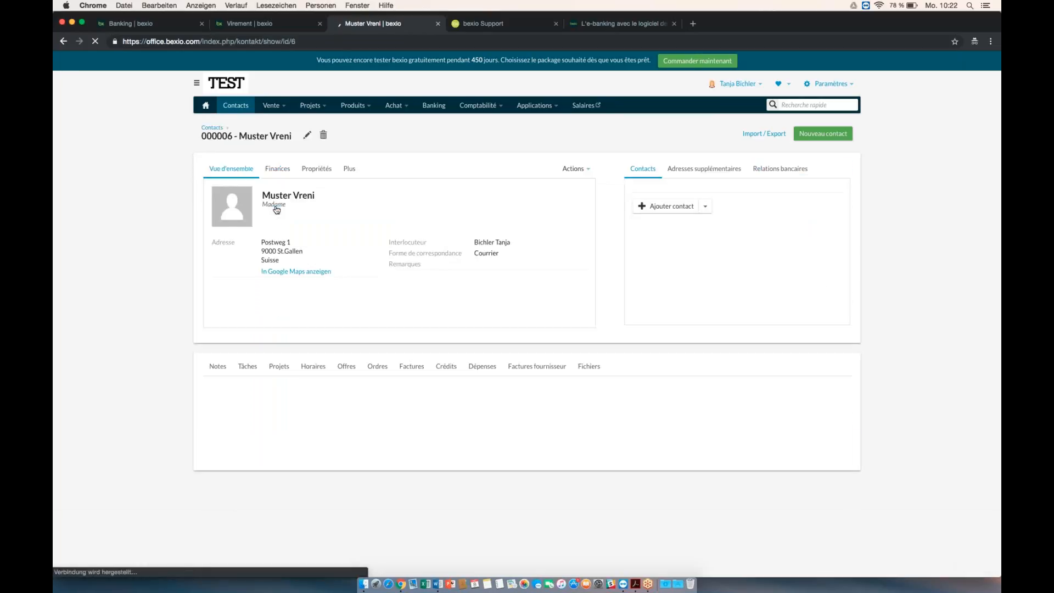
pyautogui.click(779, 169)
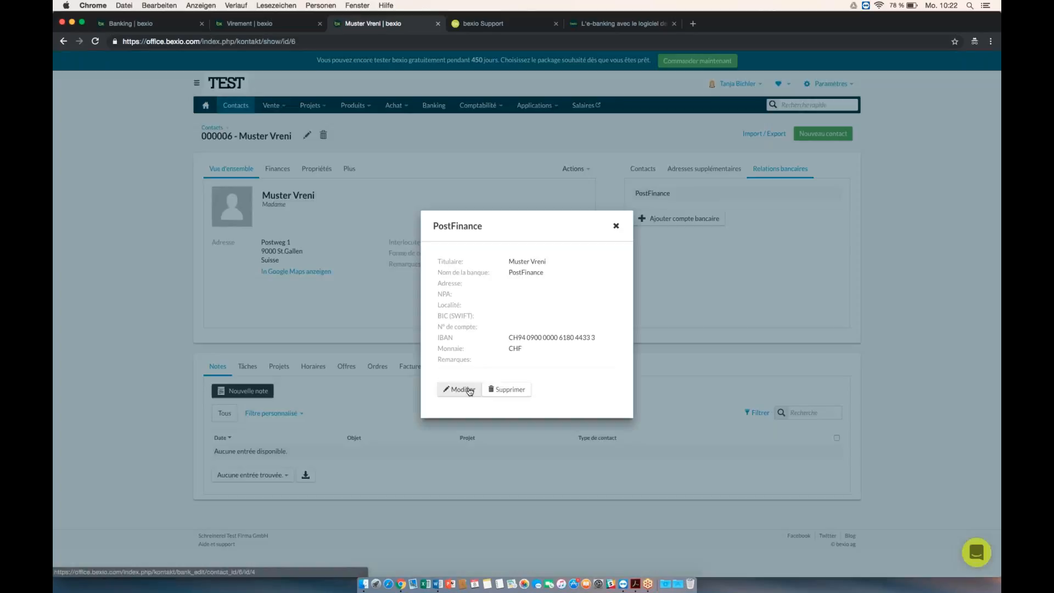
pyautogui.click(469, 391)
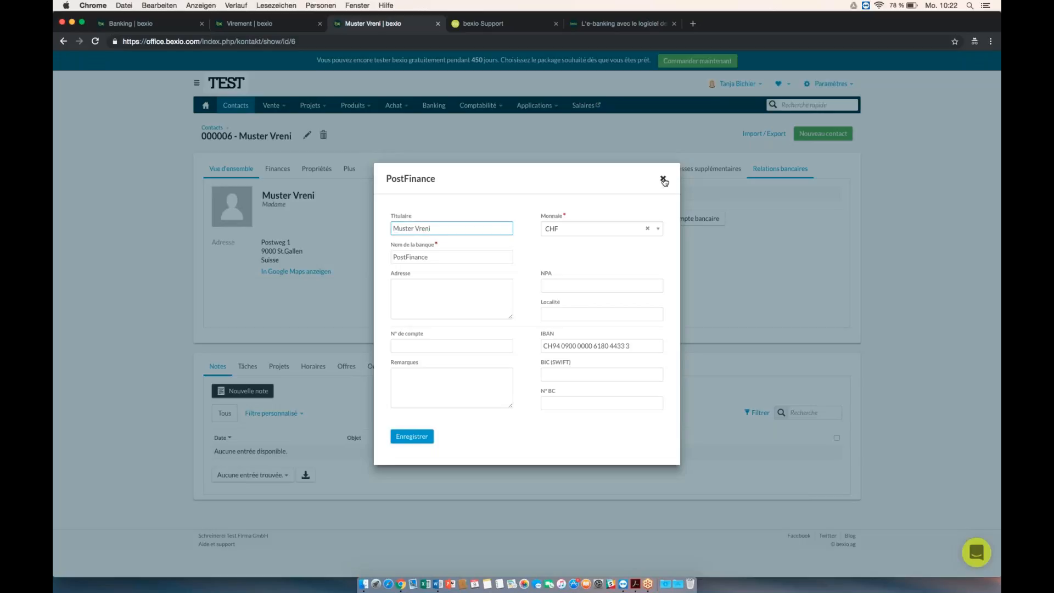
pyautogui.click(663, 179)
# - Direct the new UBS payment to the recipient's PostFinance account and set the amount to CHF 1000
pyautogui.click(259, 25)
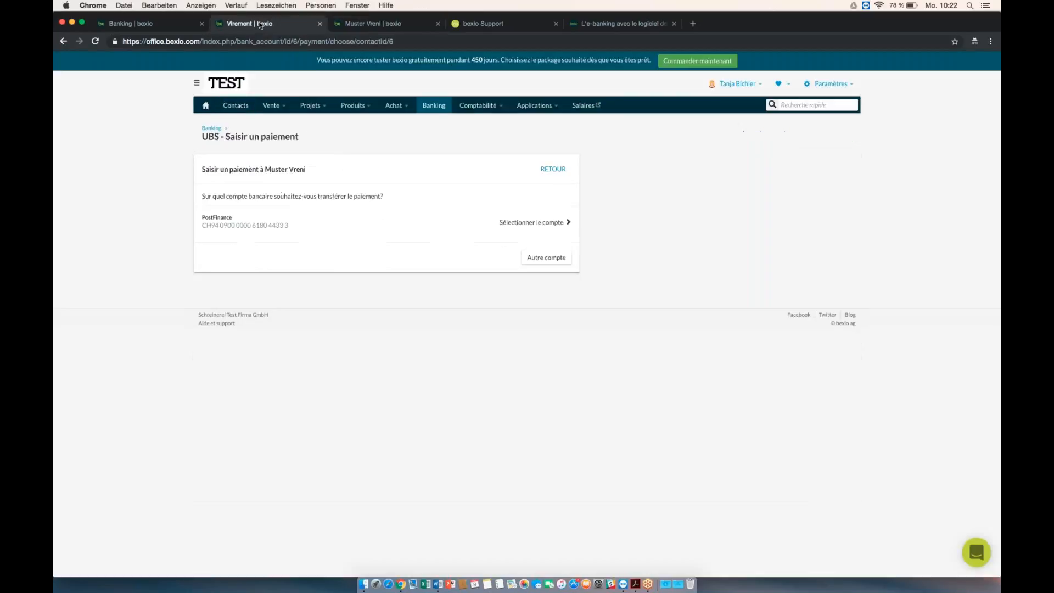
pyautogui.click(560, 231)
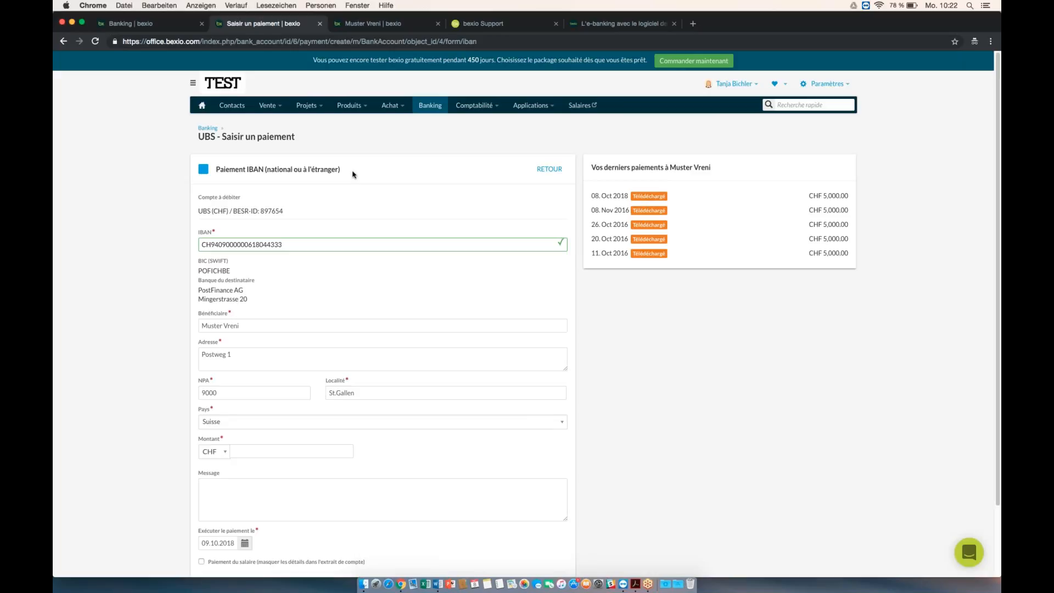
pyautogui.click(268, 451)
pyautogui.write('1000')
pyautogui.press('Tab')
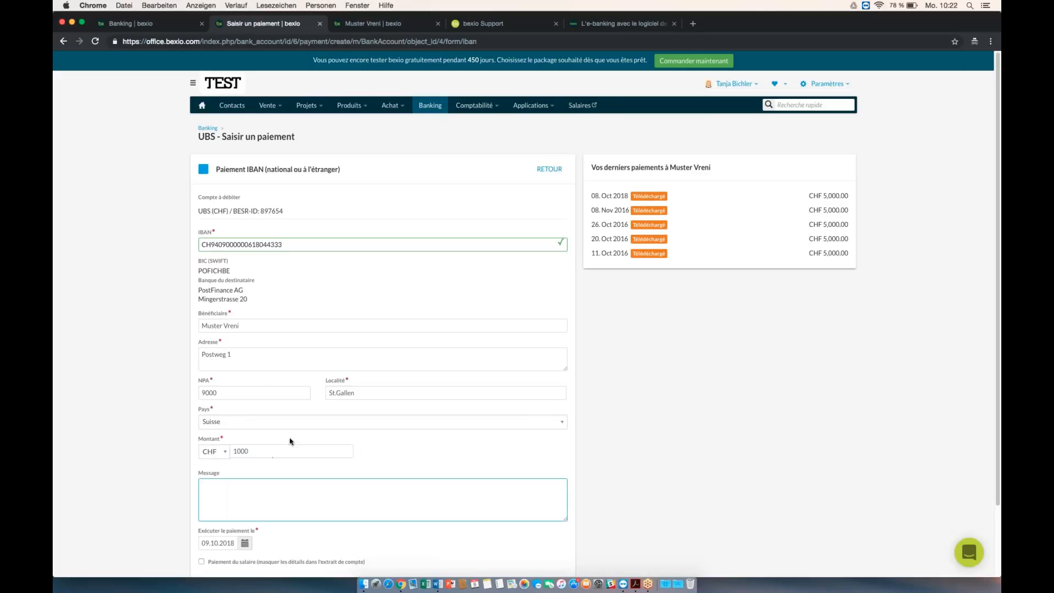
# - Enter the message "bonus mois de septembre 2018" and add the payment to the payment list as a salary payment
pyautogui.write('bons')
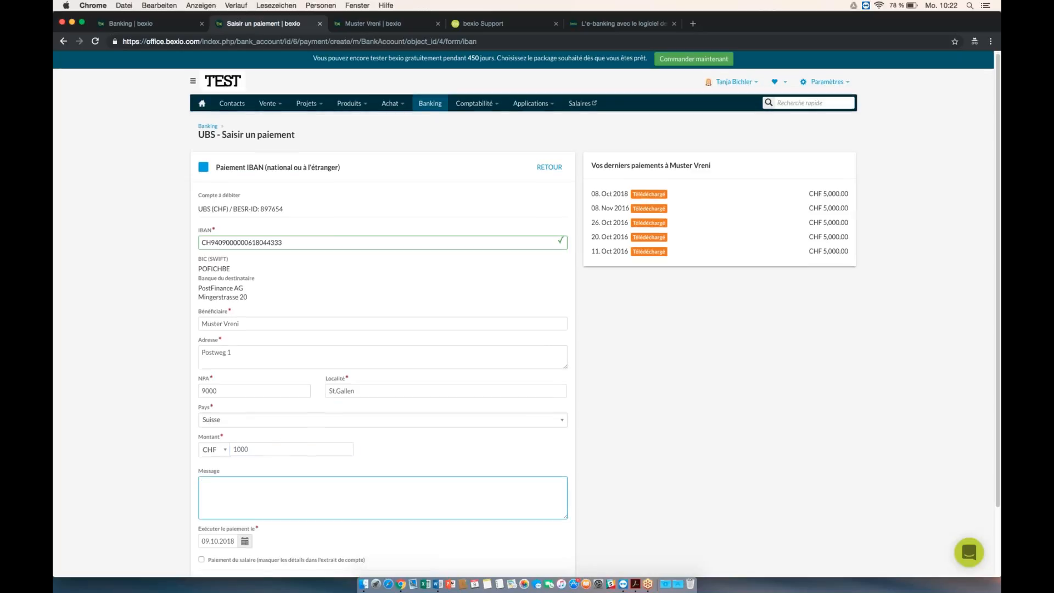
pyautogui.scroll(-3, 274, 461)
pyautogui.write('s mois de')
pyautogui.press('BackSpace')
pyautogui.write('de sep')
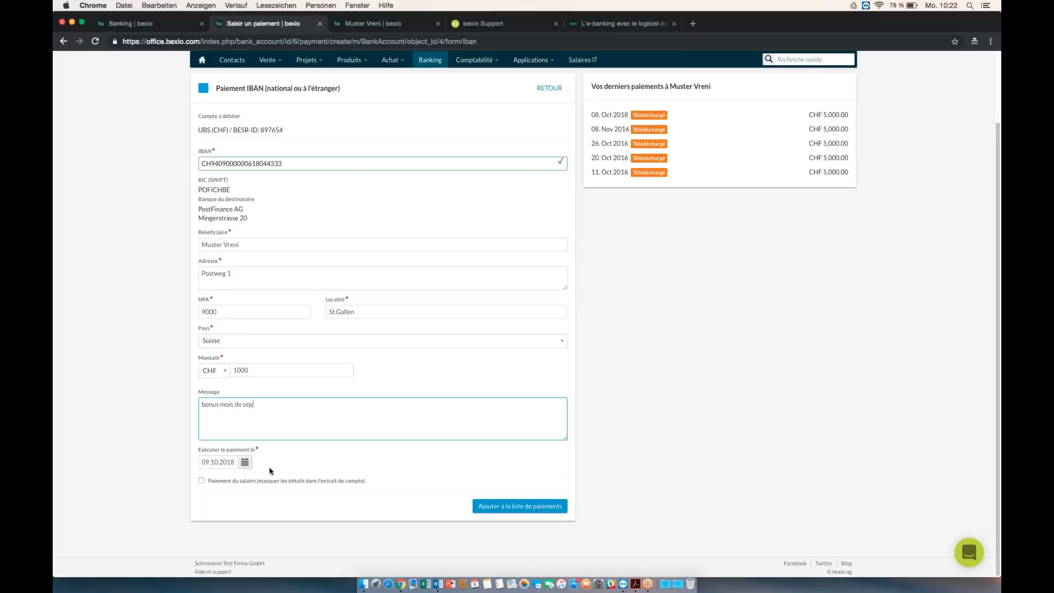
pyautogui.write('tembre 2018')
pyautogui.click(202, 481)
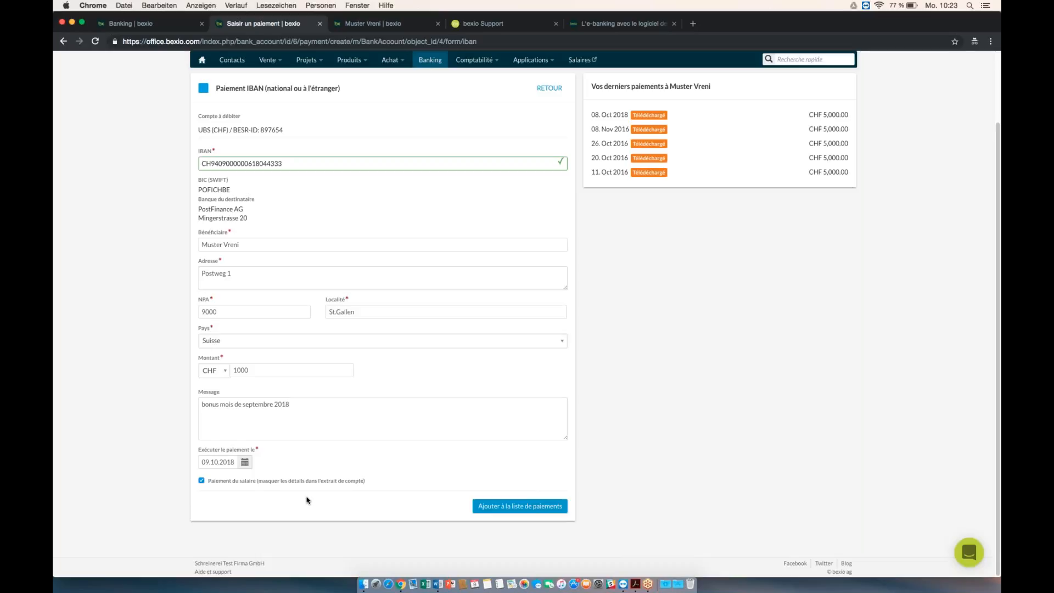
pyautogui.click(506, 506)
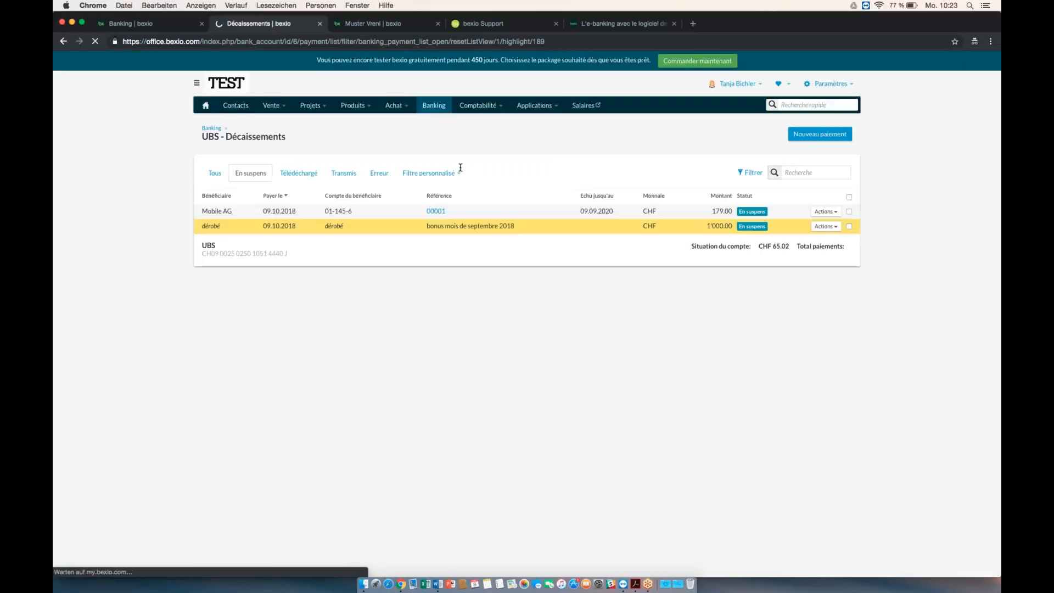
# - Examine the salary payment's masked beneficiary and account, select all pending payments and display the payment file download options
pyautogui.doubleClick(203, 226)
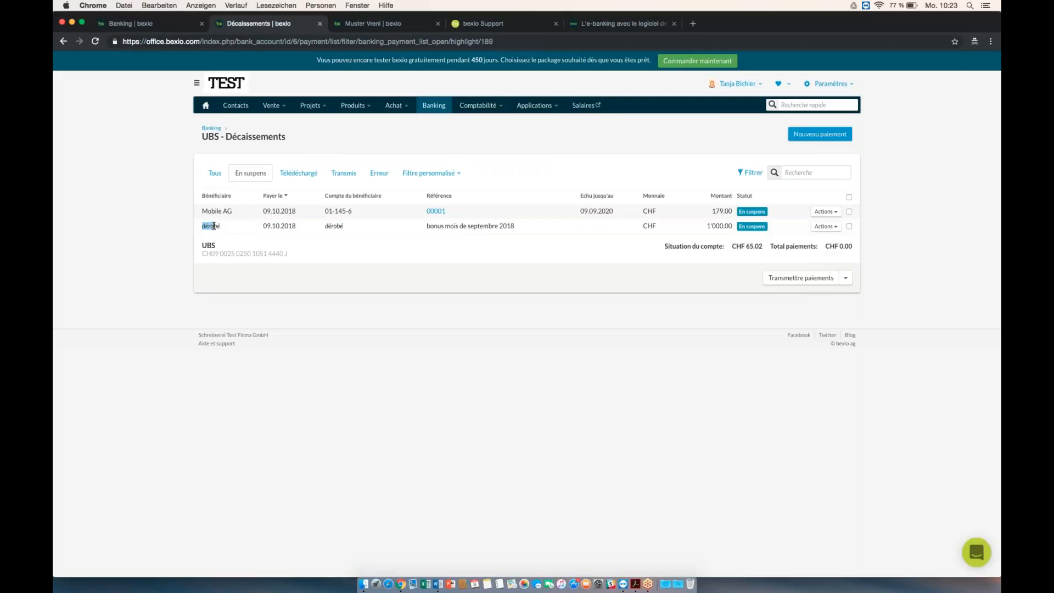
pyautogui.moveTo(323, 226); pyautogui.dragTo(351, 229)
pyautogui.click(848, 198)
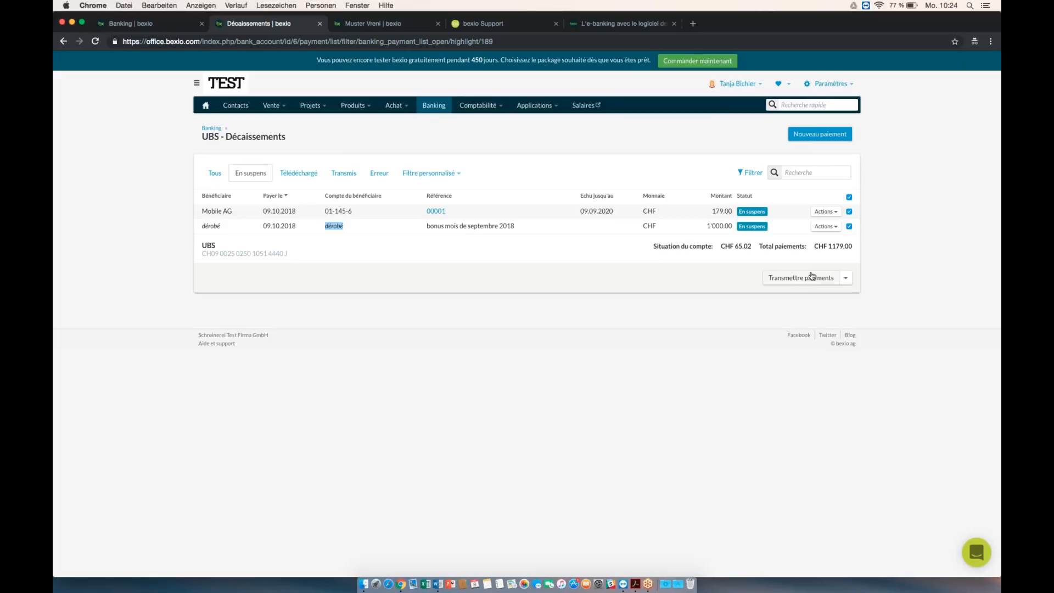
pyautogui.click(846, 279)
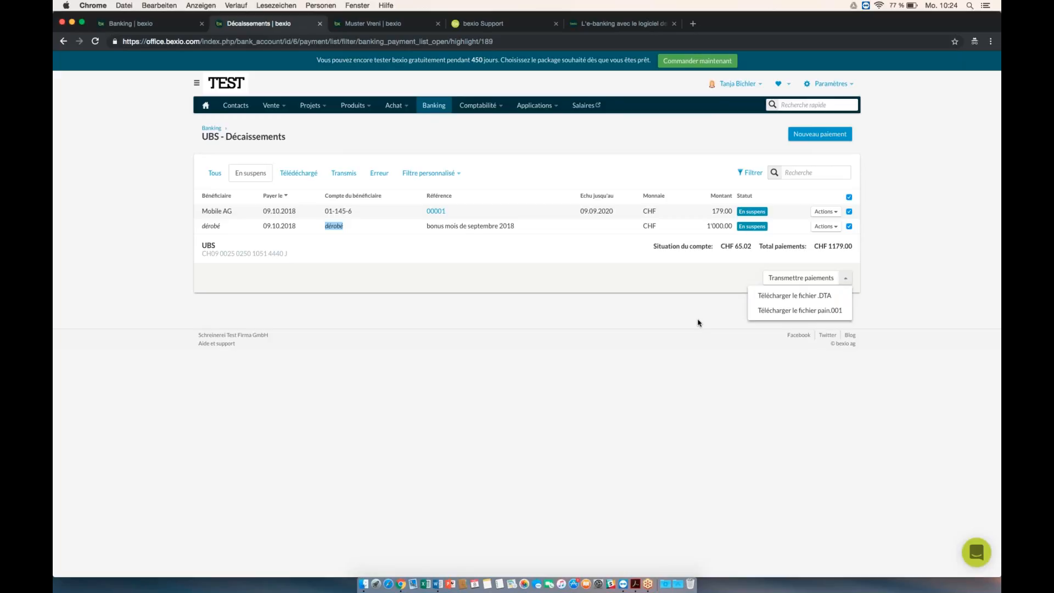
# - Open the transaction retrieval for the PostFinance account from the Banking overview and dismiss it
pyautogui.click(432, 105)
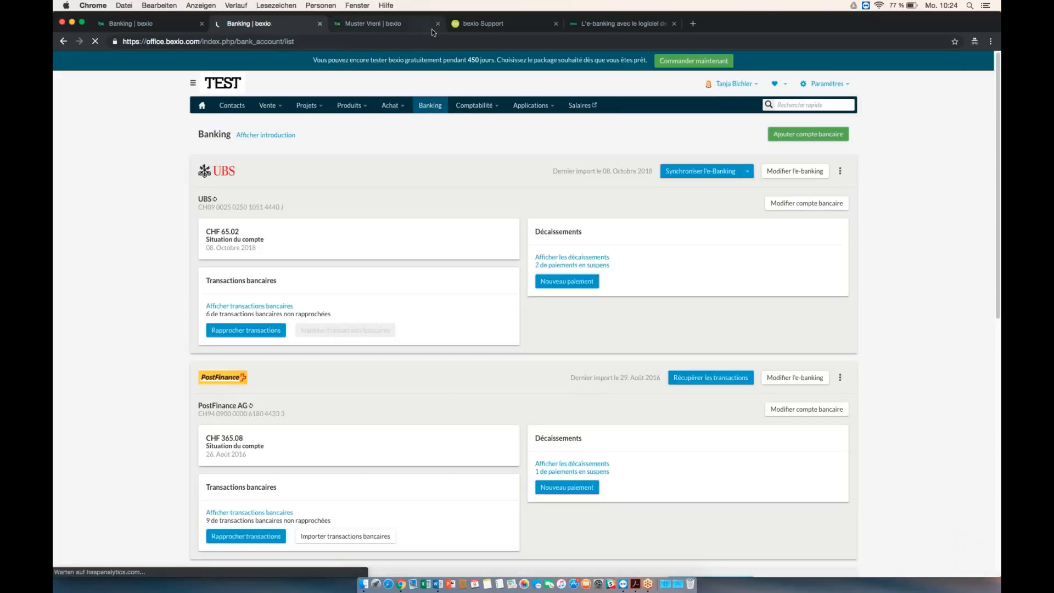
pyautogui.click(437, 23)
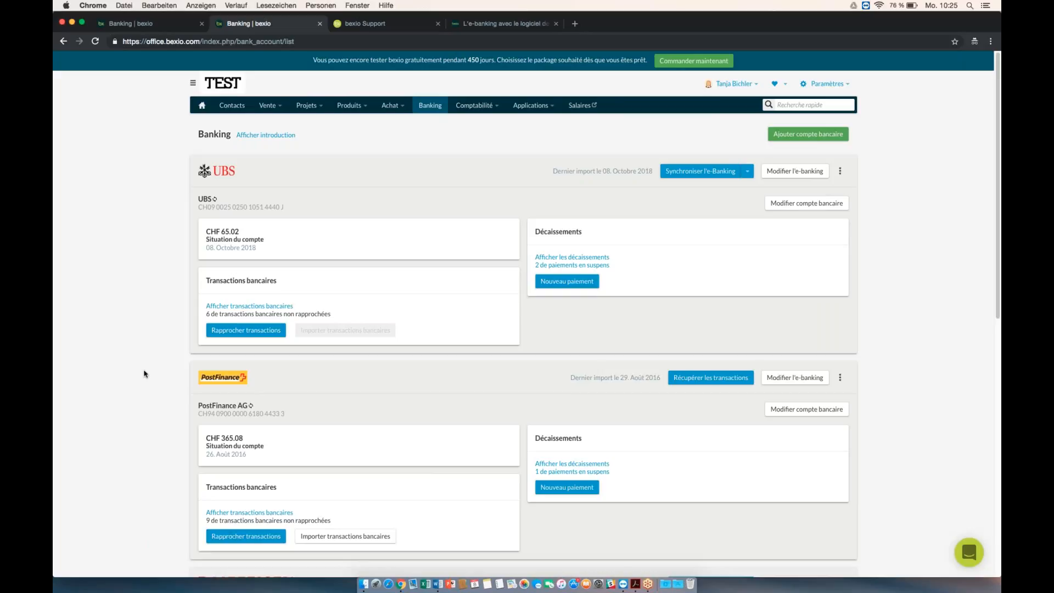
pyautogui.scroll(-1, 144, 374)
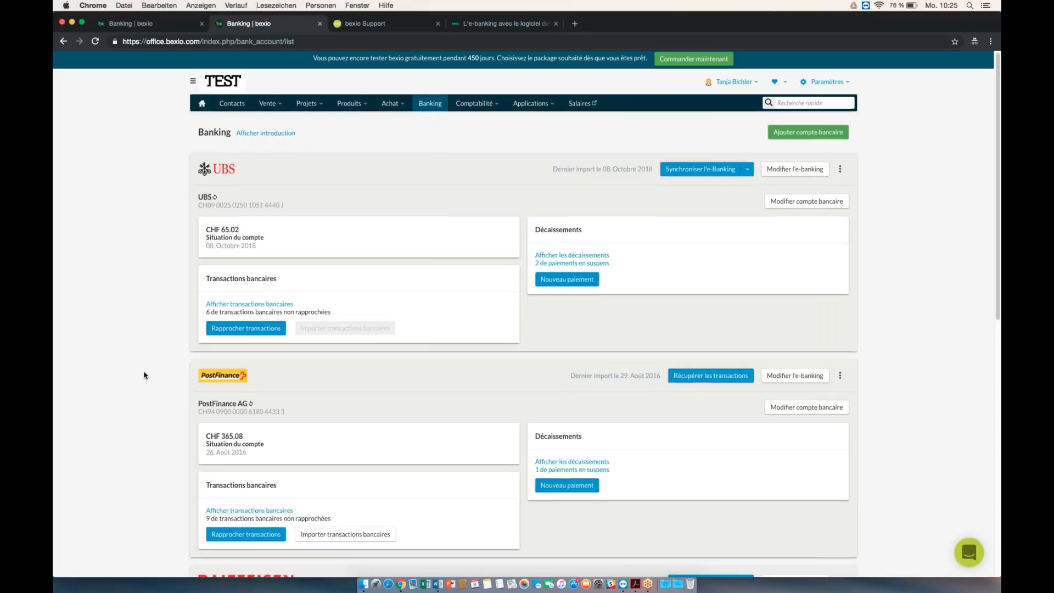
pyautogui.scroll(-3, 144, 375)
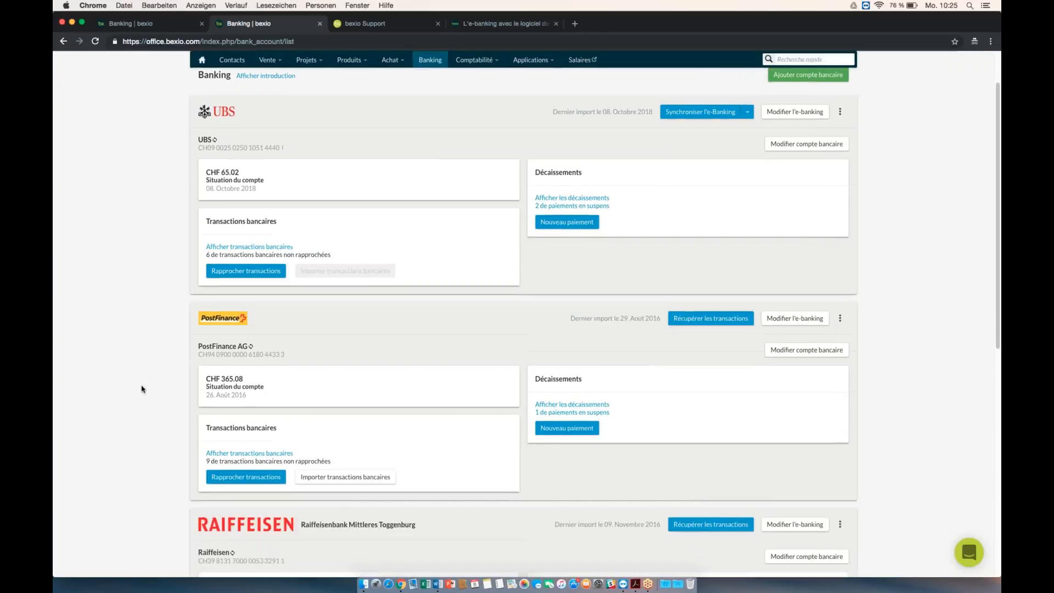
pyautogui.click(707, 322)
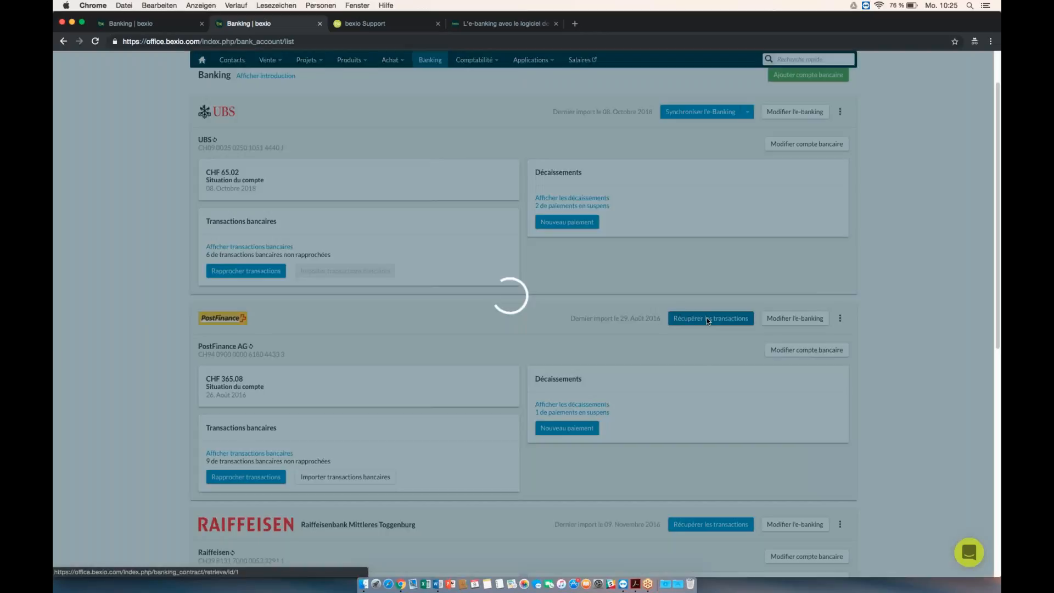
pyautogui.click(457, 425)
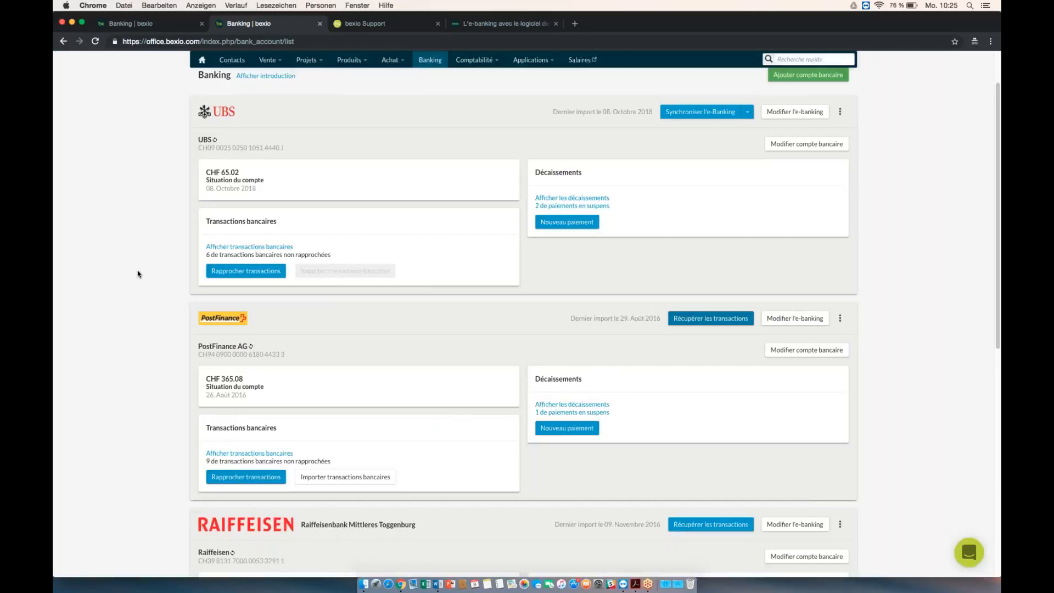
# - View the account statement import dialog for the PostFinance account and cancel it
pyautogui.scroll(-1, 138, 273)
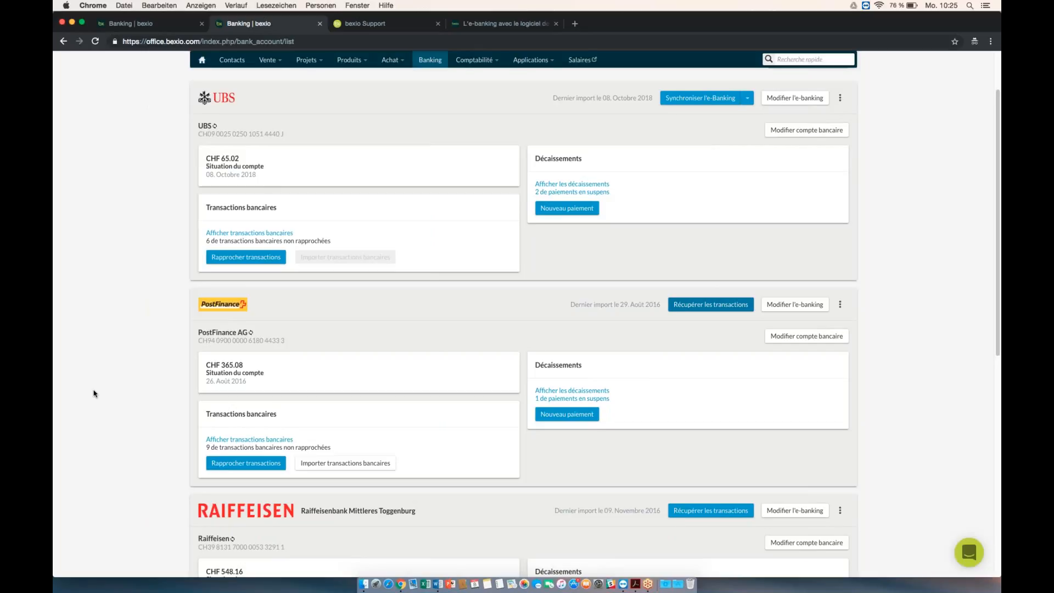
pyautogui.click(351, 465)
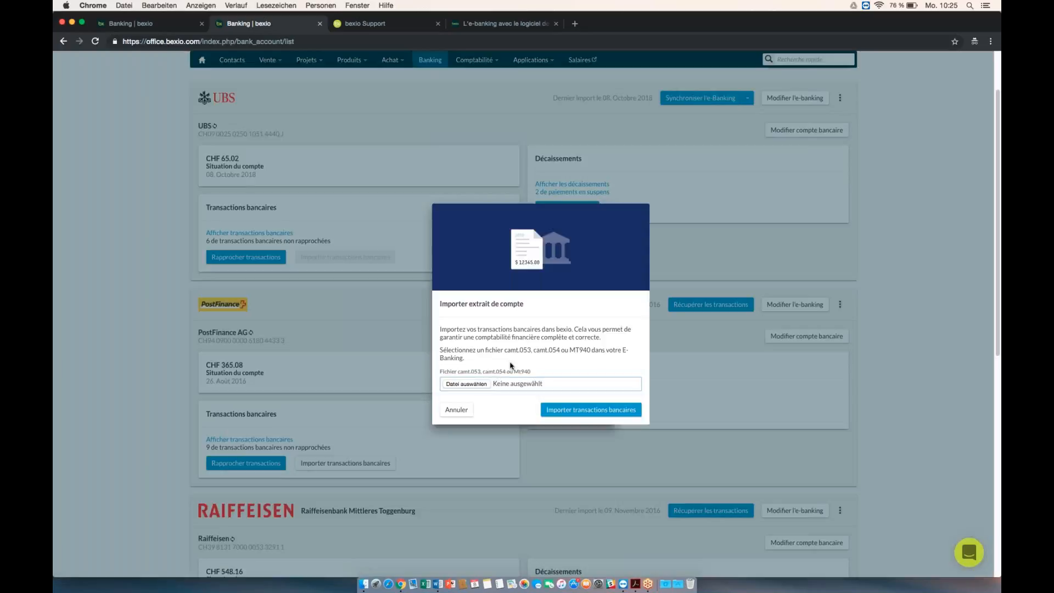
pyautogui.click(463, 410)
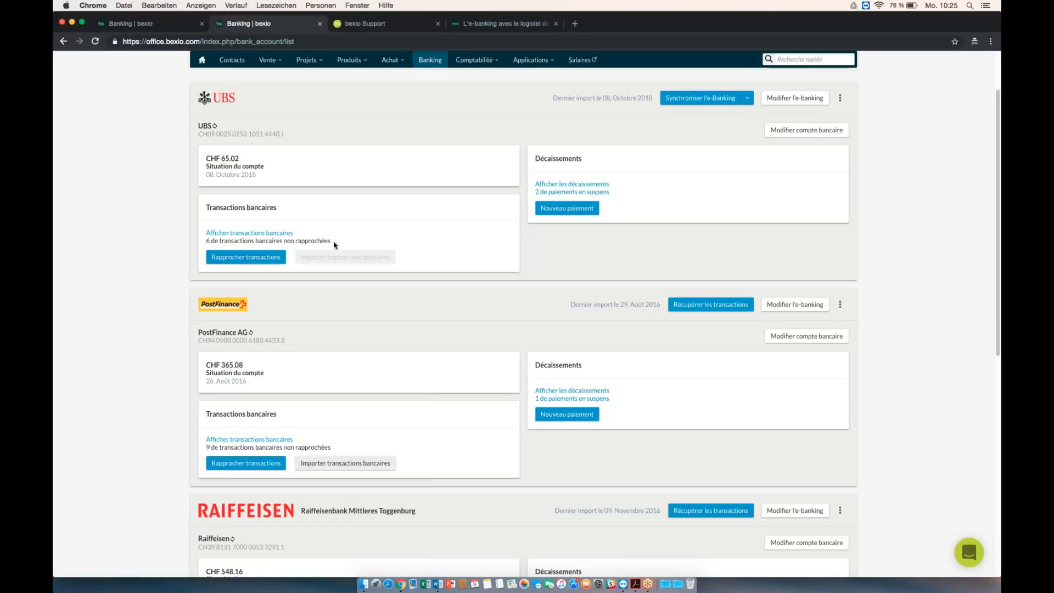
# - Open the UBS account's transaction reconciliation and examine the payer and invoice references of the 1 October 2018 credit
pyautogui.click(244, 260)
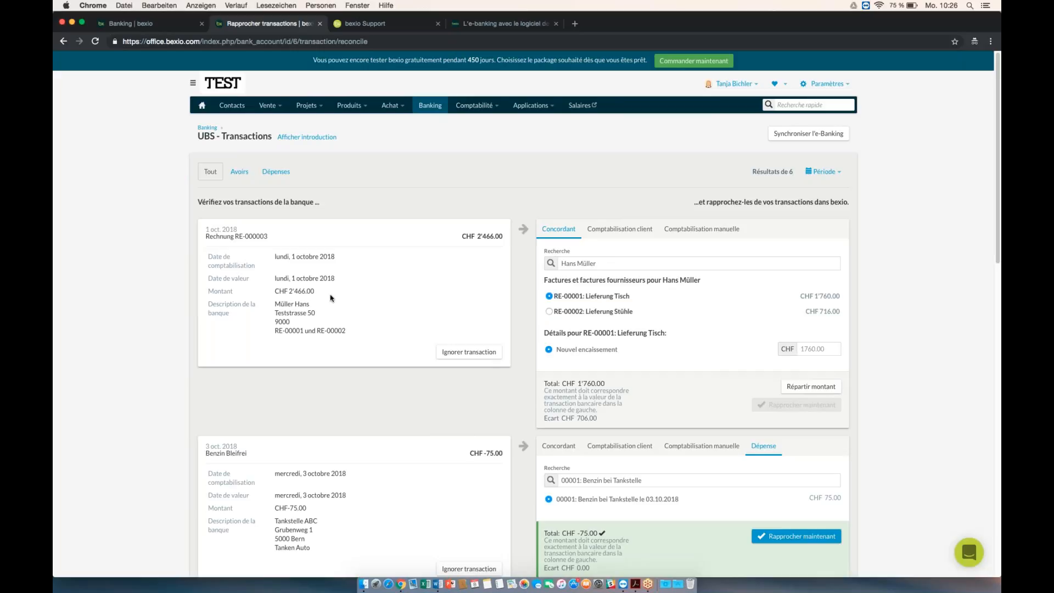
pyautogui.moveTo(275, 331); pyautogui.dragTo(351, 331)
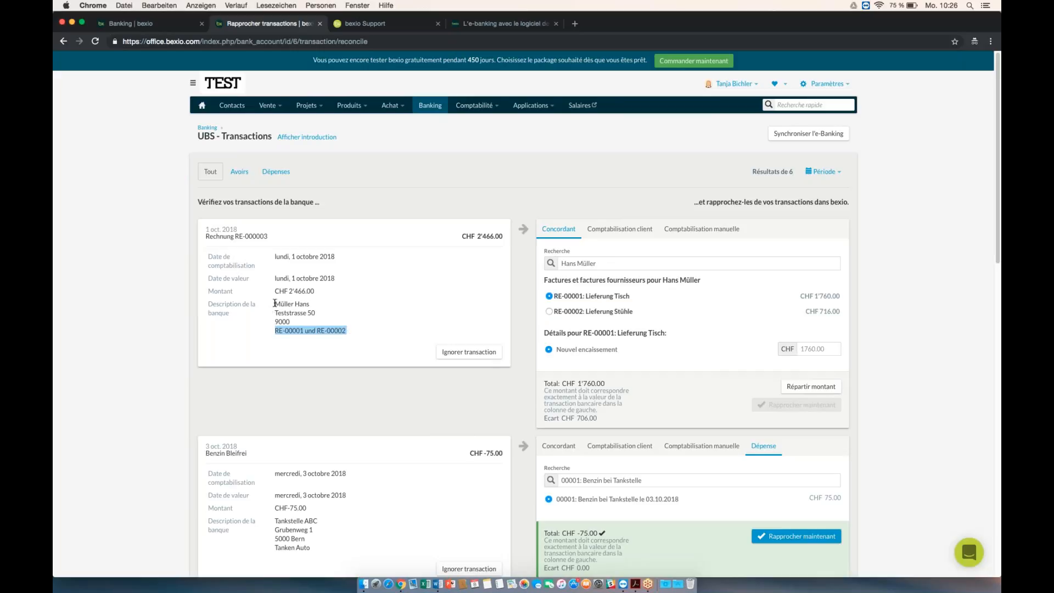
pyautogui.moveTo(274, 303); pyautogui.dragTo(308, 304)
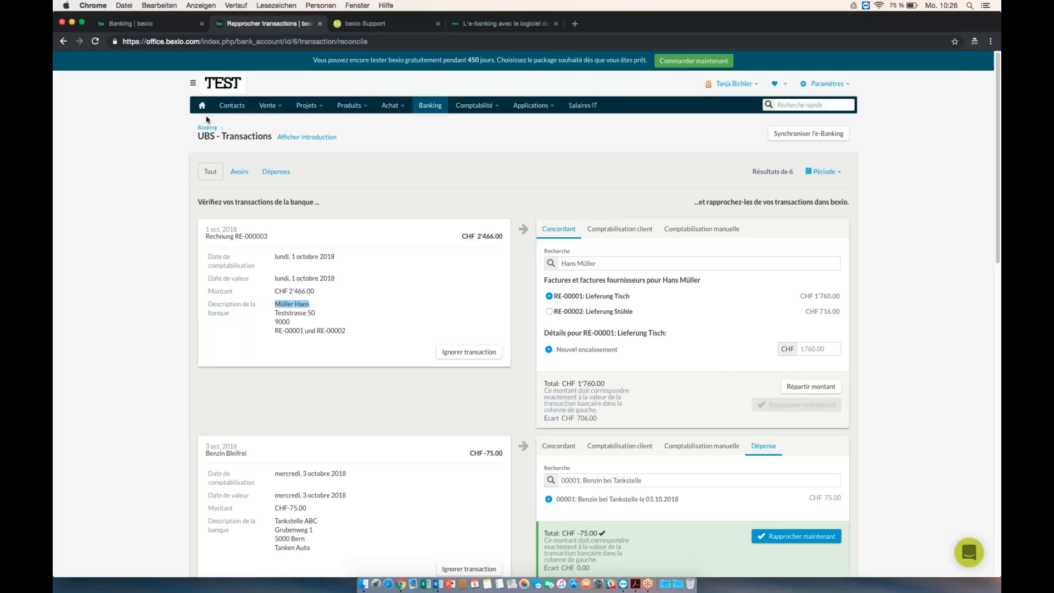
# - Check the customer invoices in the sales list and return to the UBS transaction reconciliation
pyautogui.click(126, 24)
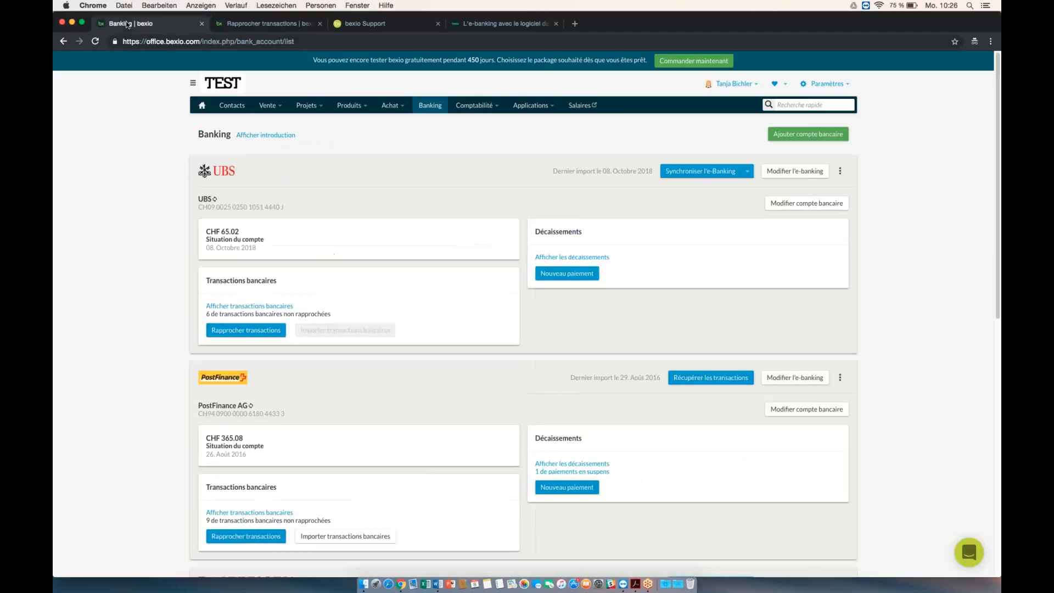
pyautogui.click(267, 104)
pyautogui.click(274, 154)
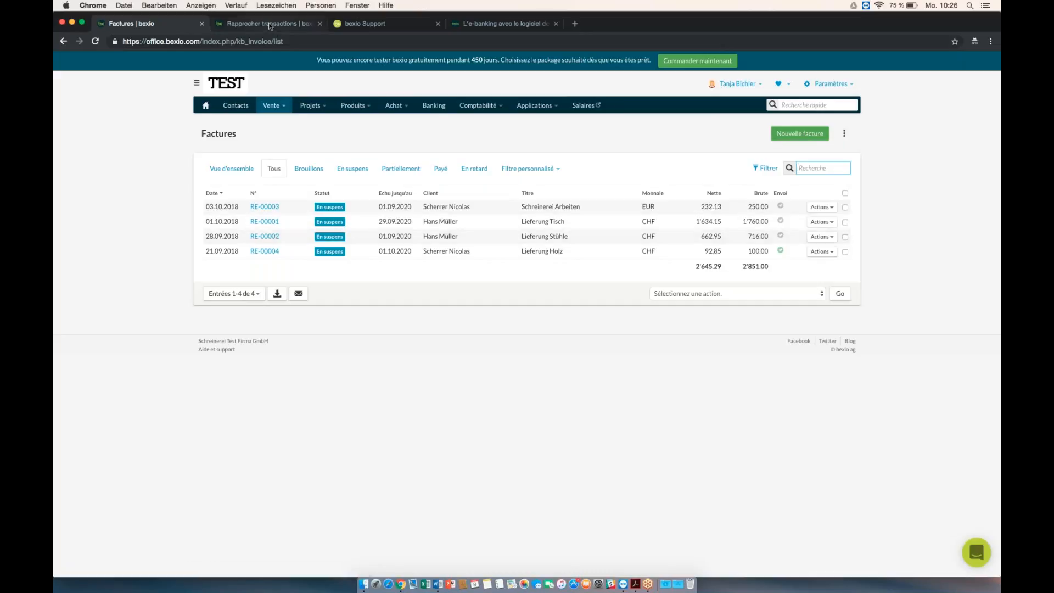
pyautogui.click(269, 24)
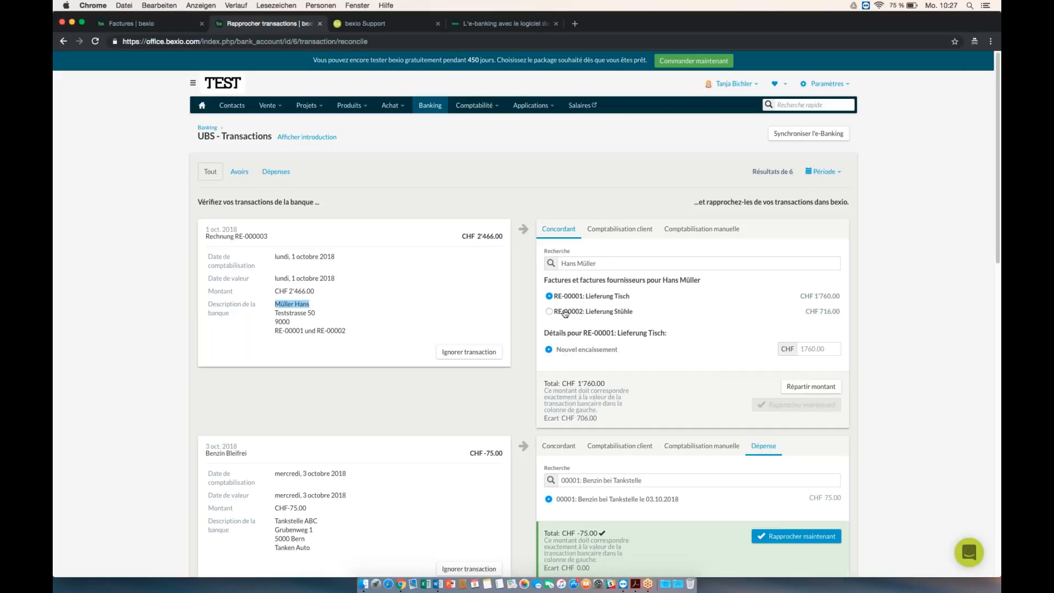
# - Split the 1 October 2018 credit to add invoice RE-00002 alongside RE-00001, and reconcile the transaction
pyautogui.click(817, 388)
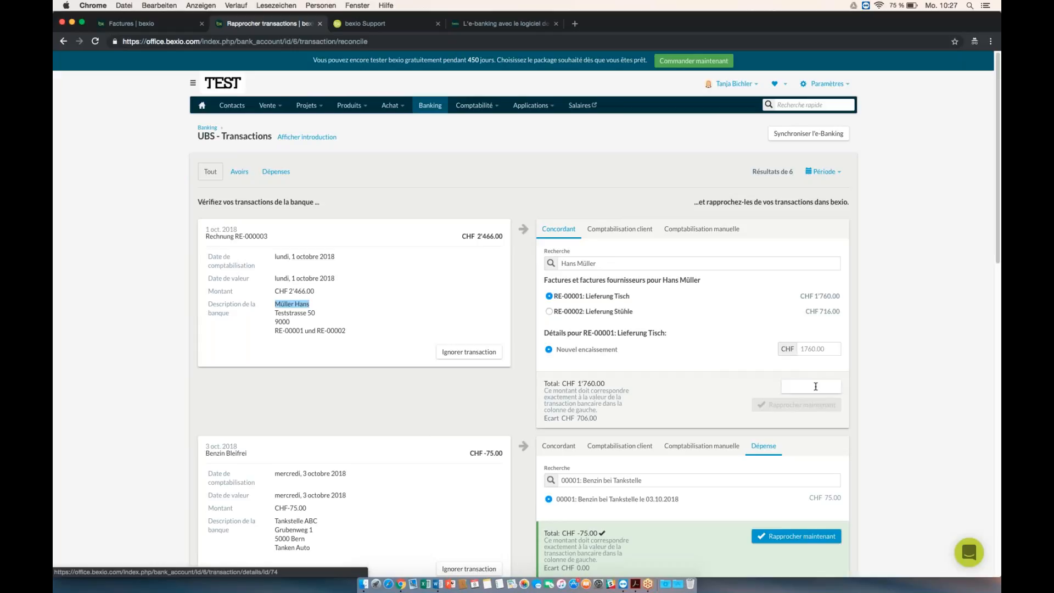
pyautogui.click(644, 415)
pyautogui.write('RE-00002')
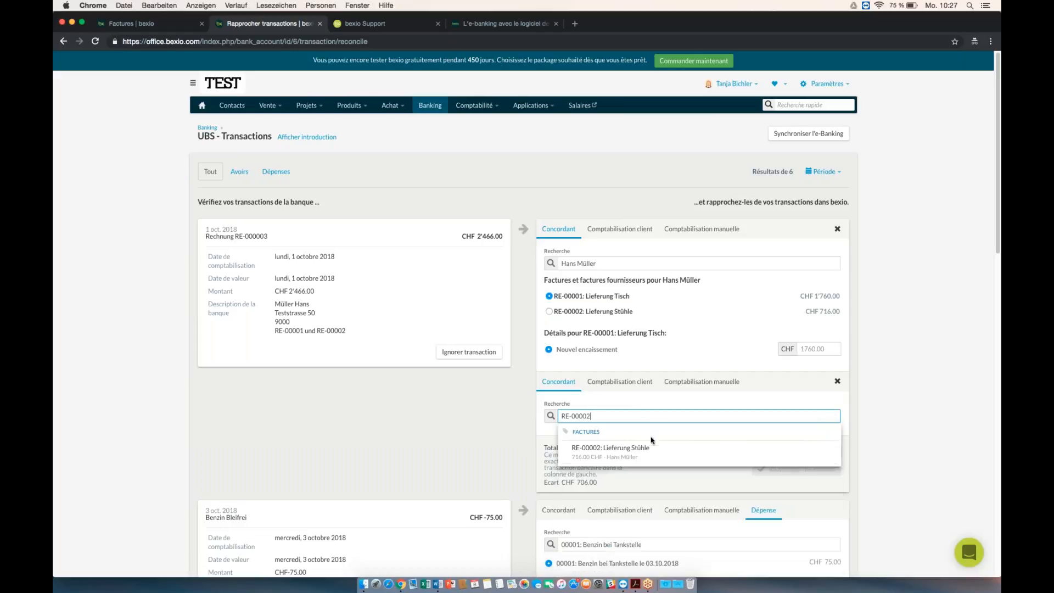
pyautogui.click(631, 447)
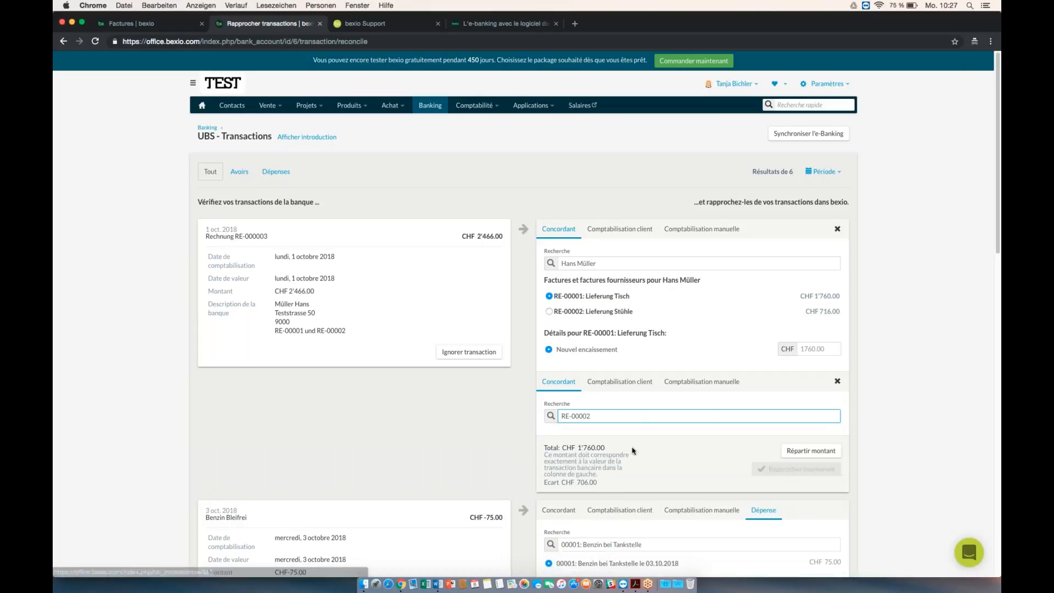
pyautogui.scroll(-1, 849, 470)
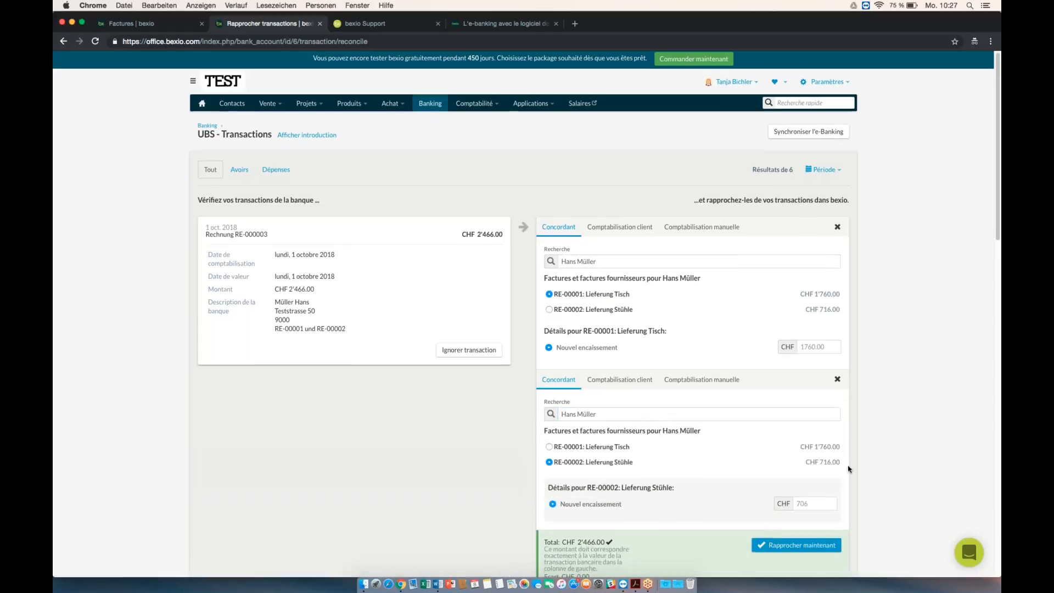
pyautogui.scroll(-1, 578, 525)
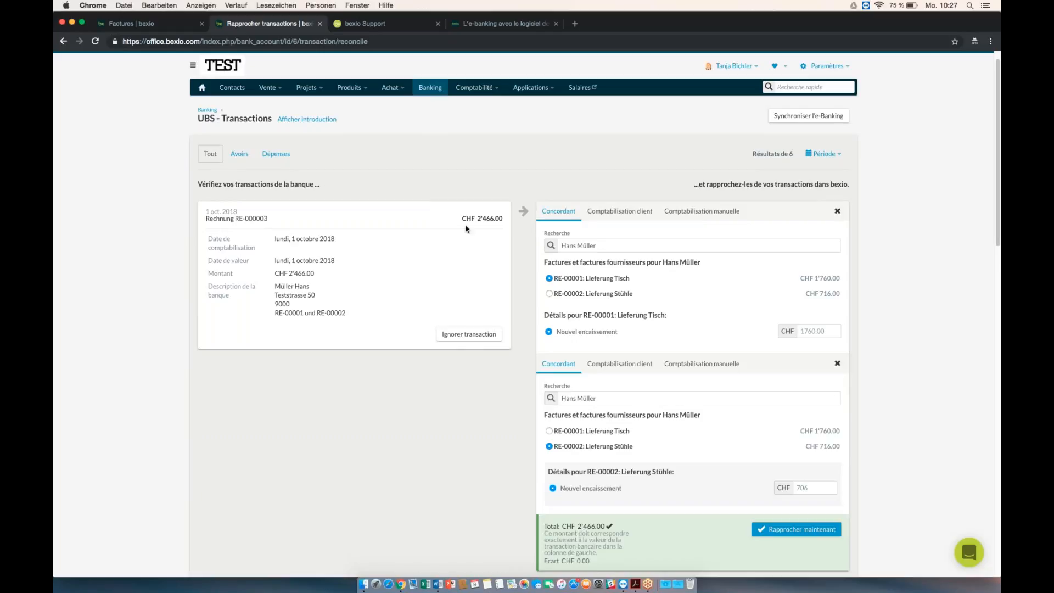
pyautogui.click(805, 535)
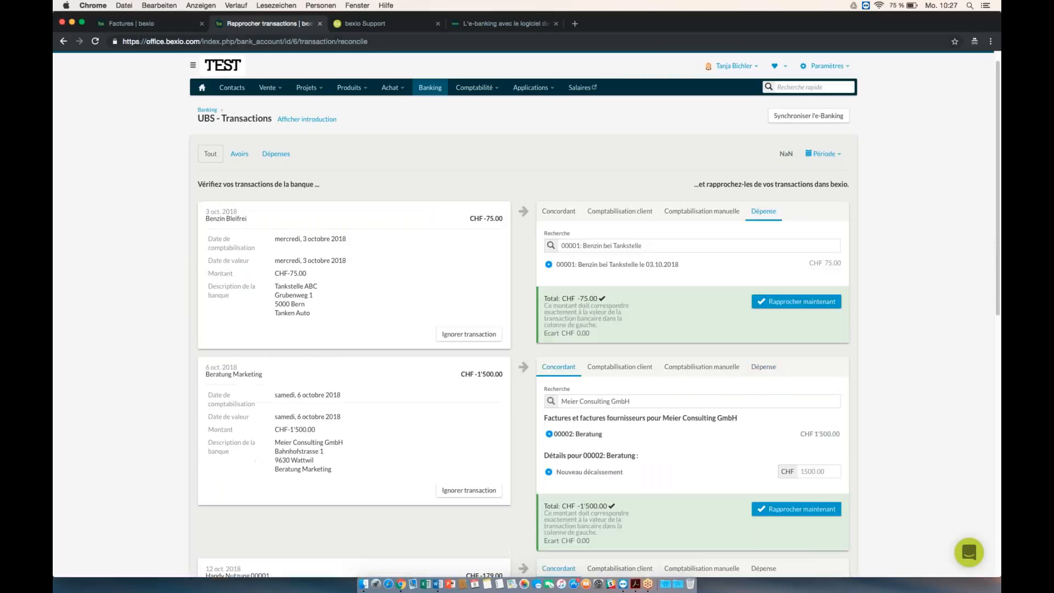
# - Reload the customer invoice list, open invoice RE-00002 and check its payments and outstanding amount
pyautogui.click(131, 23)
pyautogui.click(96, 41)
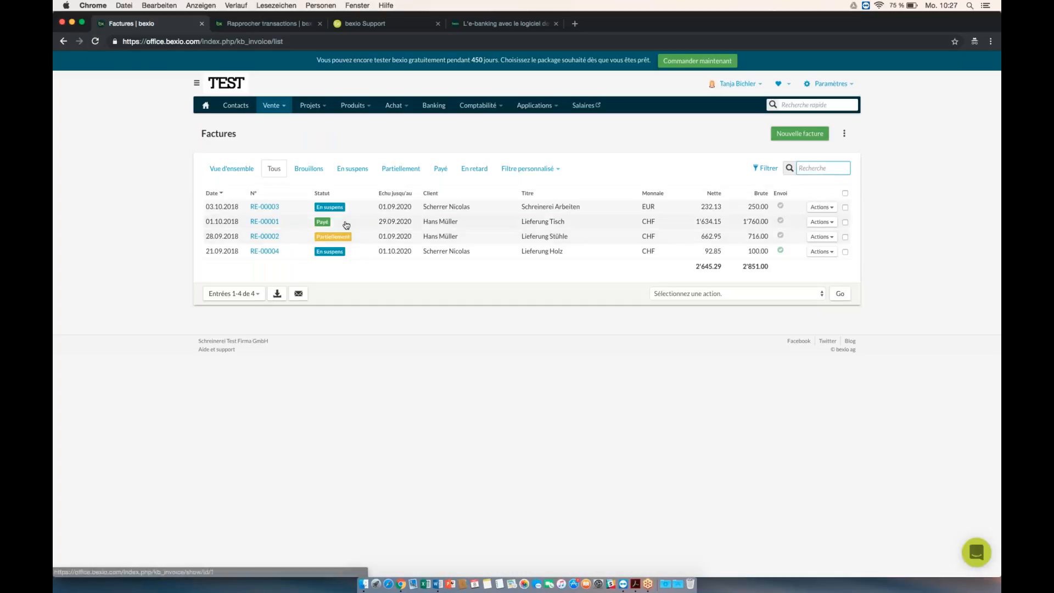
pyautogui.click(271, 237)
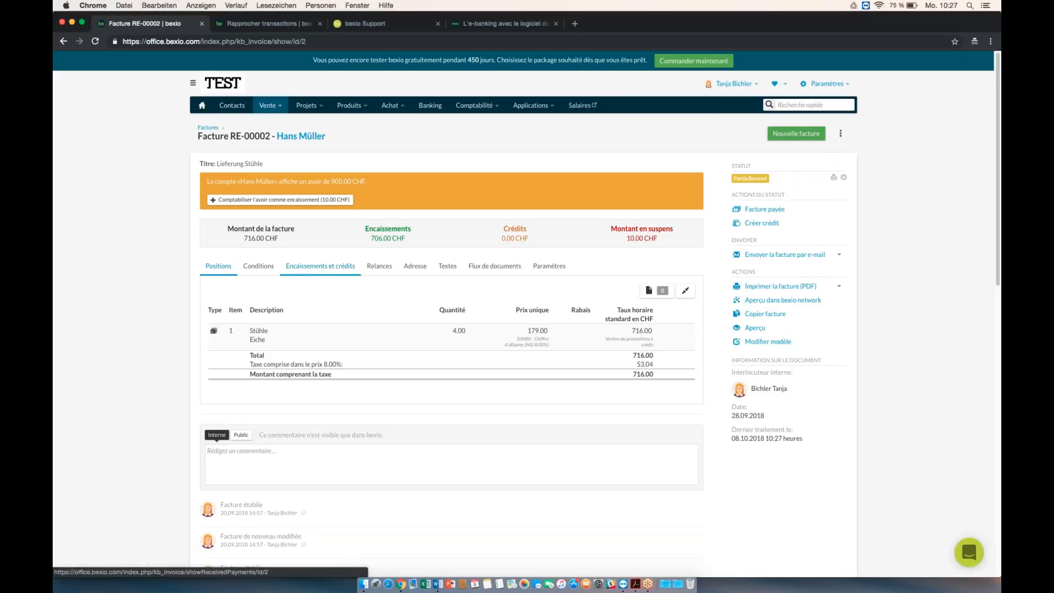
pyautogui.click(315, 267)
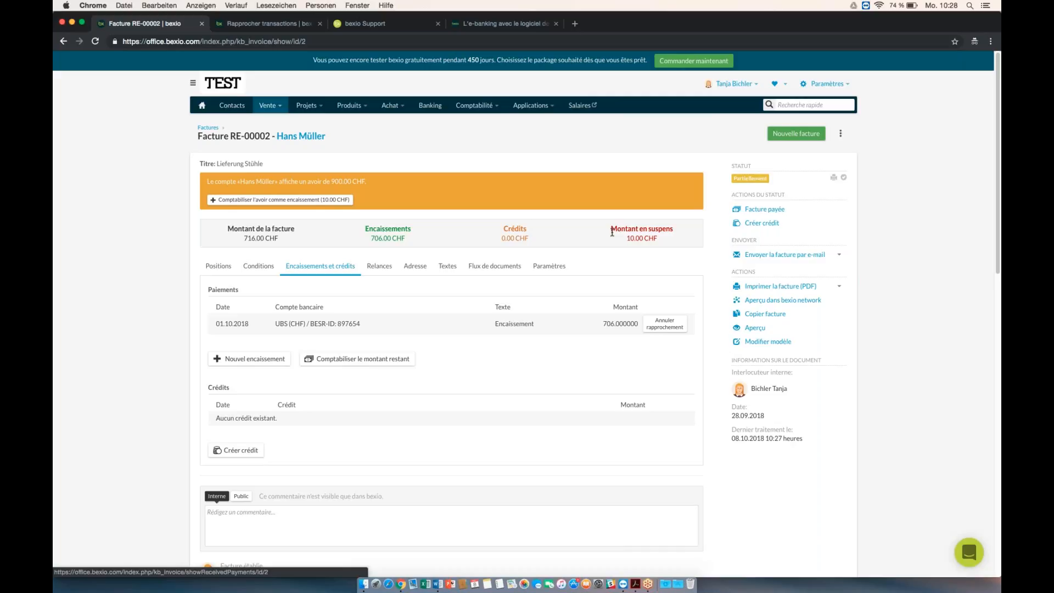
pyautogui.moveTo(612, 232); pyautogui.dragTo(675, 246)
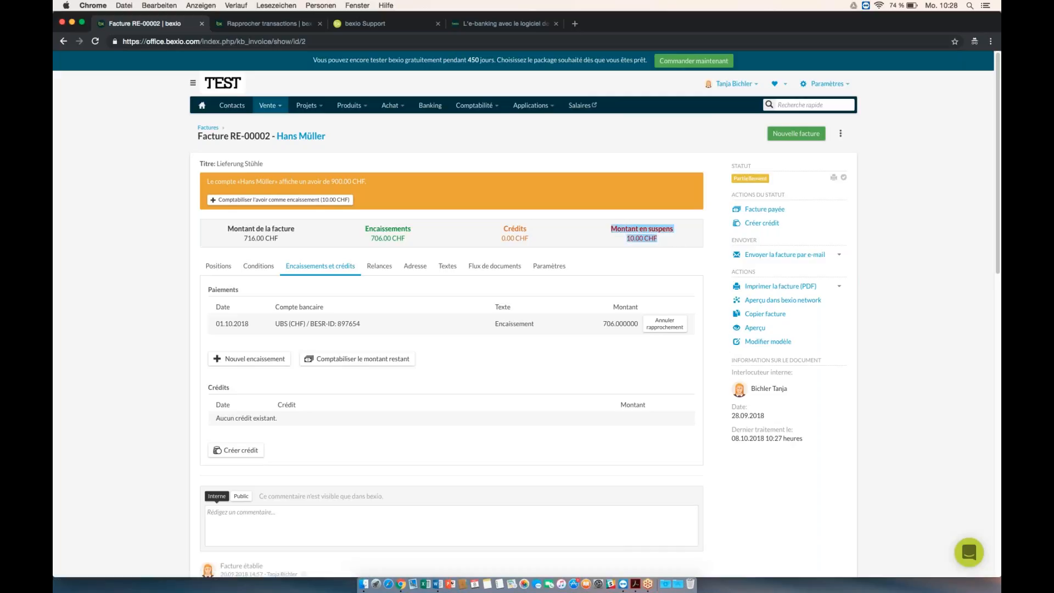
# - Book the remaining amount of invoice RE-00002 as a discount (escompte) and return to the invoice list
pyautogui.click(364, 360)
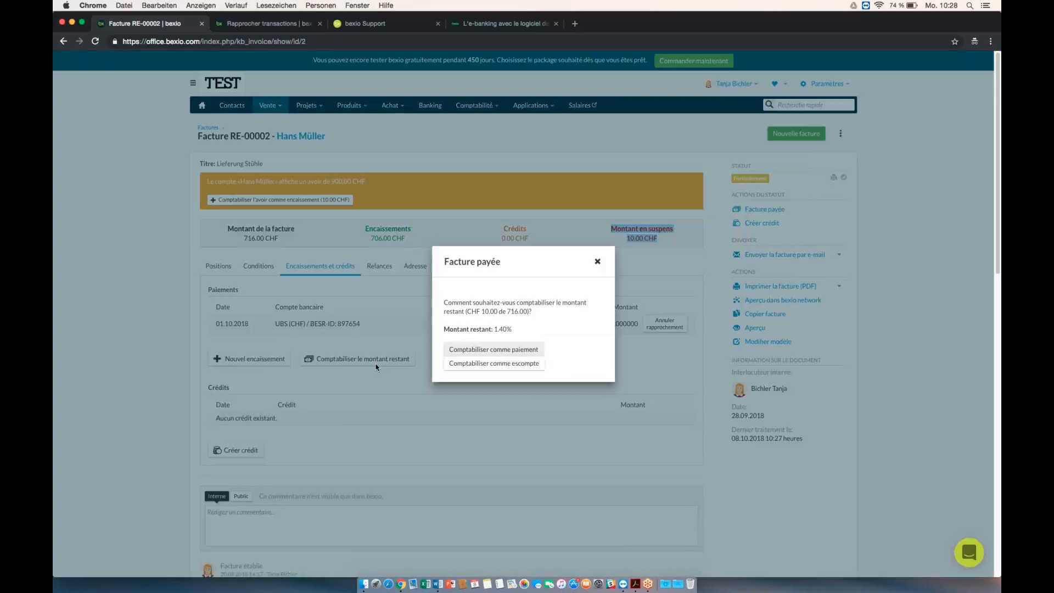
pyautogui.click(473, 365)
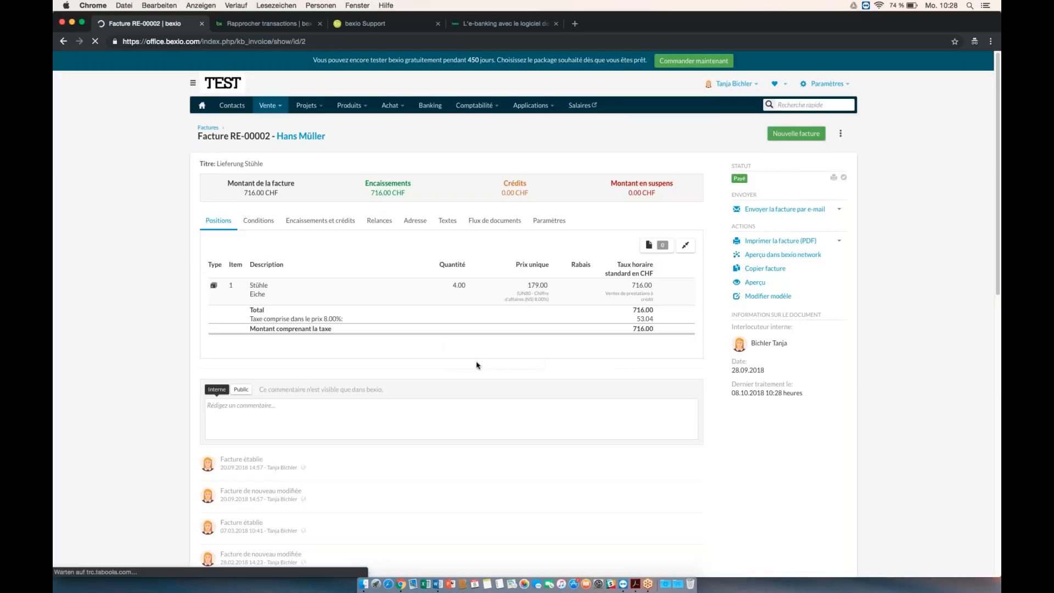
pyautogui.click(270, 106)
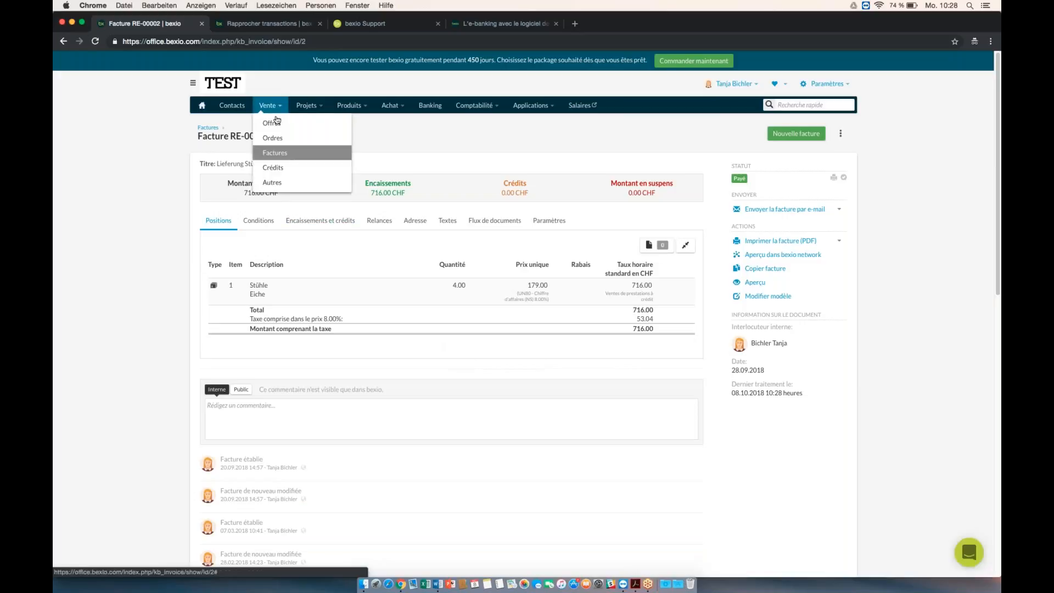
pyautogui.click(276, 153)
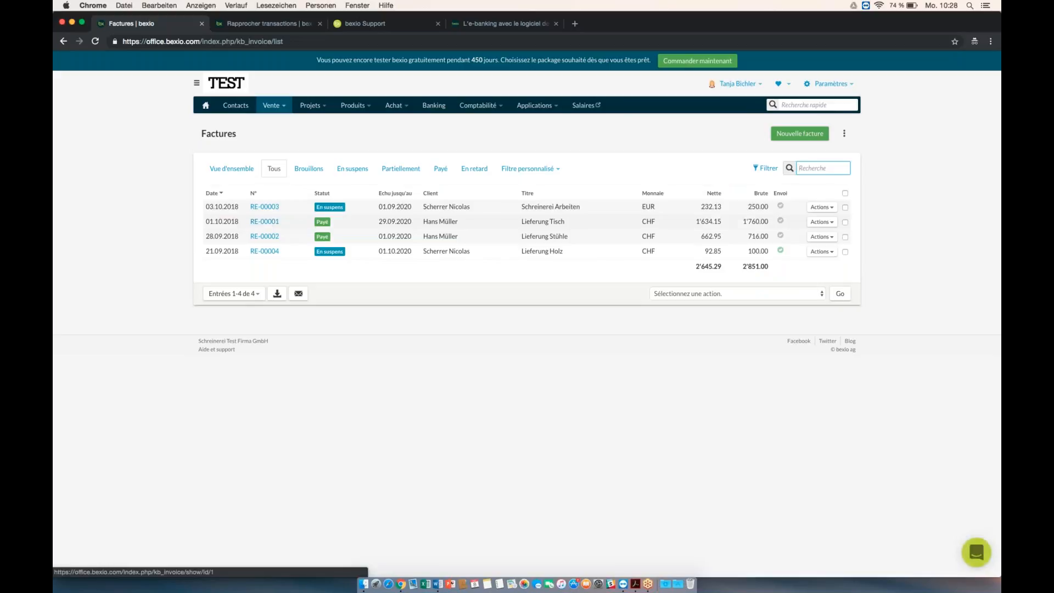
# - Reconcile the 15 October 2018 prepayment in the UBS transactions as a customer booking for the paying contact, with the description "paiement anticipé"
pyautogui.click(271, 24)
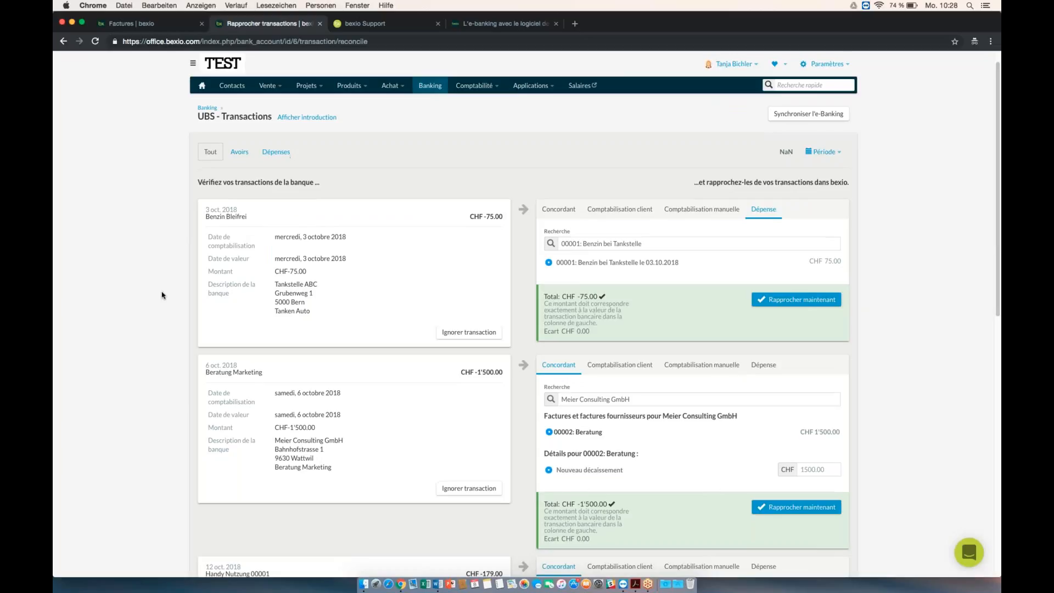
pyautogui.scroll(-10, 162, 294)
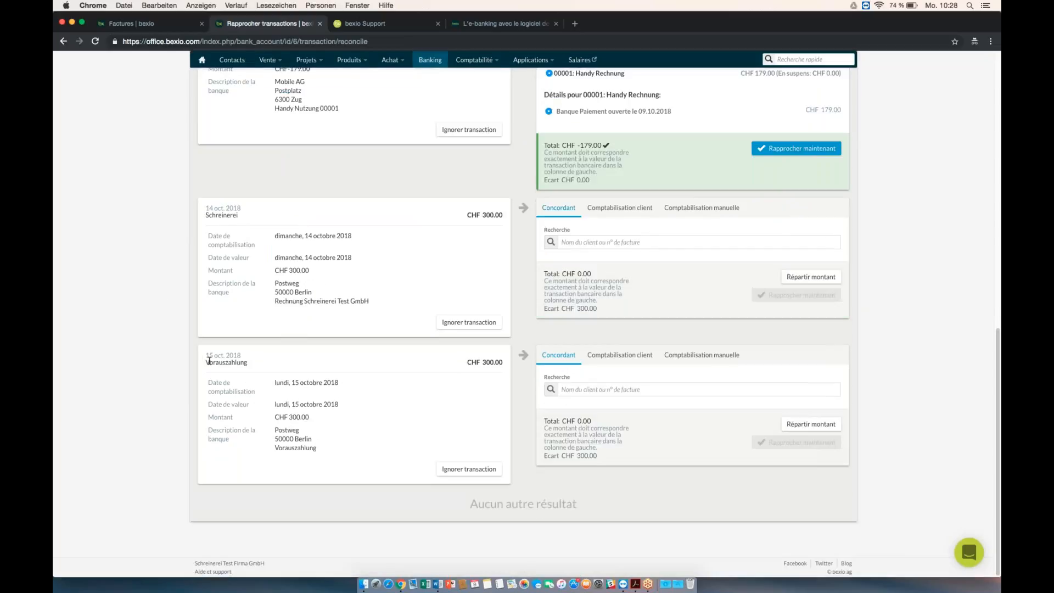
pyautogui.moveTo(232, 364); pyautogui.dragTo(506, 364)
pyautogui.click(628, 357)
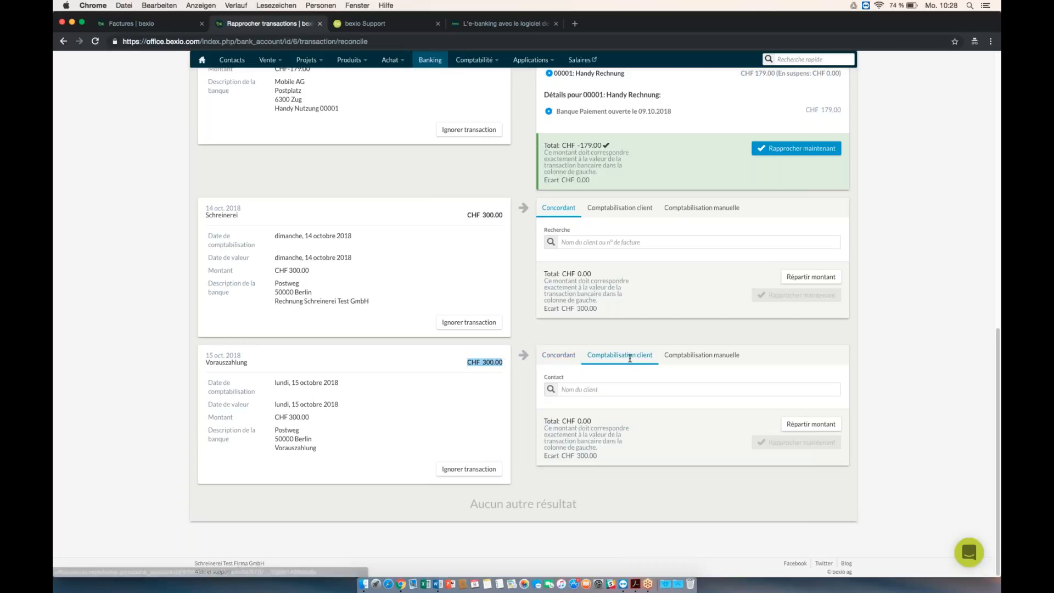
pyautogui.click(613, 389)
pyautogui.write('scherrer')
pyautogui.click(601, 430)
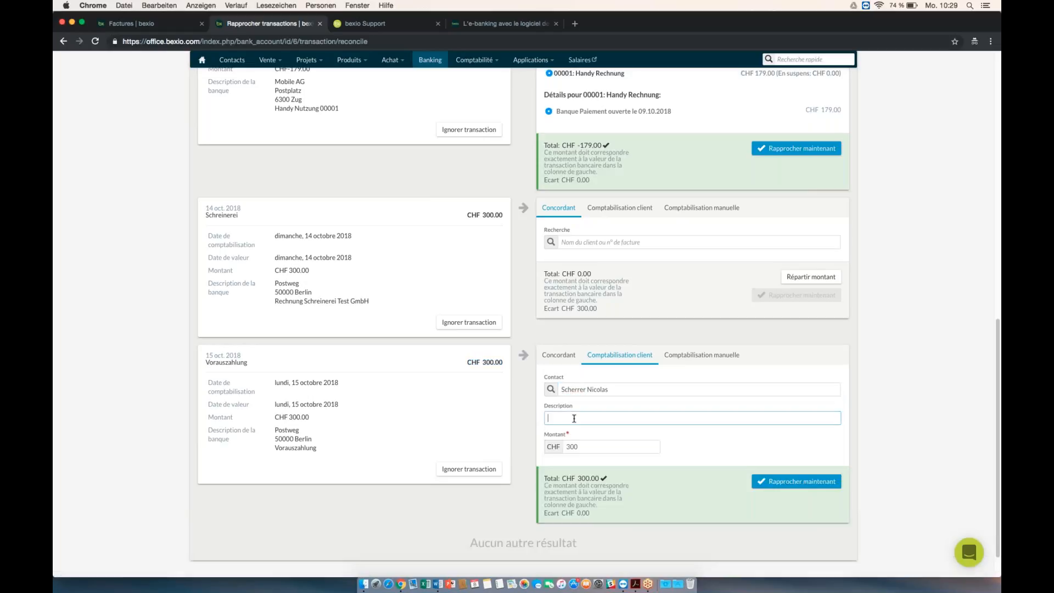
pyautogui.write('paiement anticipé')
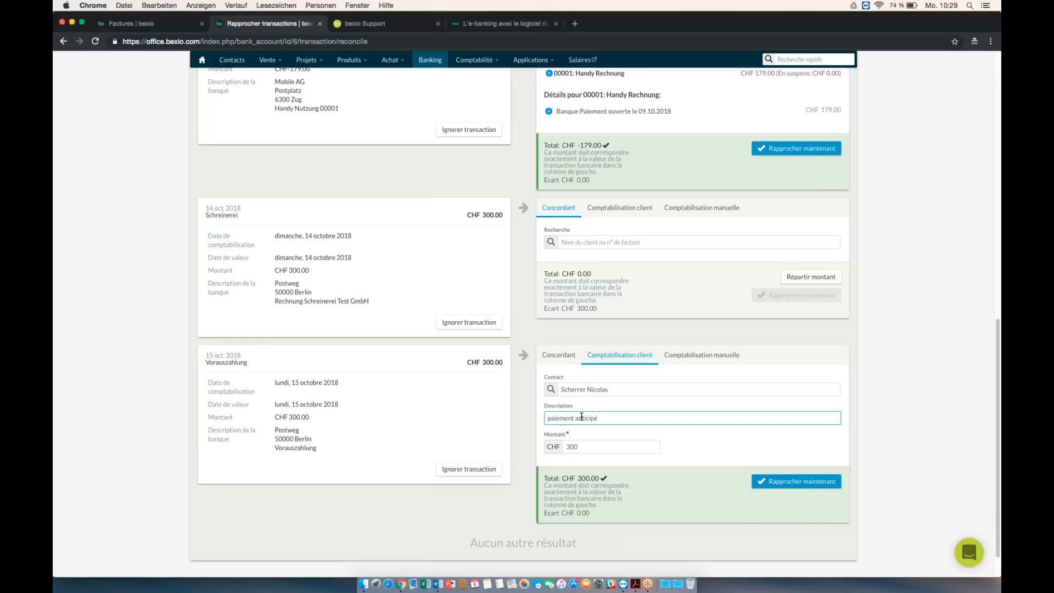
pyautogui.click(767, 482)
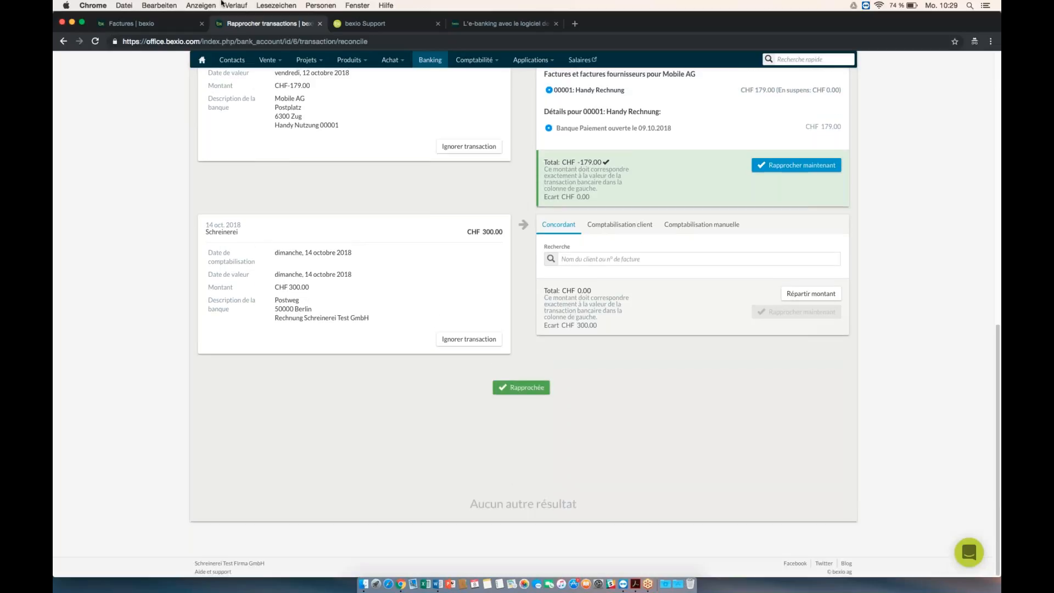
# - Find the prepaying customer in the contacts and examine the prepayment entry in their customer account
pyautogui.click(135, 22)
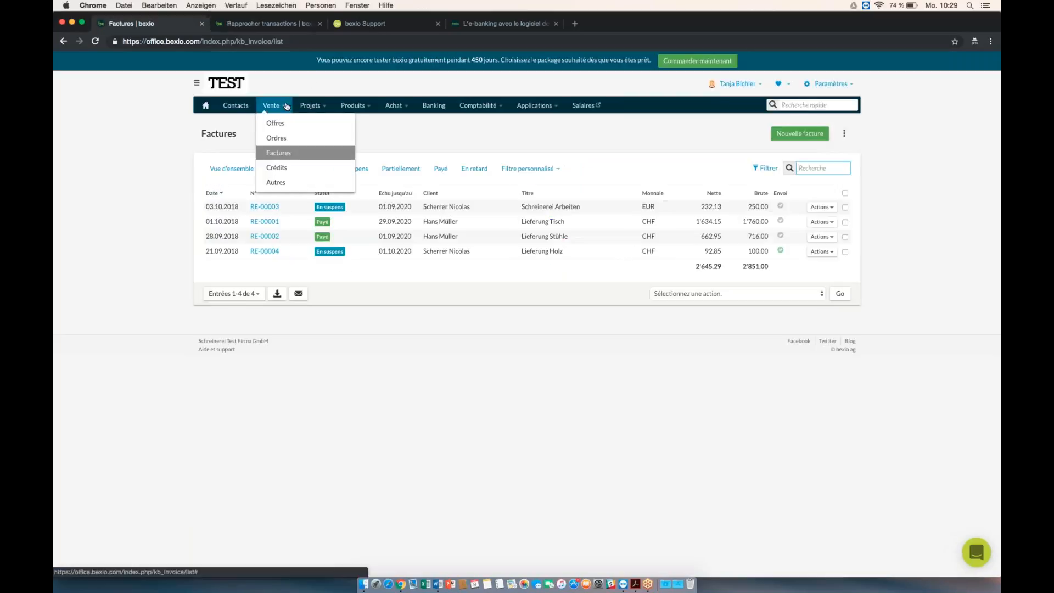
pyautogui.click(235, 106)
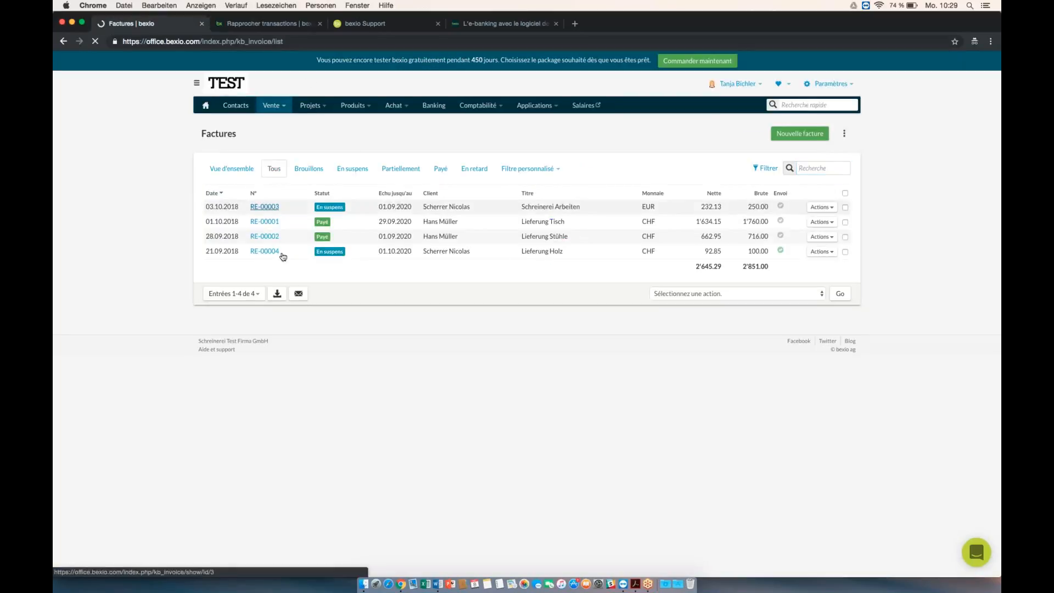
pyautogui.click(800, 168)
pyautogui.write('scherrer')
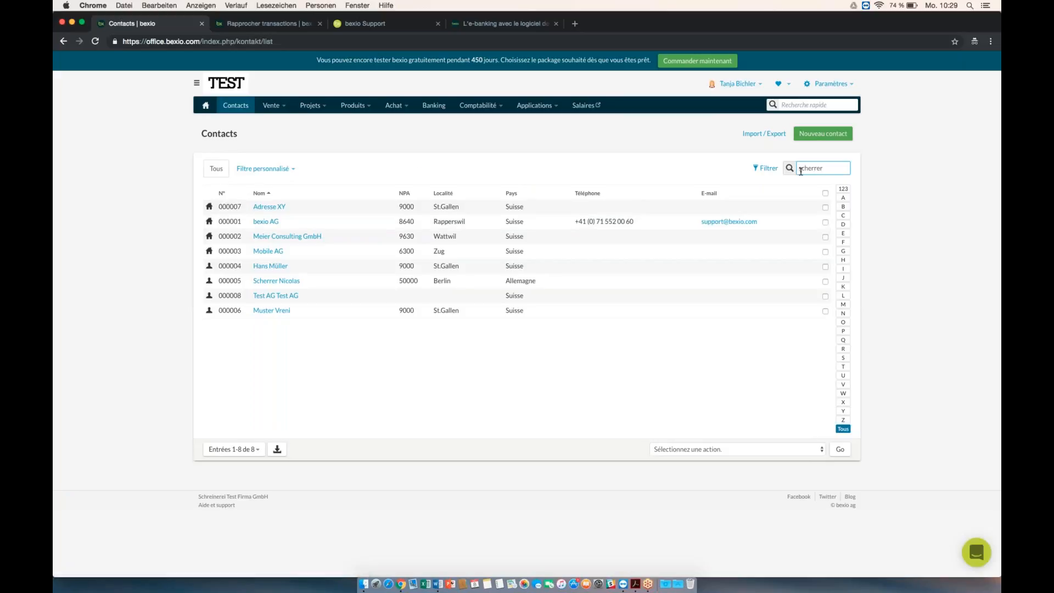
pyautogui.click(276, 207)
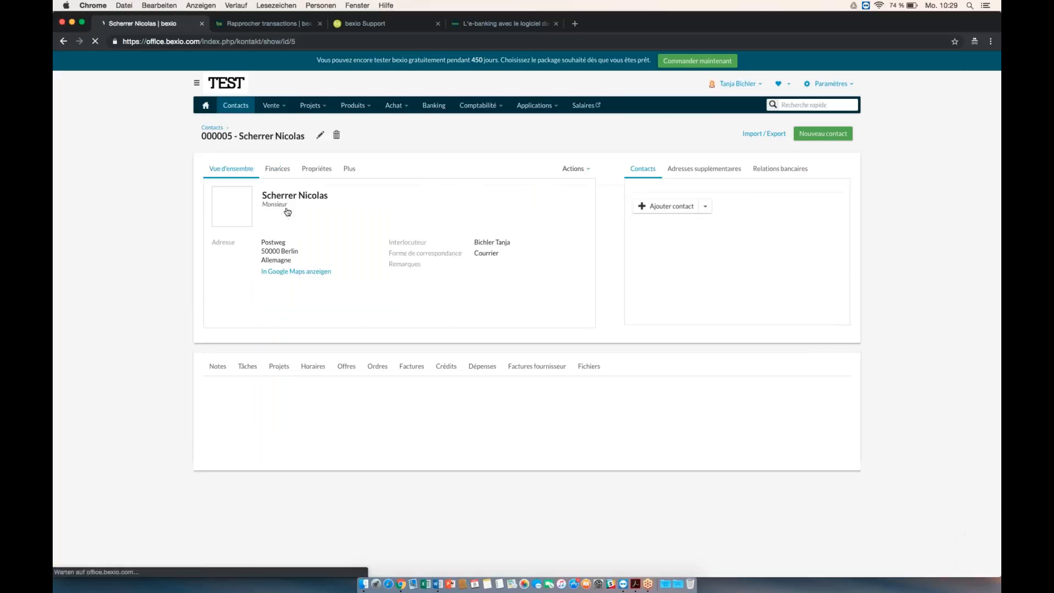
pyautogui.click(276, 172)
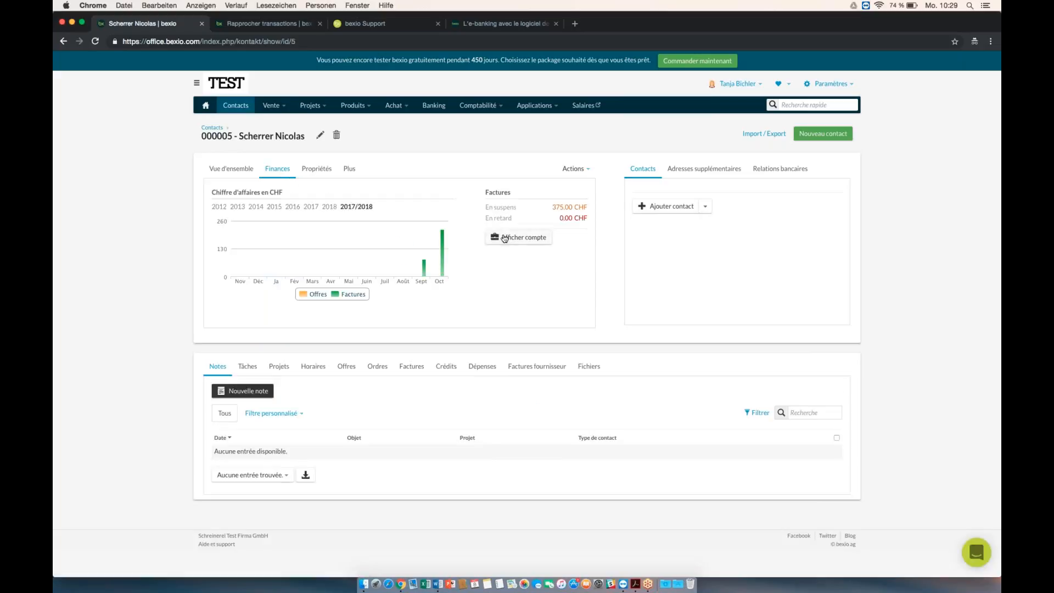
pyautogui.click(505, 237)
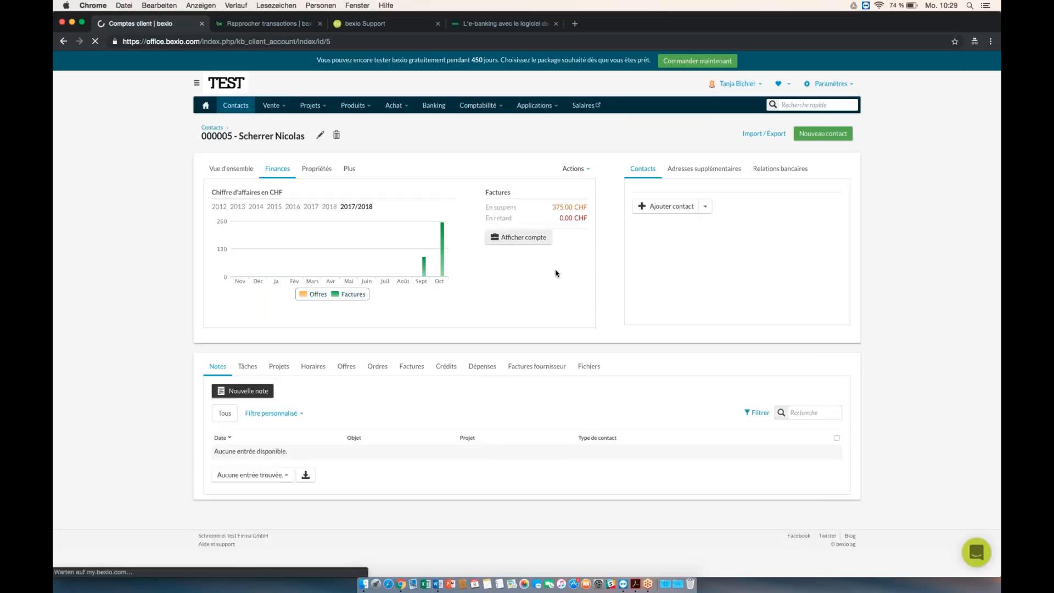
pyautogui.moveTo(472, 318); pyautogui.dragTo(492, 320)
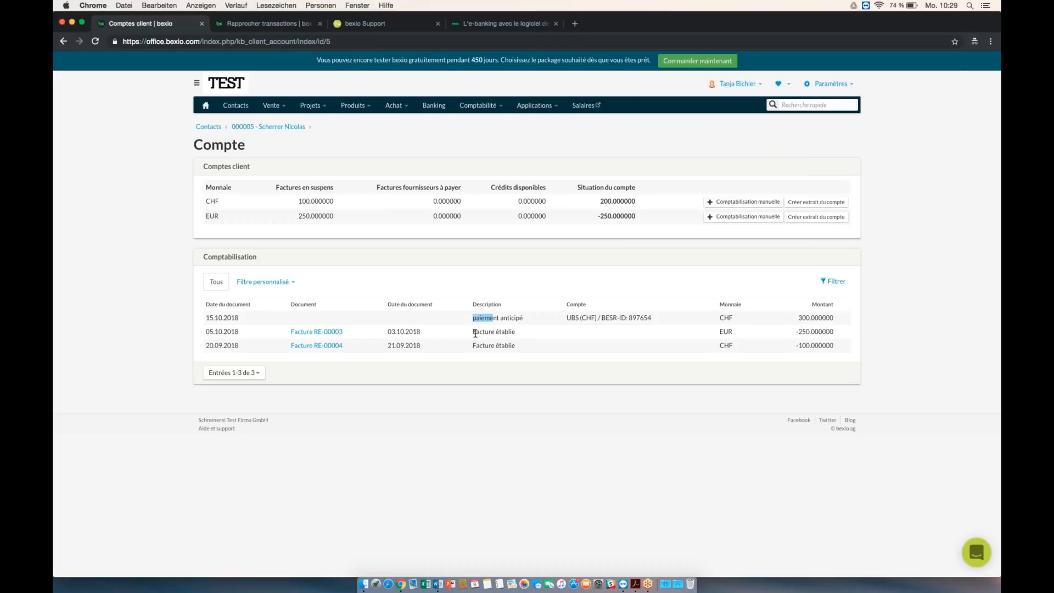
# - Open customer invoice RE-00004 and book the customer's credit balance as a 100.00 CHF payment on it
pyautogui.click(276, 106)
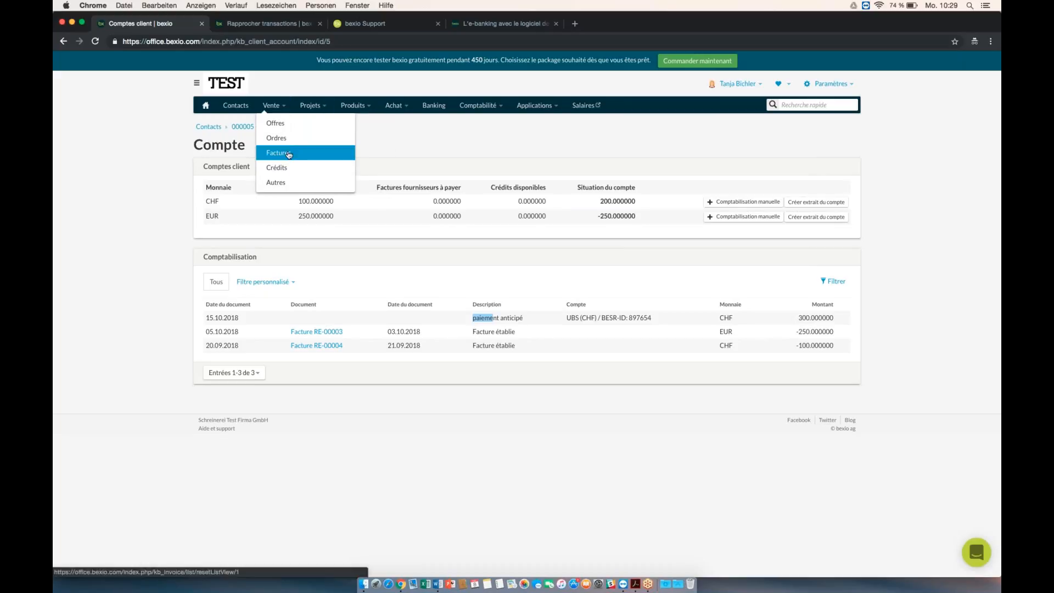
pyautogui.click(293, 158)
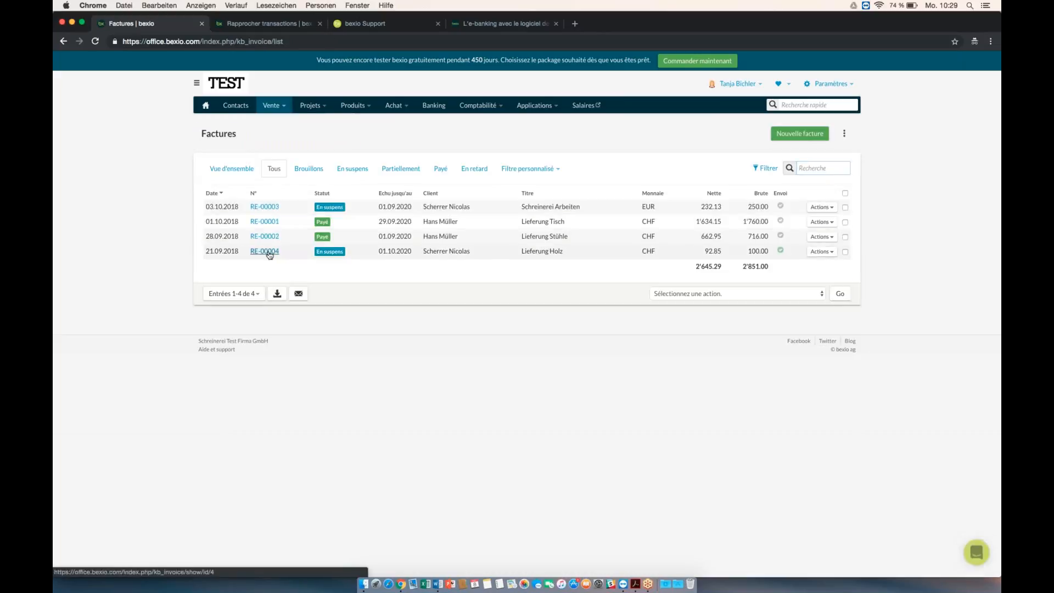
pyautogui.click(269, 252)
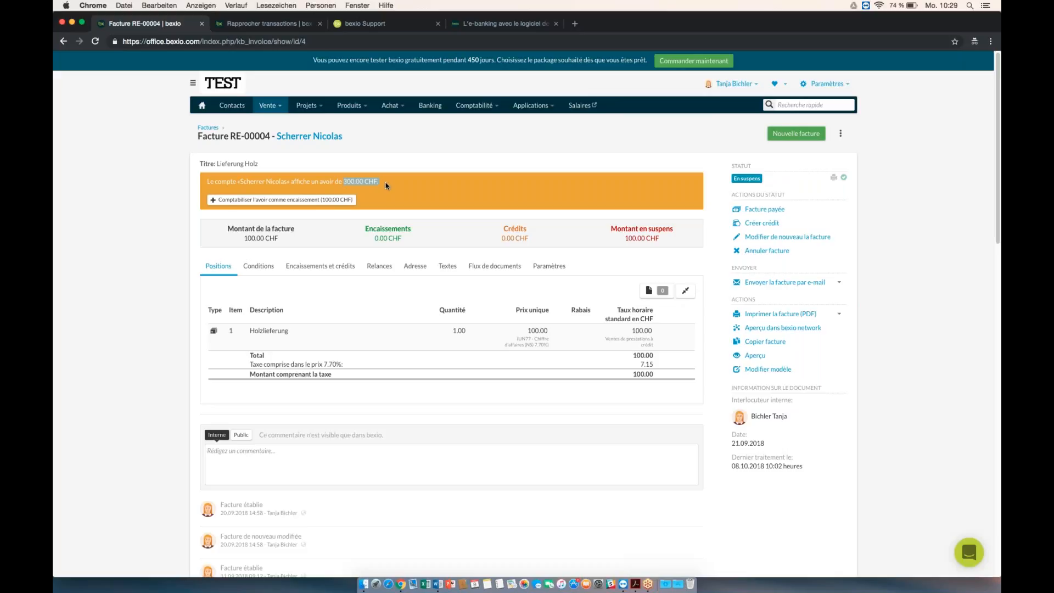
pyautogui.click(292, 201)
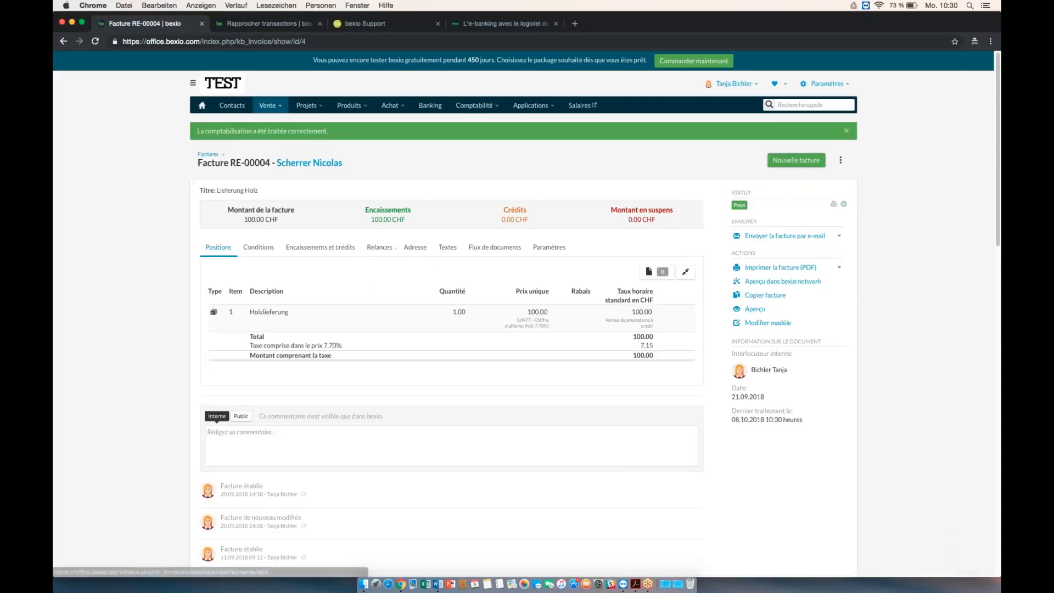
# - Check the invoice statuses in the sales list and return to the first open transaction in the UBS reconciliation
pyautogui.click(282, 108)
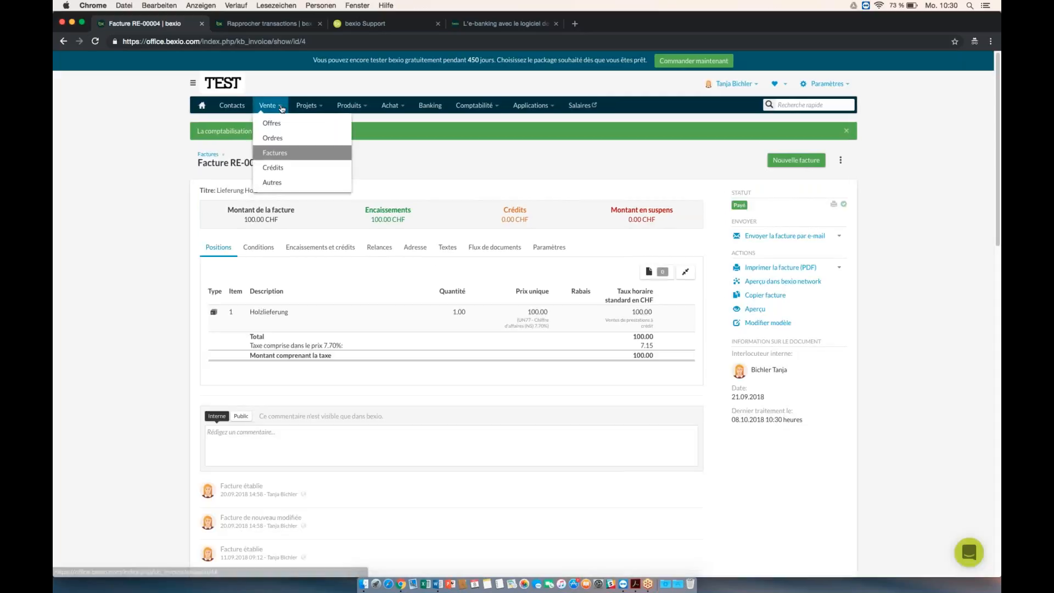
pyautogui.click(279, 154)
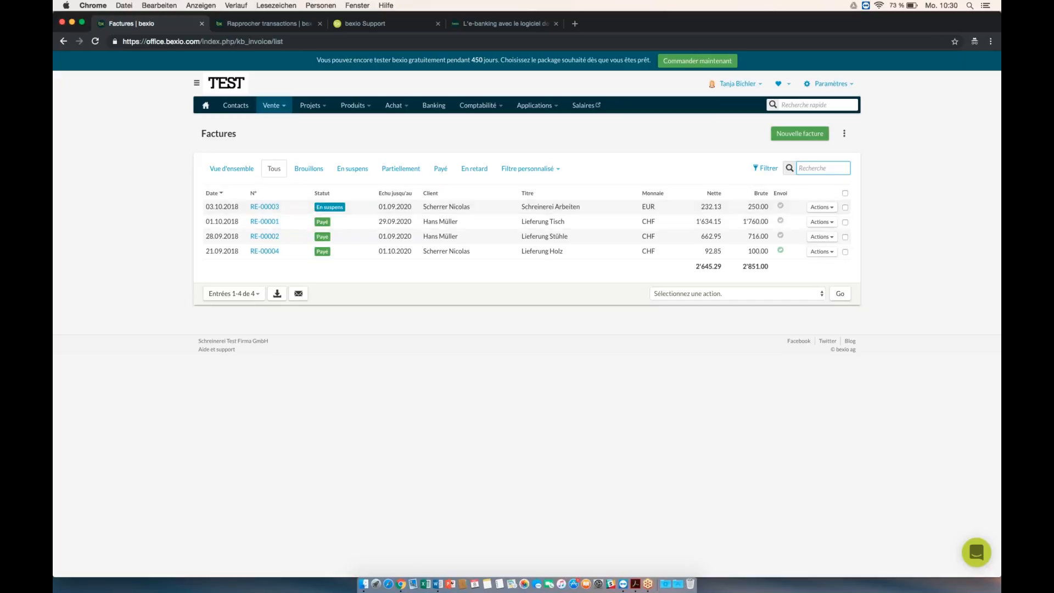
pyautogui.click(277, 24)
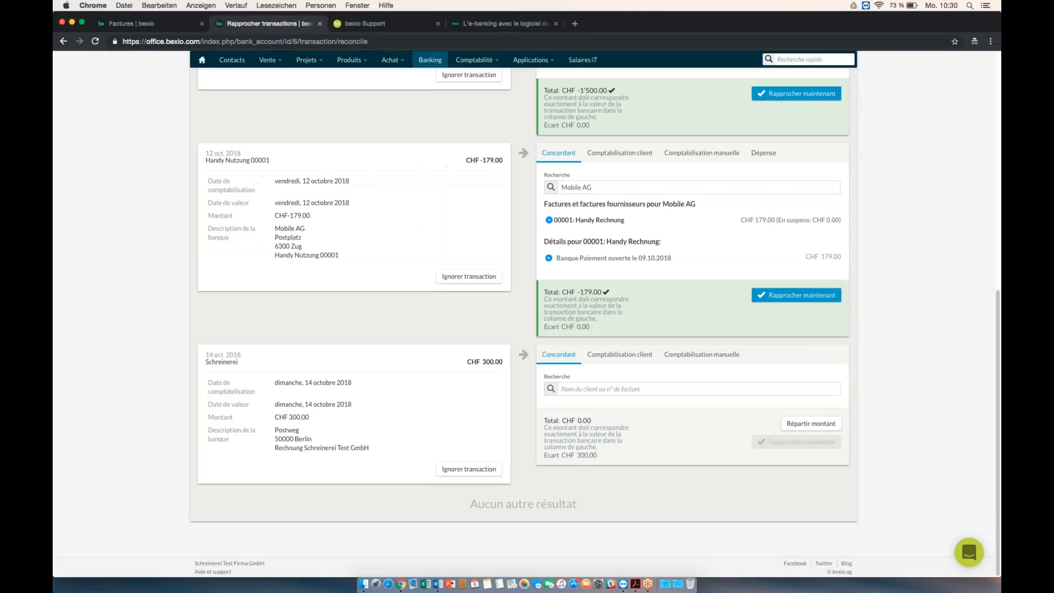
pyautogui.scroll(10, 175, 225)
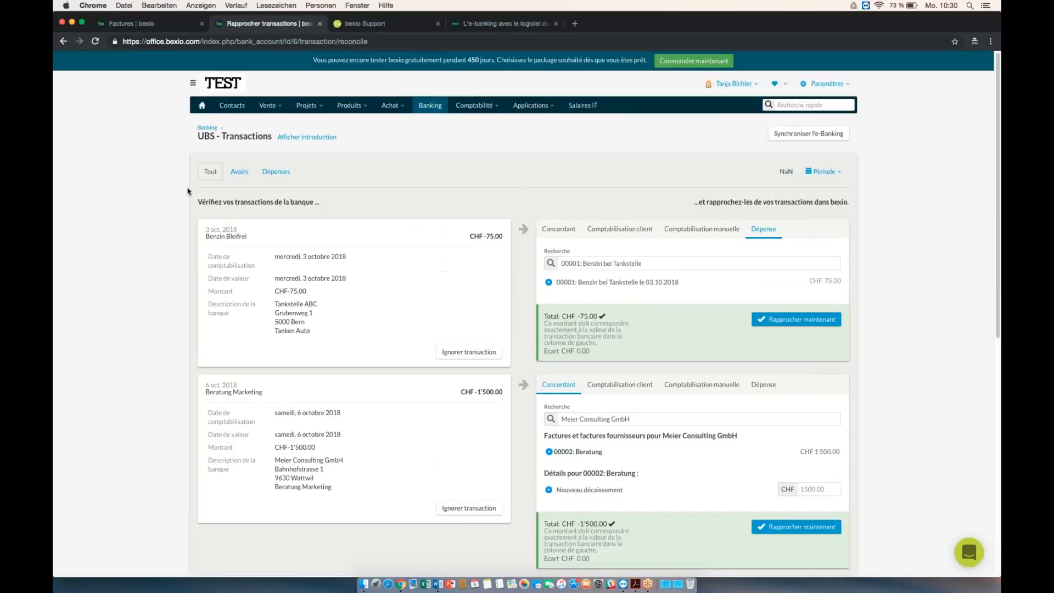
# - Reconcile the 3 October 2018 Benzin Bleifrei transaction with the expense 00001: Benzin bei Tankstelle
pyautogui.moveTo(470, 235); pyautogui.dragTo(503, 236)
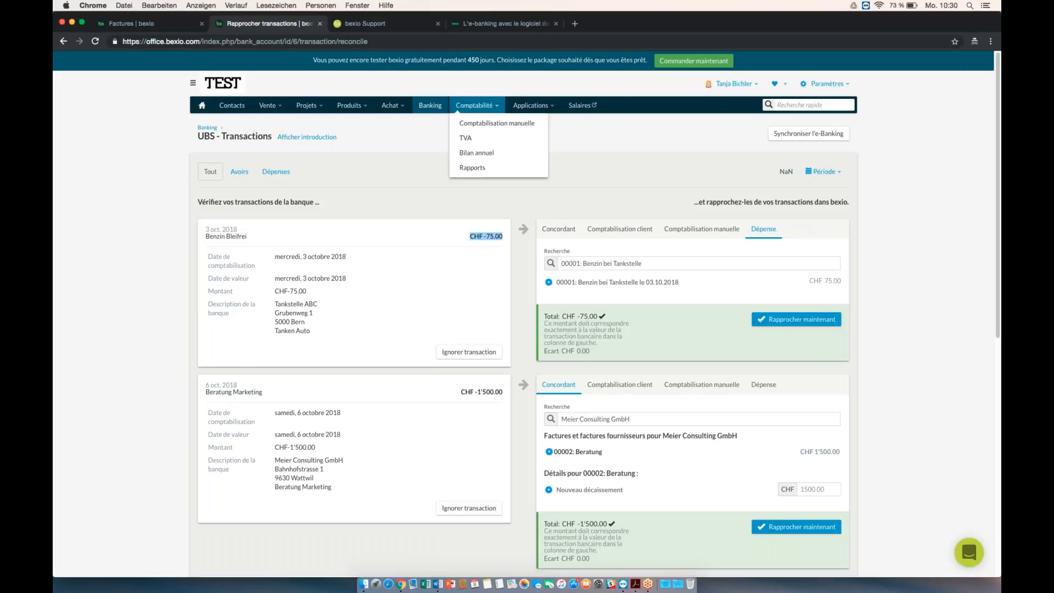
pyautogui.moveTo(405, 106)
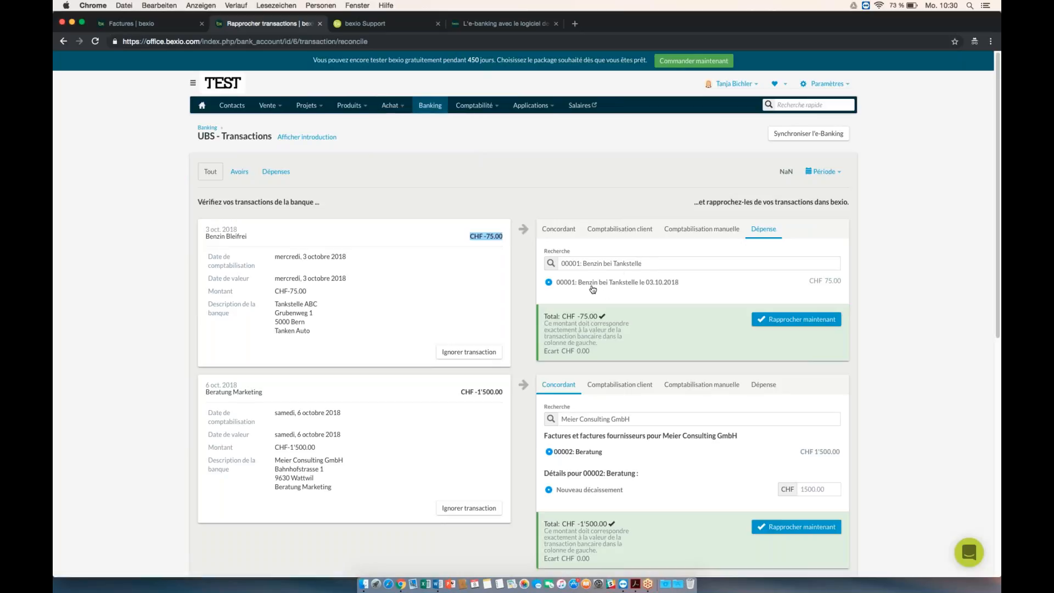
pyautogui.click(788, 322)
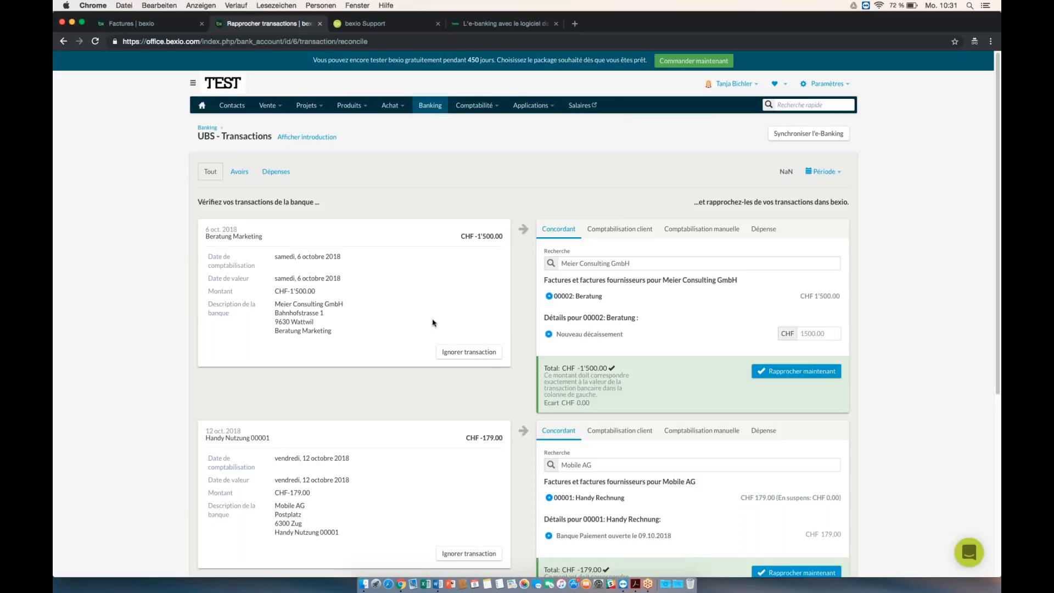
# - Check the currency of customer invoice RE-00003 for the 14 October Schreinerei transaction and return to the UBS reconciliation
pyautogui.click(306, 107)
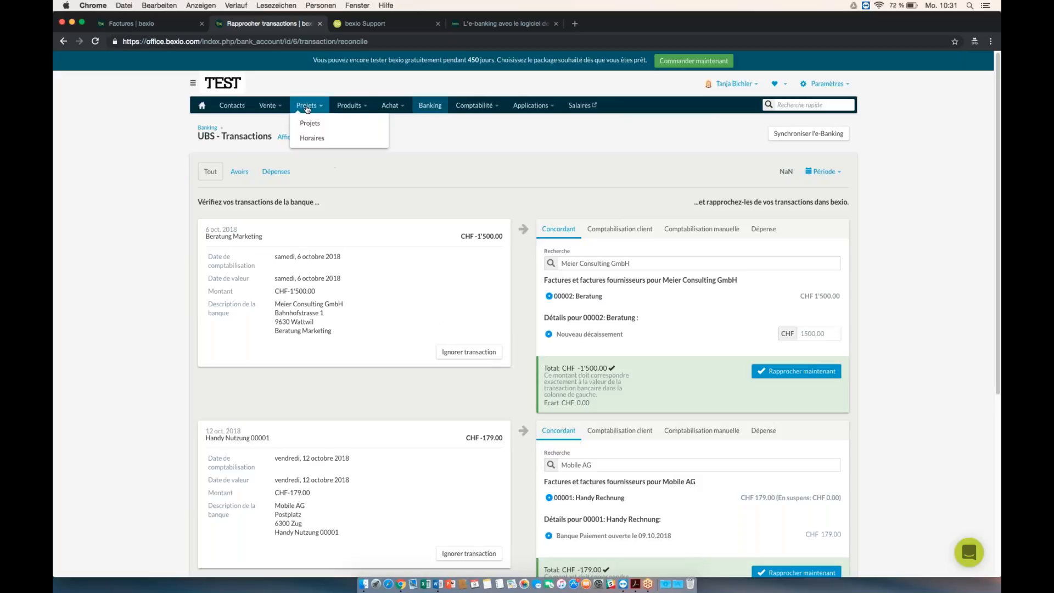
pyautogui.scroll(-1, 371, 356)
pyautogui.scroll(-10, 371, 355)
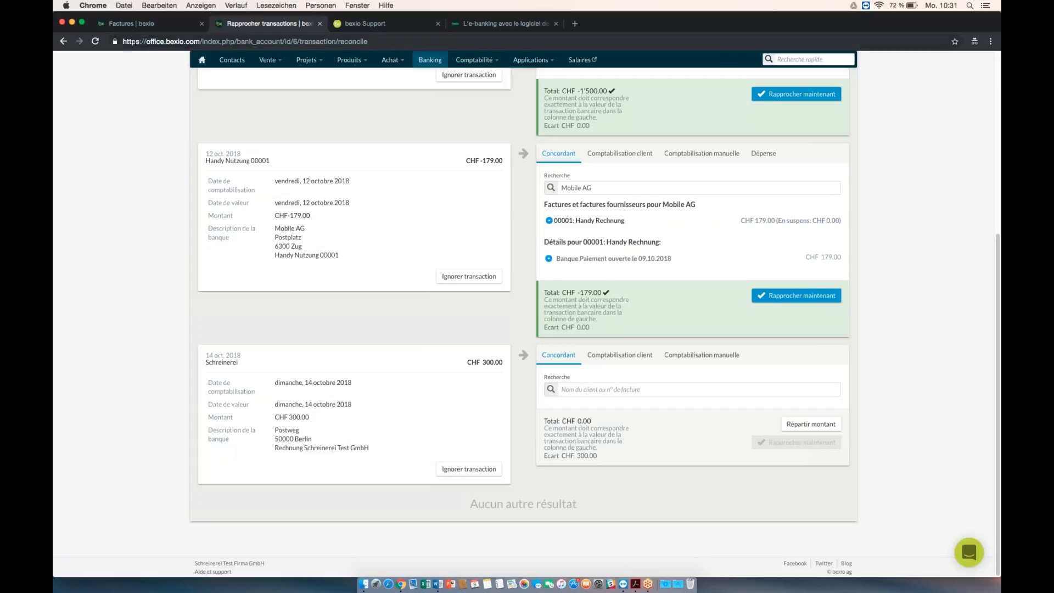
pyautogui.click(144, 25)
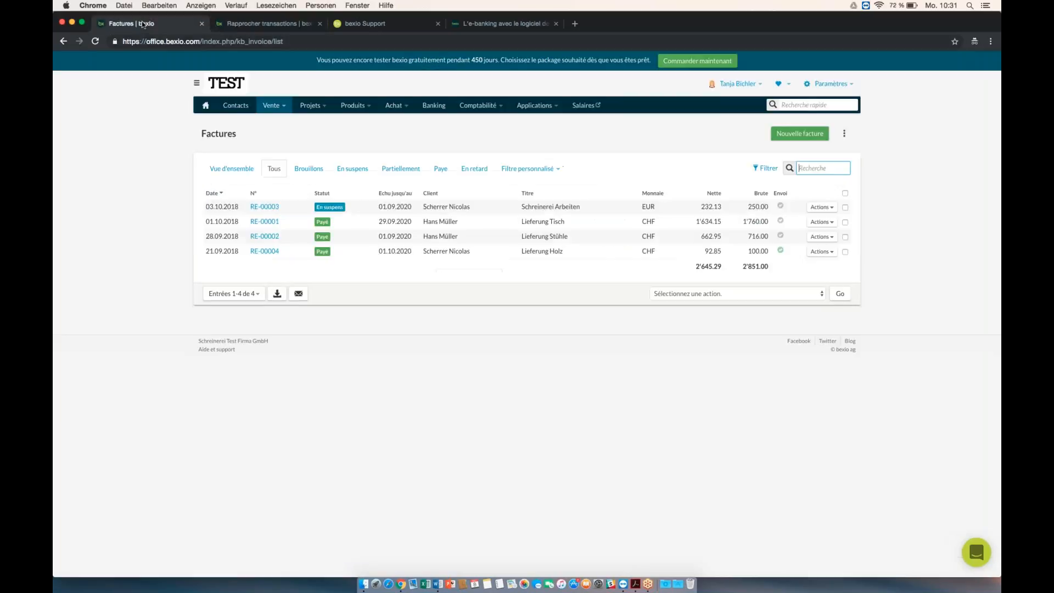
pyautogui.click(262, 208)
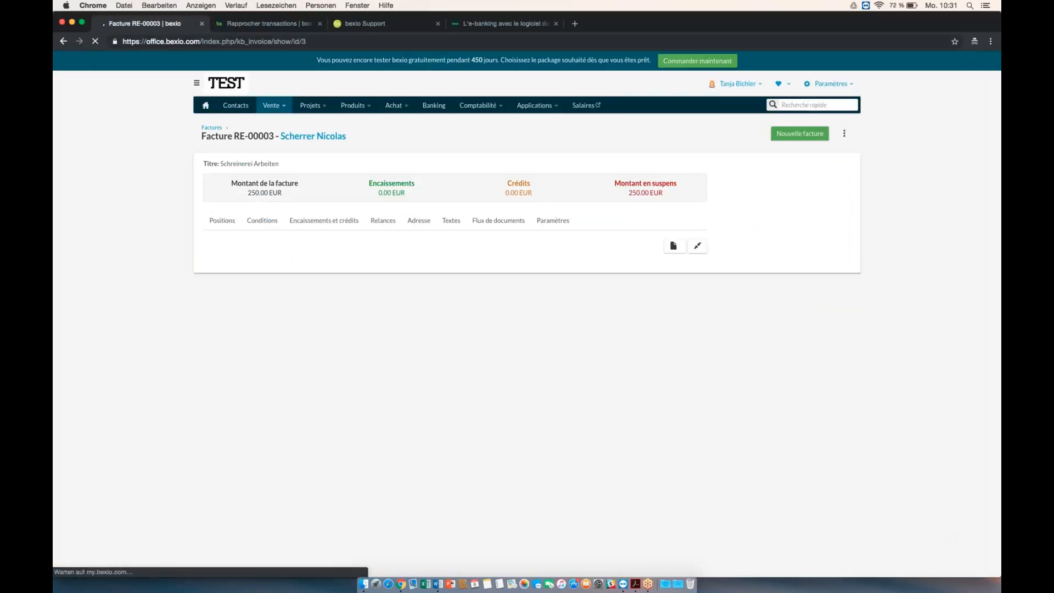
pyautogui.doubleClick(642, 273)
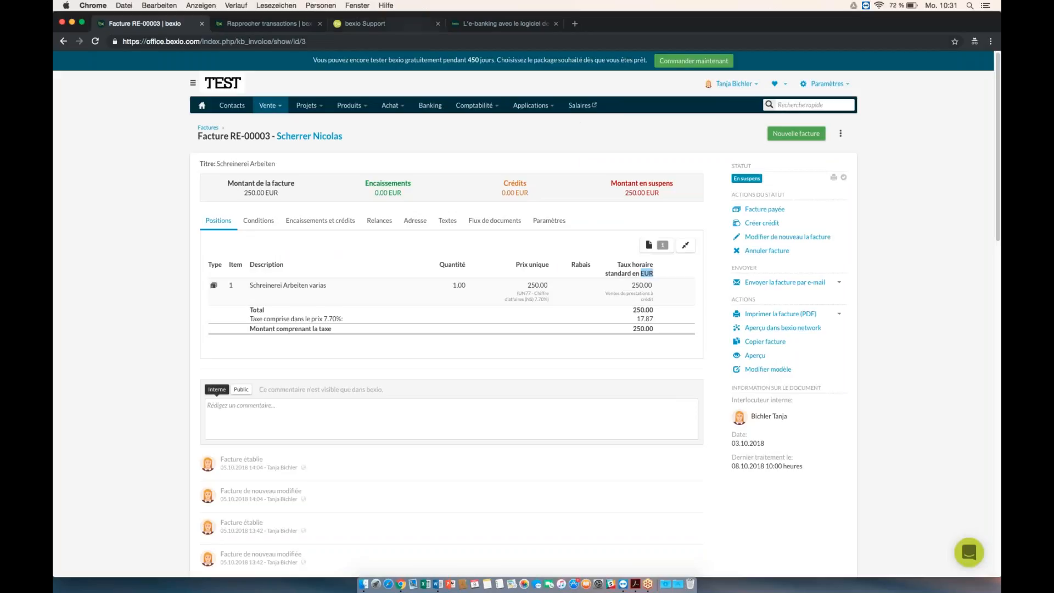
pyautogui.click(279, 25)
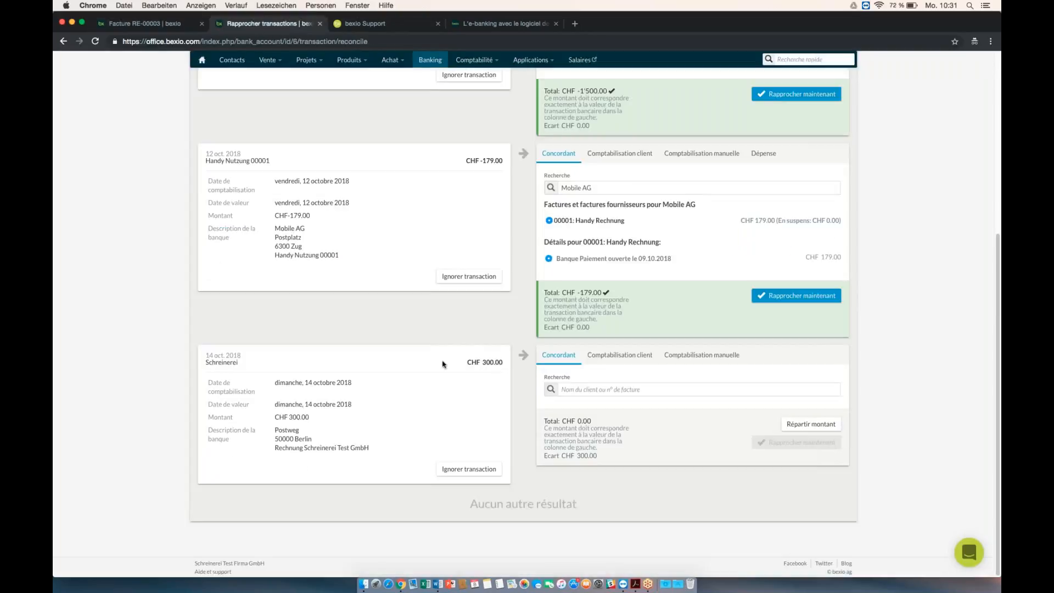
# - Find the customer of the 14 October Schreinerei transaction and match it with invoice RE-00003: Schreinerei Arbeiten
pyautogui.moveTo(465, 362); pyautogui.dragTo(501, 362)
pyautogui.click(573, 390)
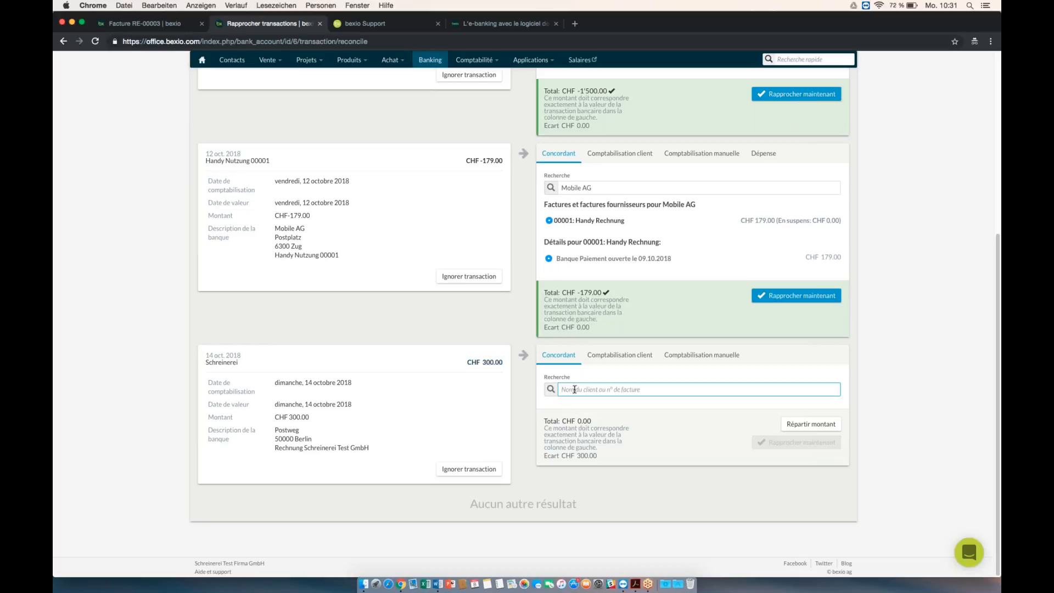
pyautogui.write('scheirer')
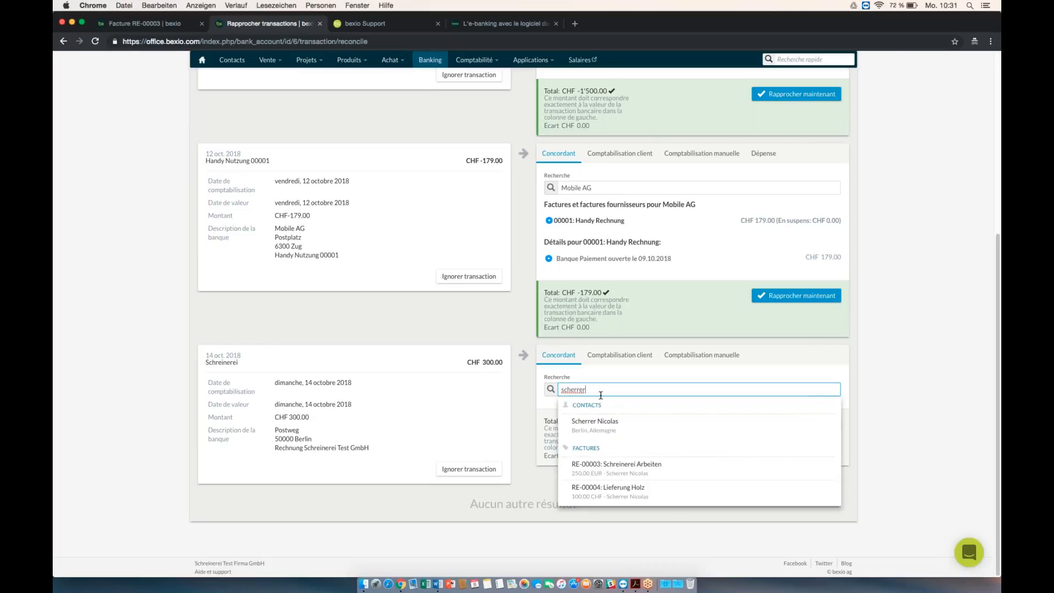
pyautogui.click(608, 465)
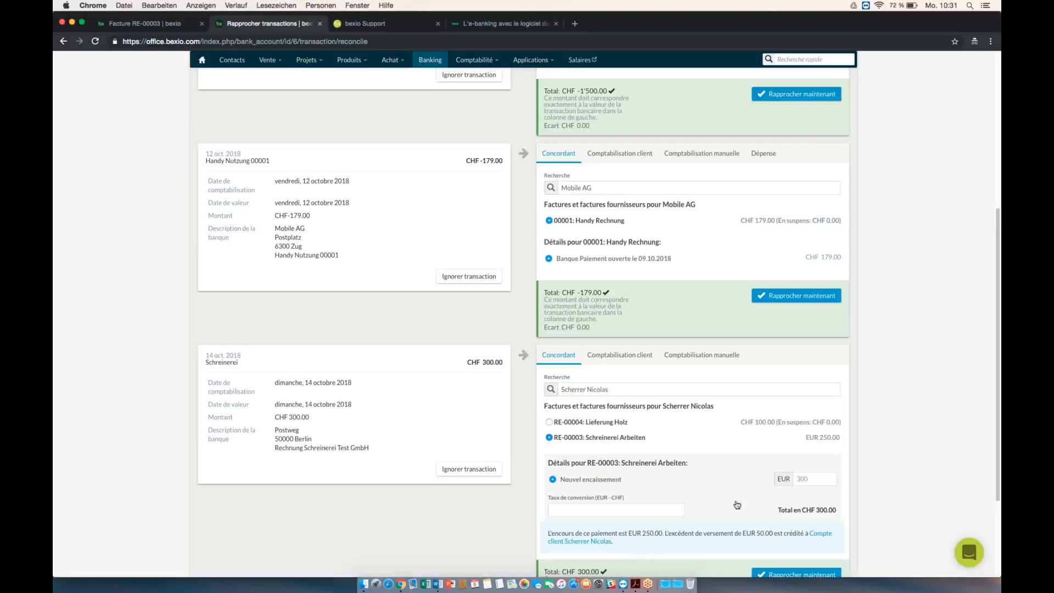
# - Set the RE-00003 payment to 250 EUR with an EUR-CHF conversion rate of 1.2 and reconcile the Schreinerei transaction
pyautogui.scroll(-1, 736, 504)
pyautogui.scroll(-1, 737, 504)
pyautogui.click(816, 472)
pyautogui.write('250')
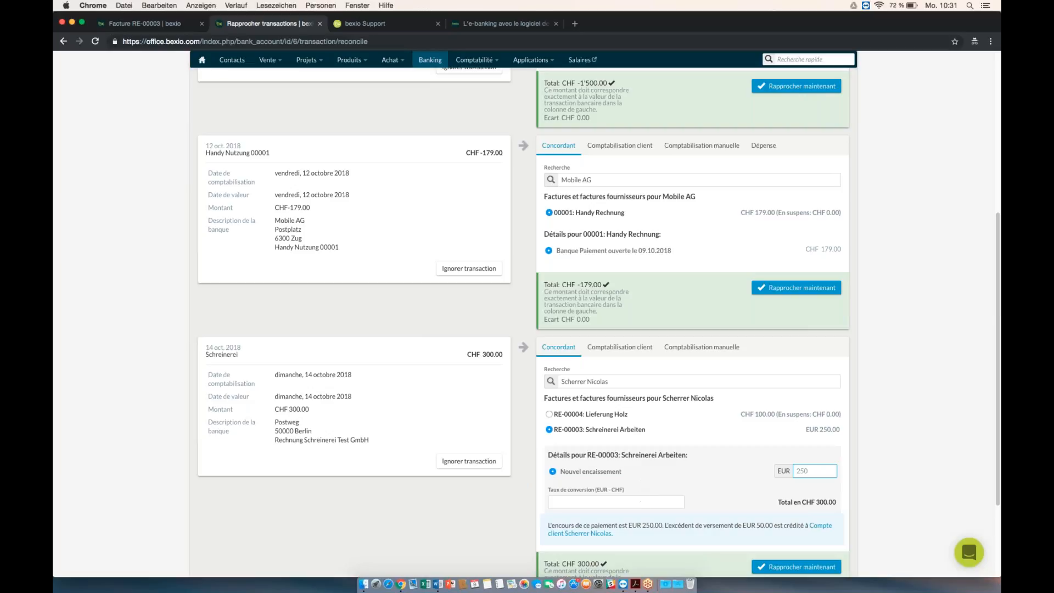
pyautogui.click(642, 500)
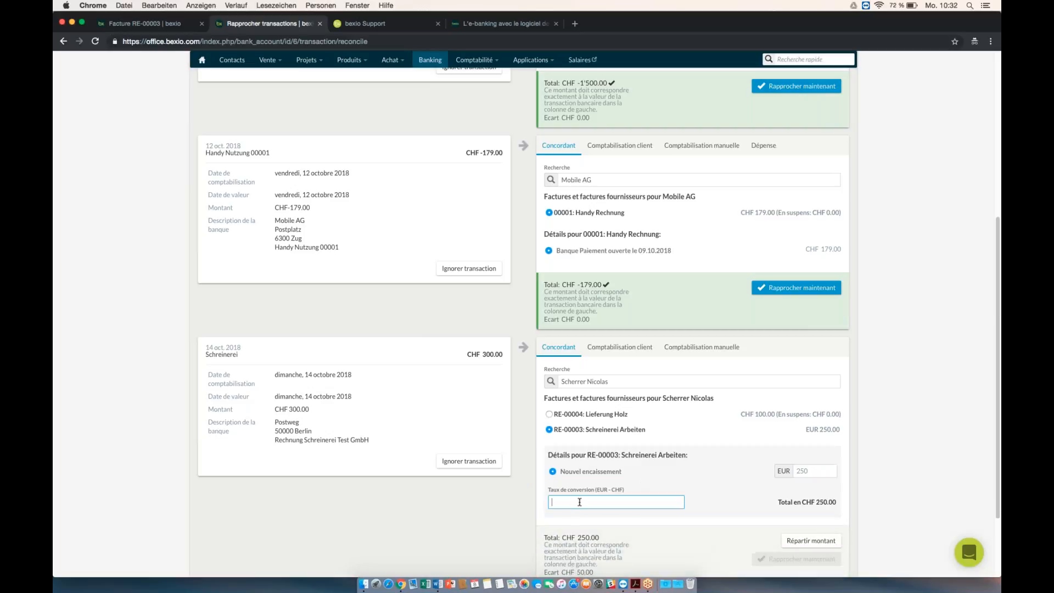
pyautogui.write('1.2')
pyautogui.click(682, 465)
pyautogui.scroll(-1, 683, 467)
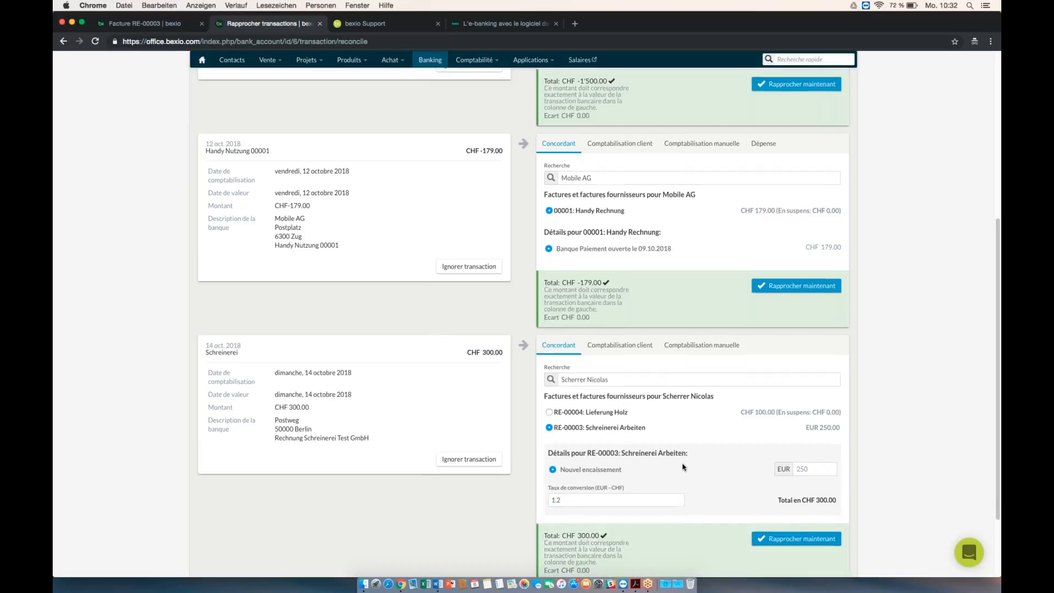
pyautogui.scroll(-2, 683, 466)
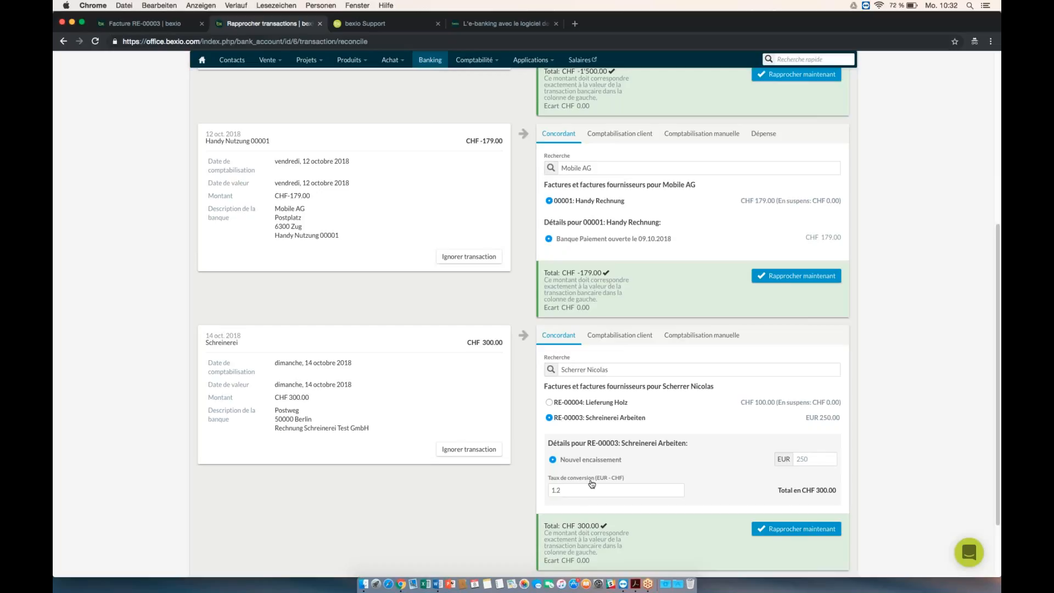
pyautogui.click(787, 530)
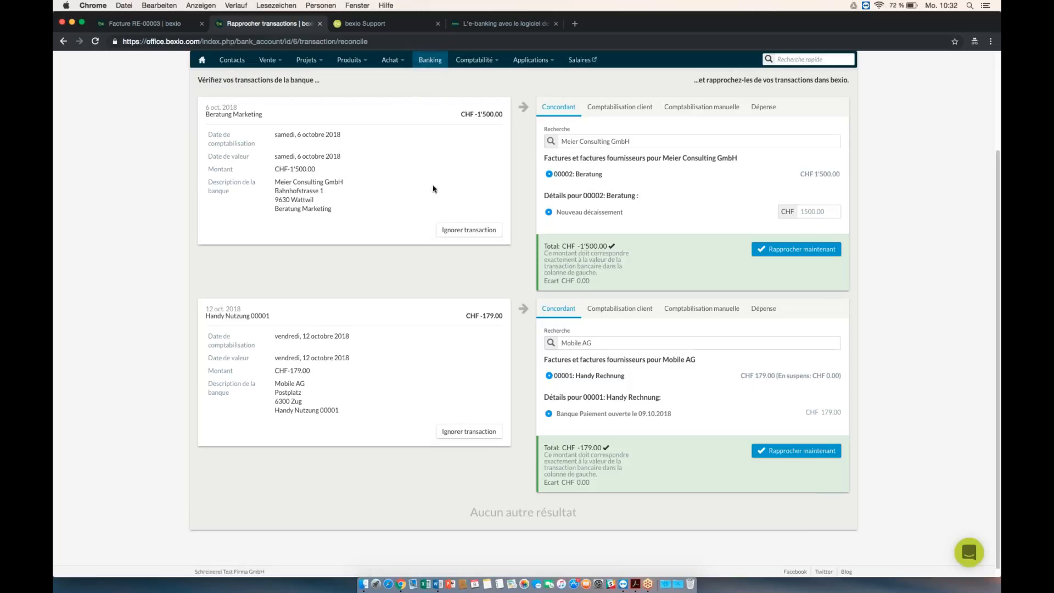
# - Reconcile the Beratung Marketing transaction with supplier bill 00002 and the Handy Nutzung transaction with the open bank payment of bill 00001
pyautogui.click(789, 251)
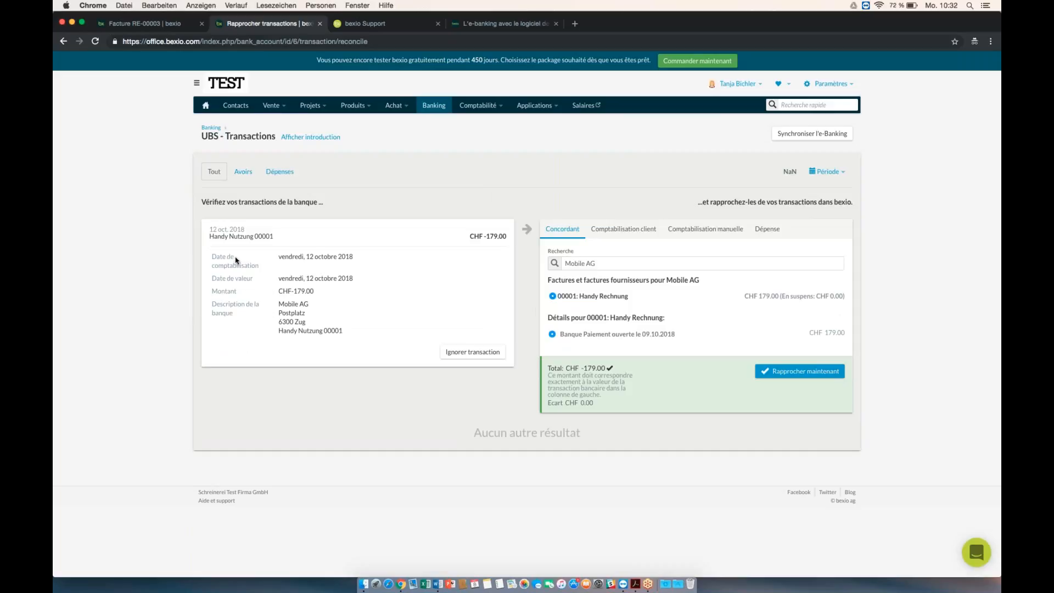
pyautogui.moveTo(230, 236); pyautogui.dragTo(279, 241)
pyautogui.click(439, 246)
pyautogui.moveTo(681, 334); pyautogui.dragTo(571, 341)
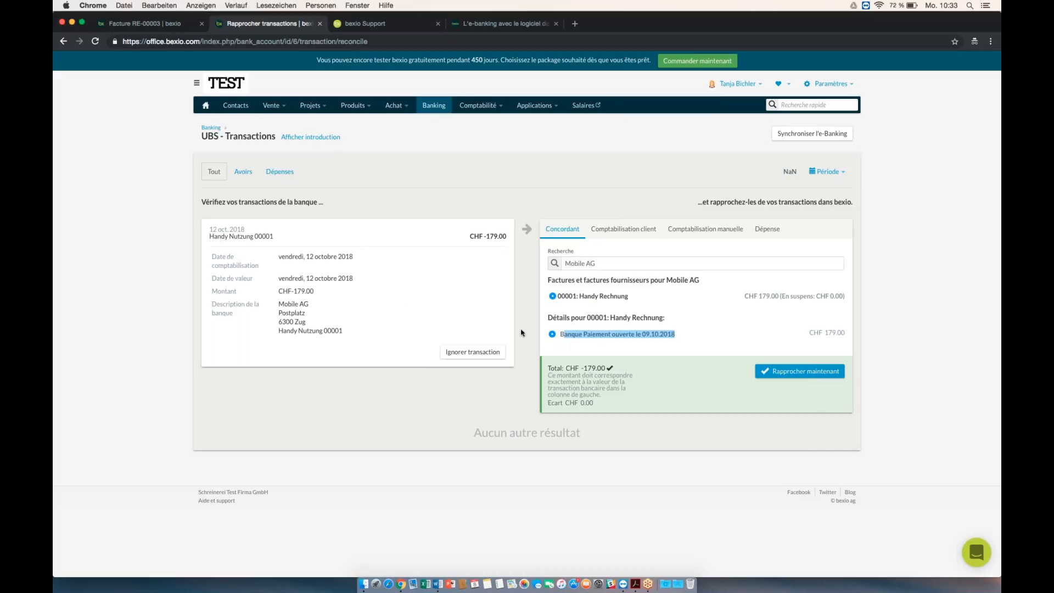
pyautogui.click(803, 373)
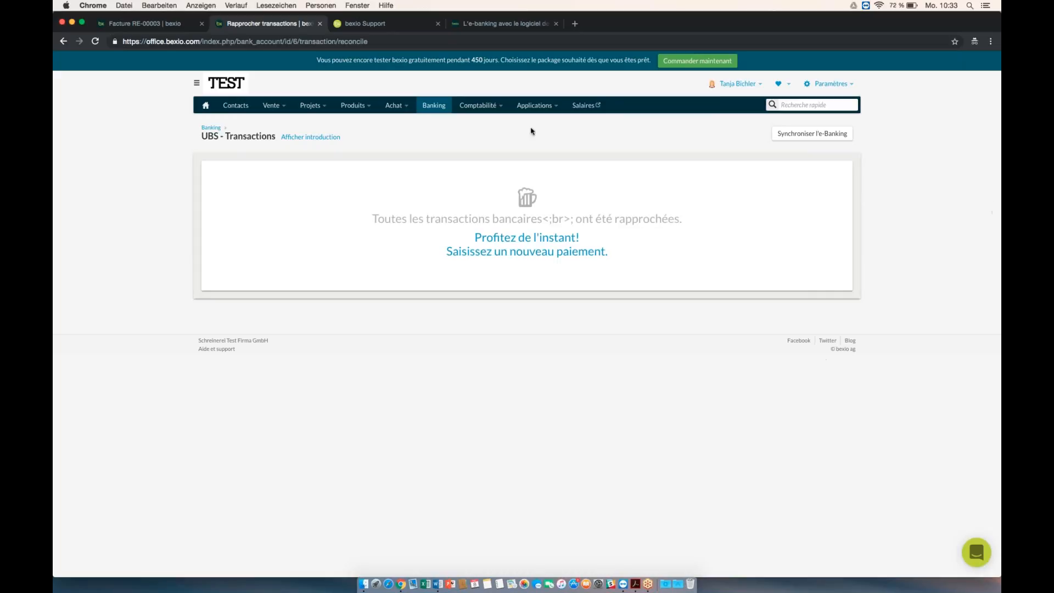
# - Open the Banking overview, examine the Banking help topics on the bexio Support site, and return to the overview
pyautogui.click(432, 109)
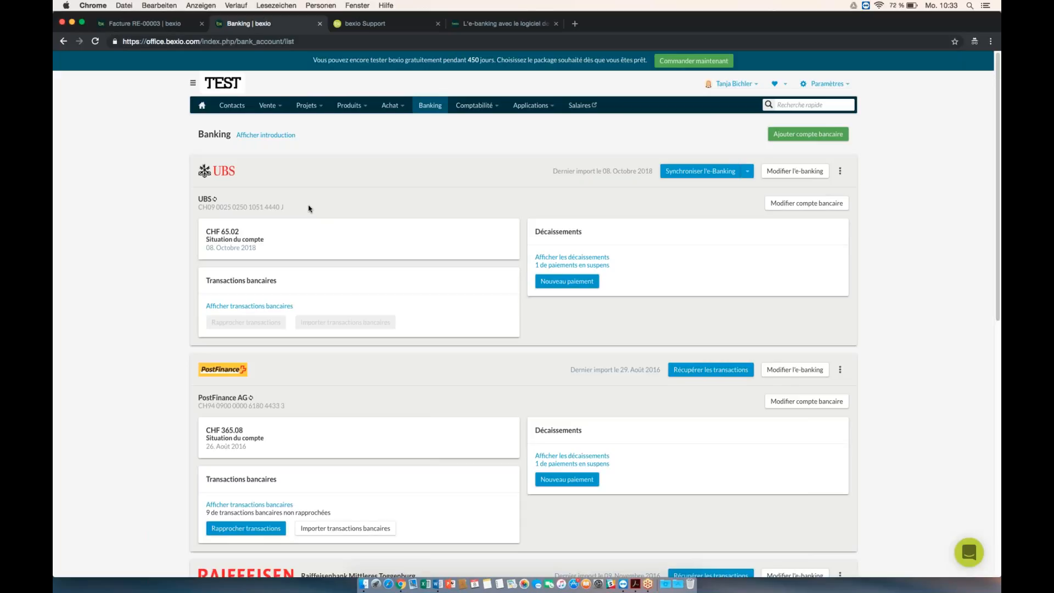
pyautogui.click(364, 23)
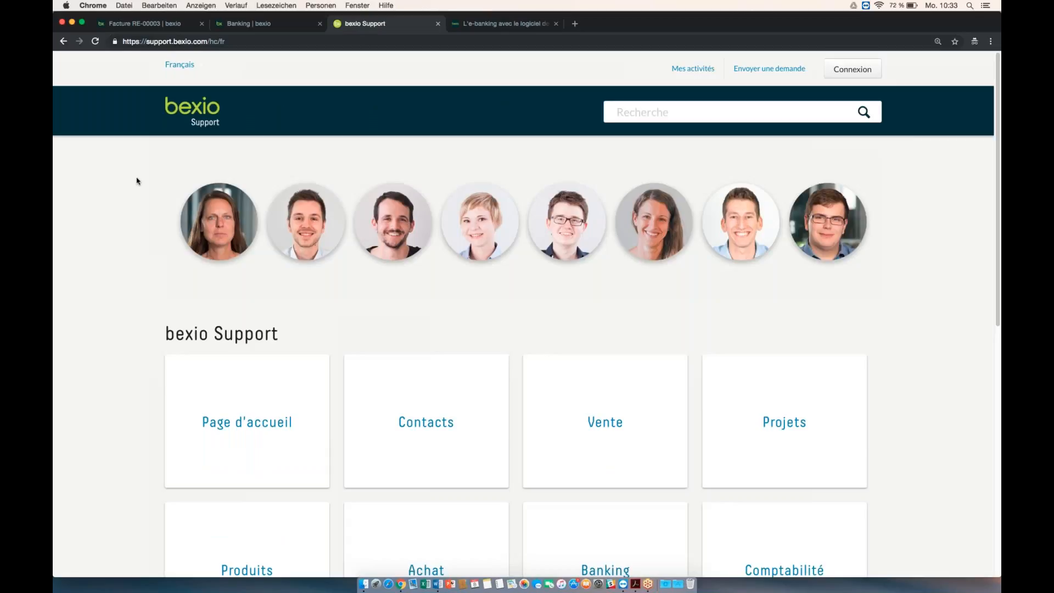
pyautogui.scroll(-5, 137, 181)
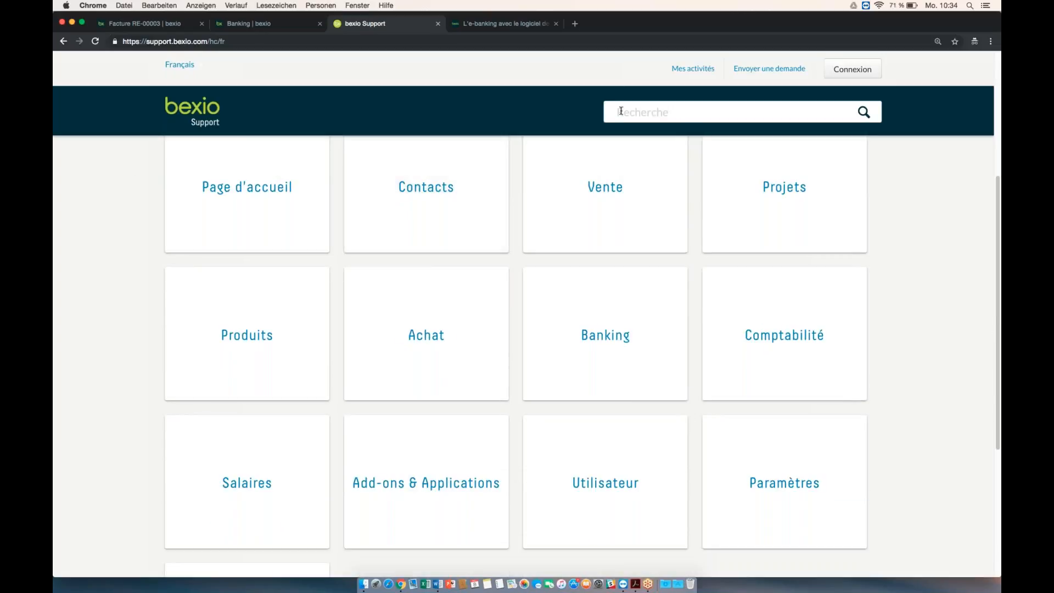
pyautogui.click(614, 337)
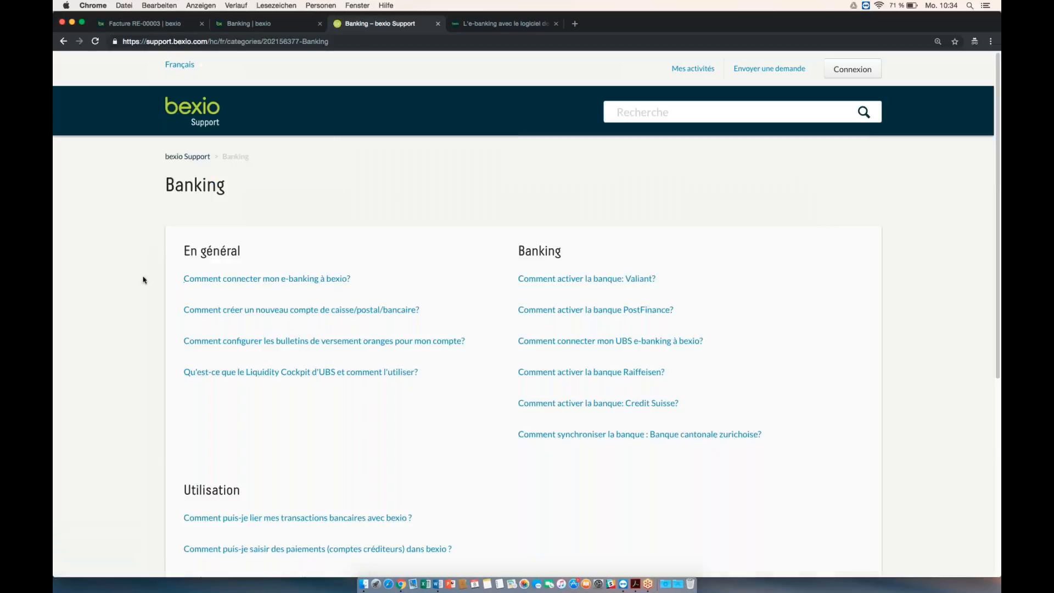
pyautogui.moveTo(165, 184); pyautogui.dragTo(252, 191)
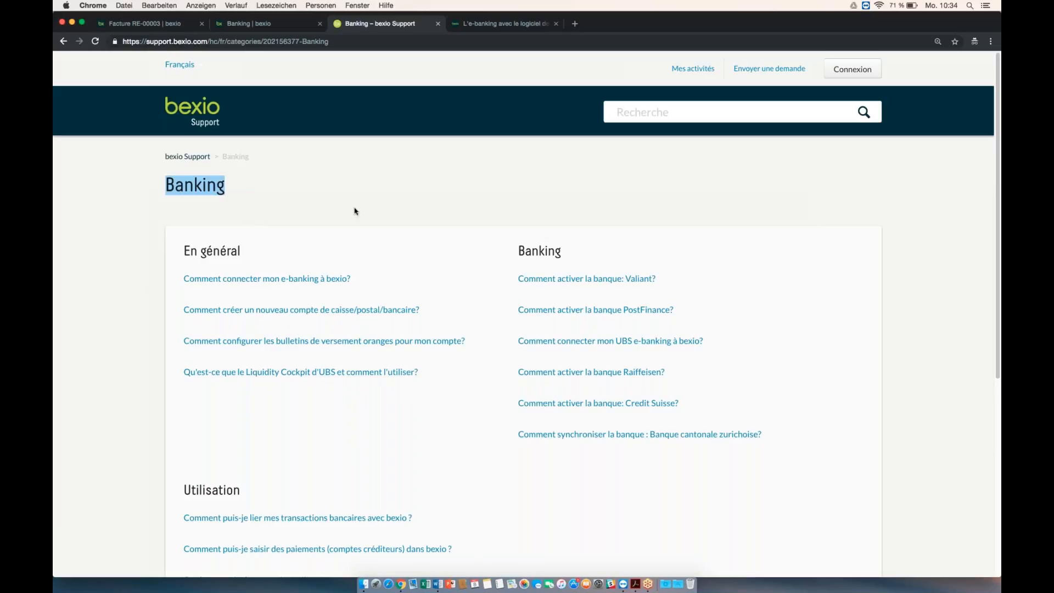
pyautogui.scroll(-1, 354, 211)
pyautogui.scroll(-5, 354, 211)
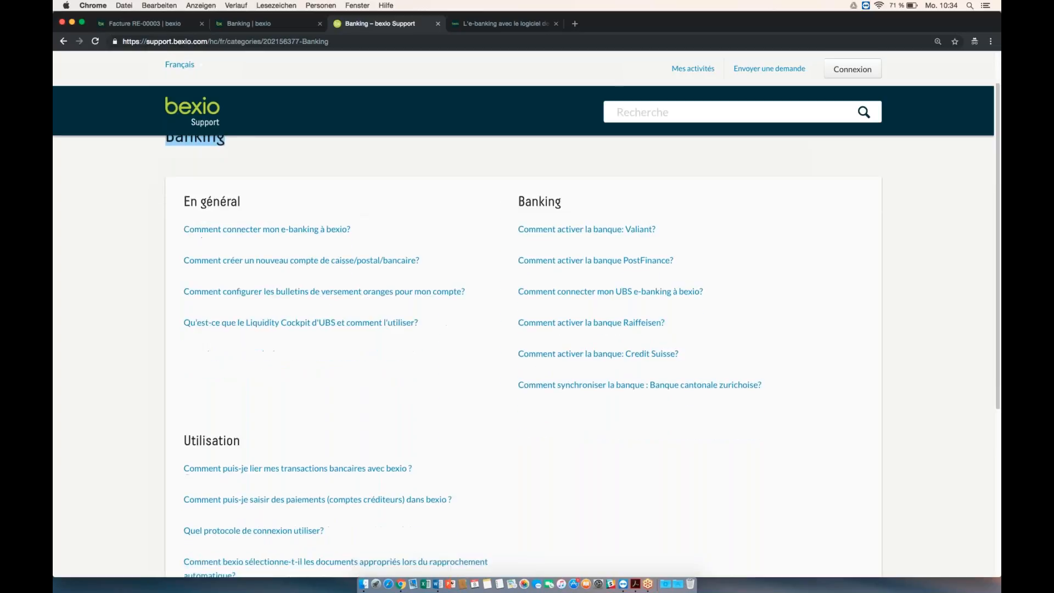
pyautogui.scroll(5, 444, 283)
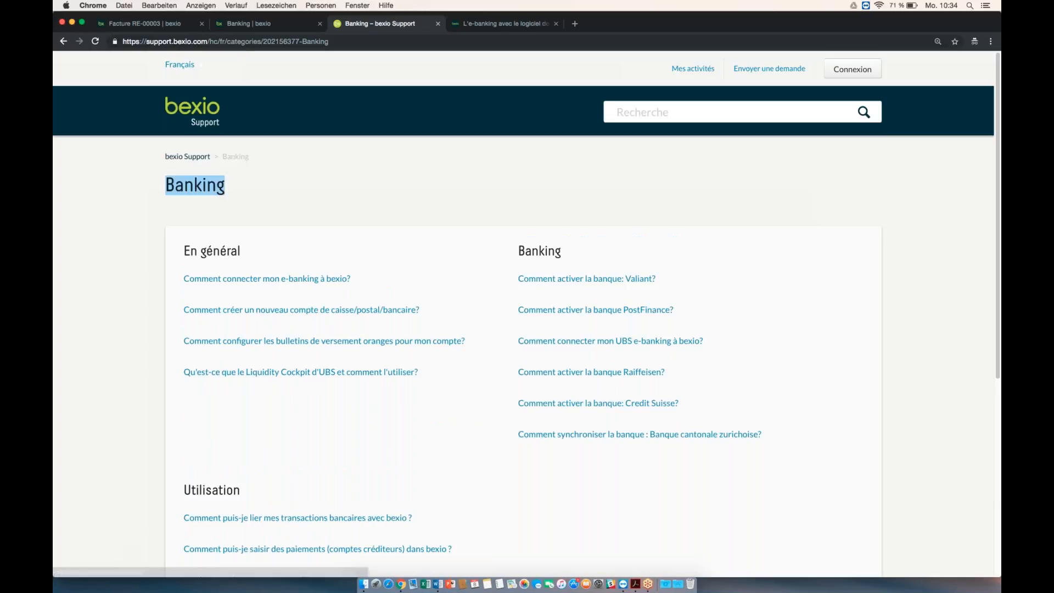
pyautogui.click(260, 31)
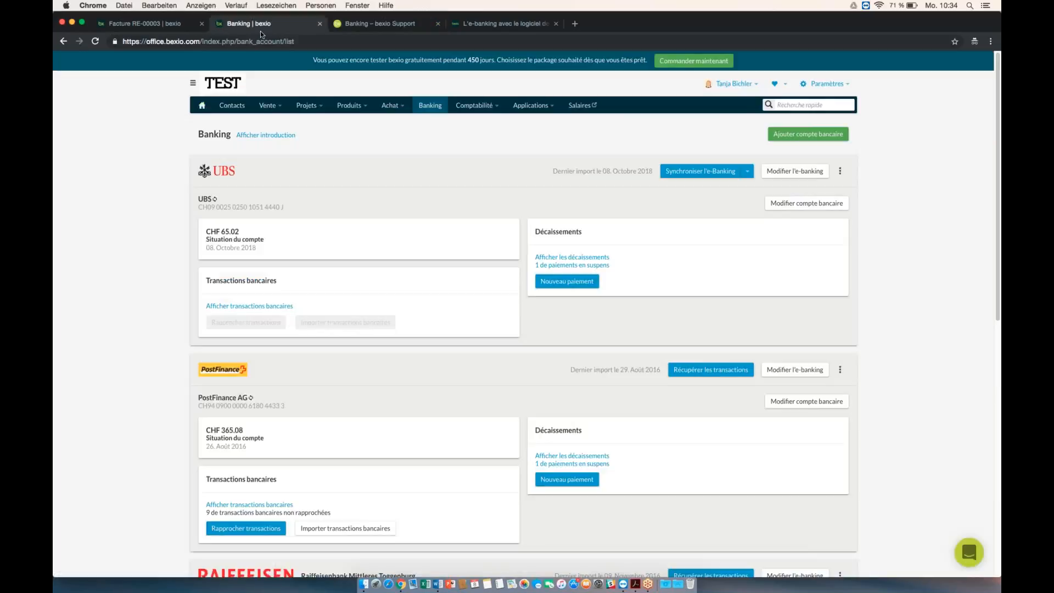